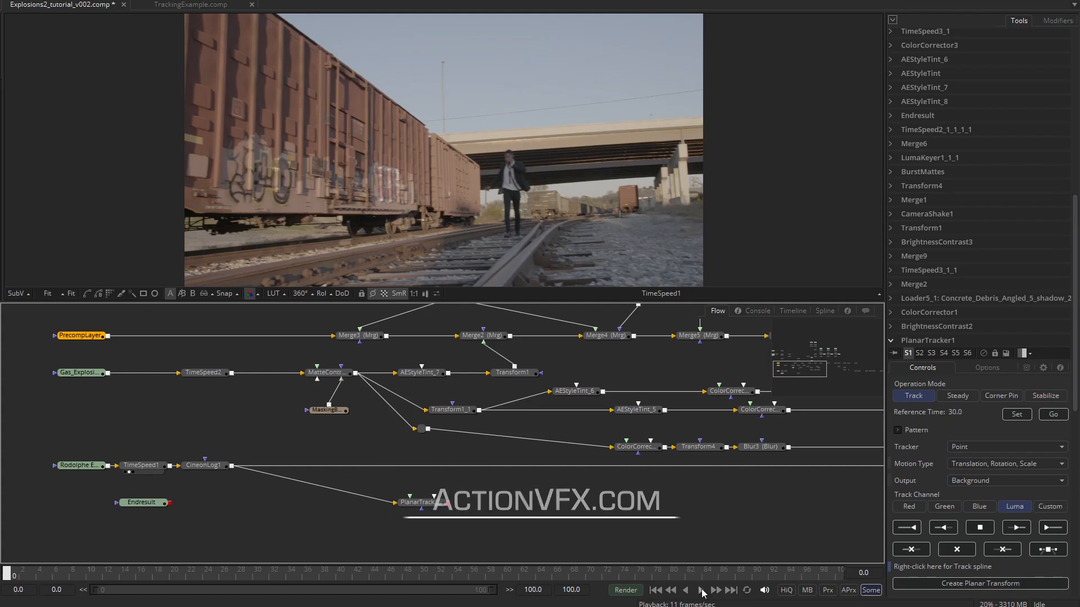
# Play back the Endresult composite in the viewer and return the playhead to the first frame.
pyautogui.click(701, 590)
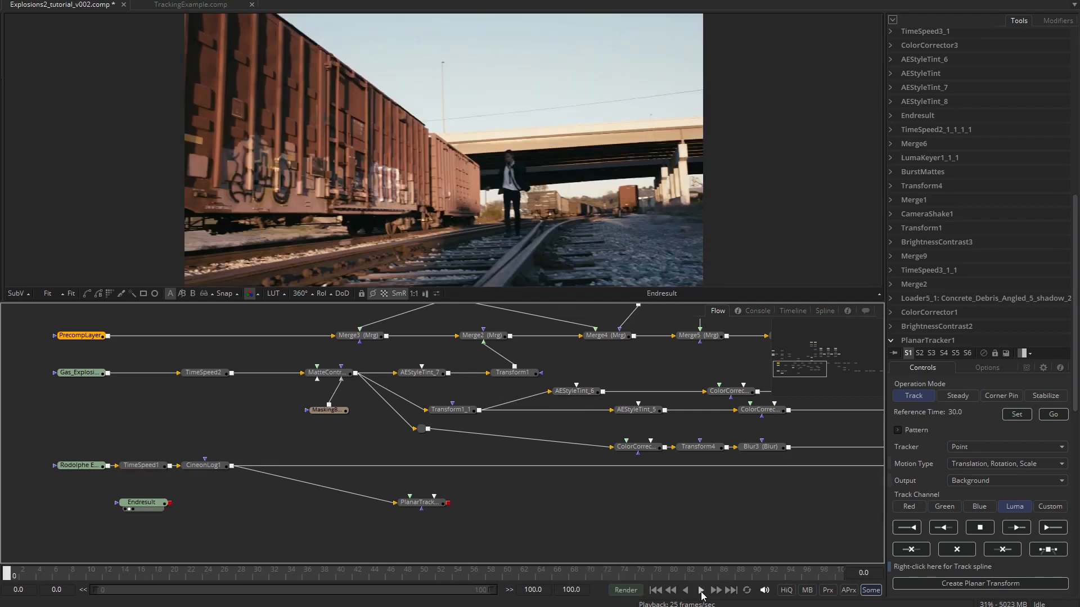
pyautogui.click(701, 593)
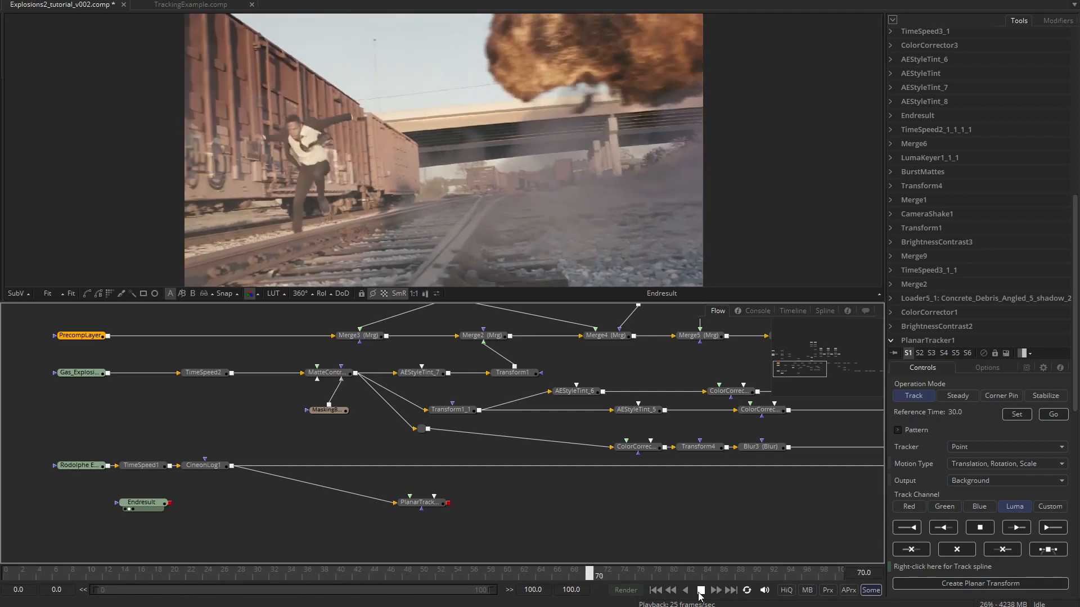
pyautogui.click(700, 590)
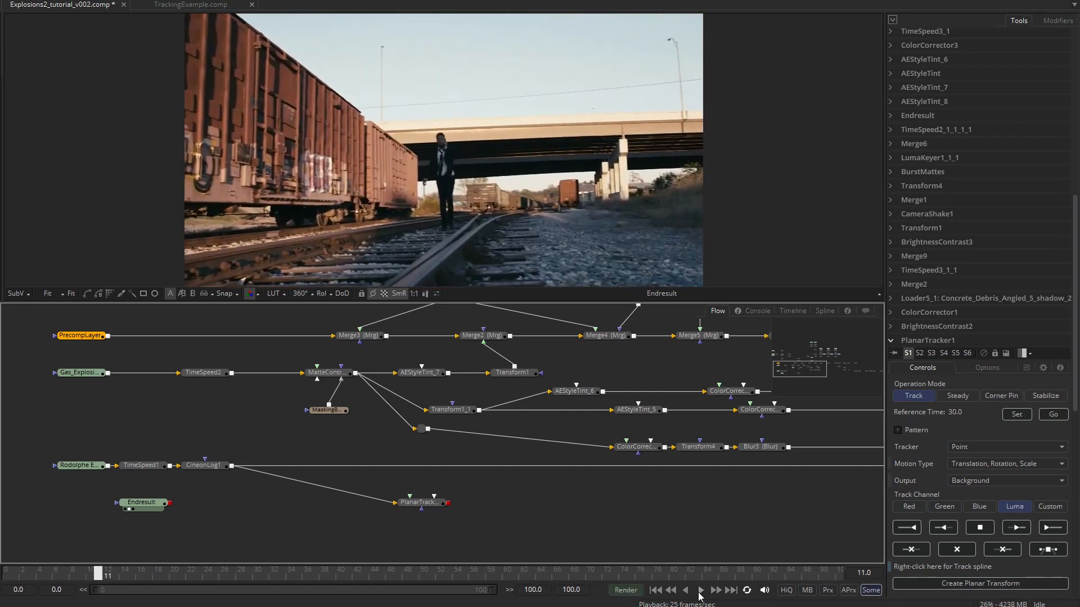
pyautogui.click(657, 591)
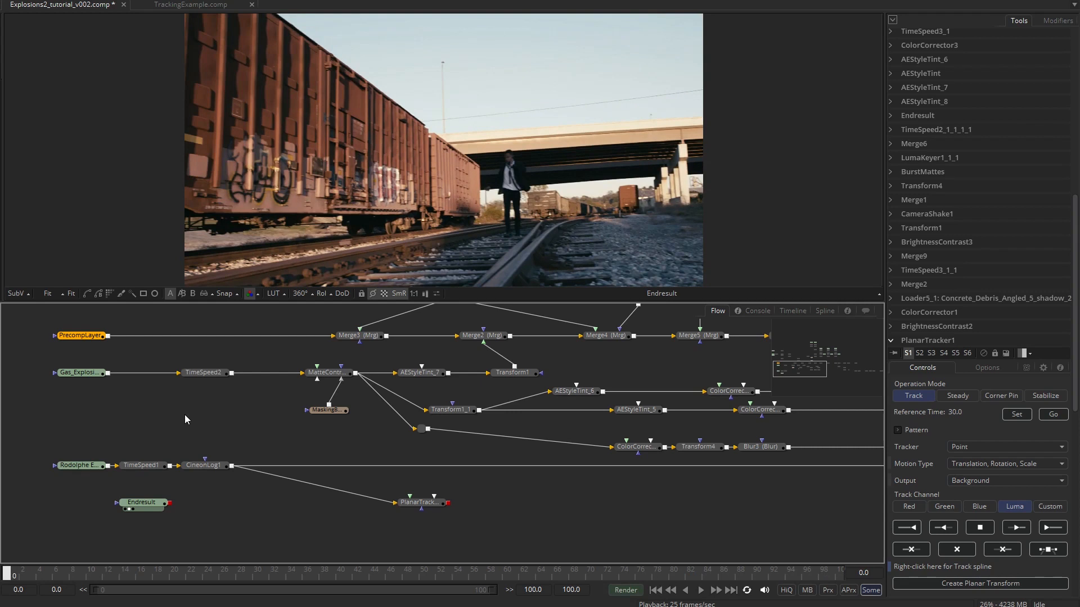
# Look over the explosion composite's node tree and play the TimeSpeed1 footage, returning to the first frame.
pyautogui.click(794, 362)
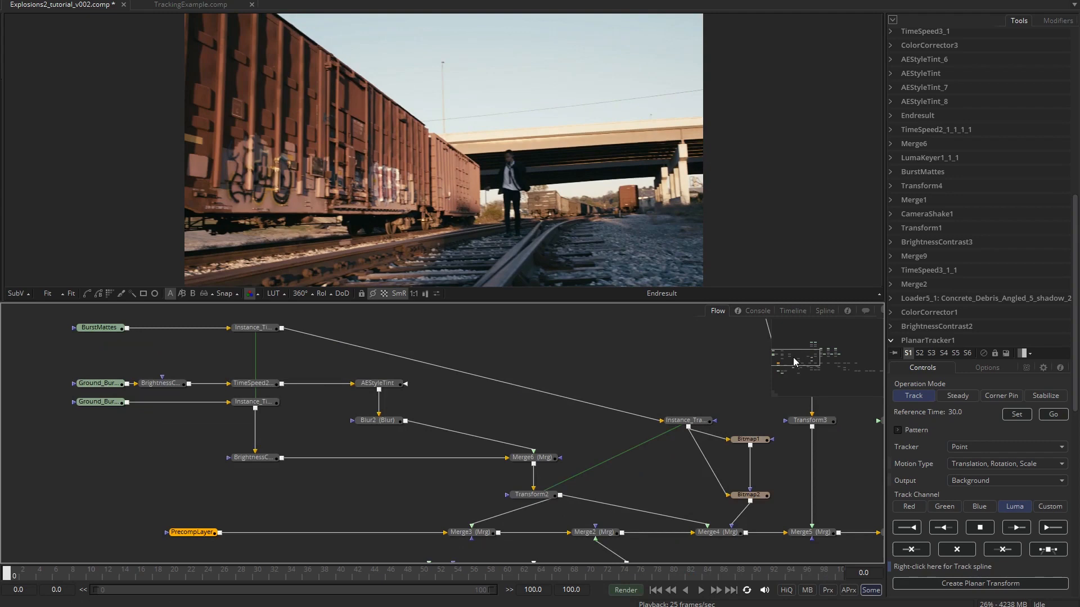
pyautogui.moveTo(795, 362)
pyautogui.mouseDown()
pyautogui.moveTo(821, 368)
pyautogui.moveTo(834, 353)
pyautogui.moveTo(838, 366)
pyautogui.moveTo(855, 363)
pyautogui.moveTo(795, 355)
pyautogui.mouseUp()
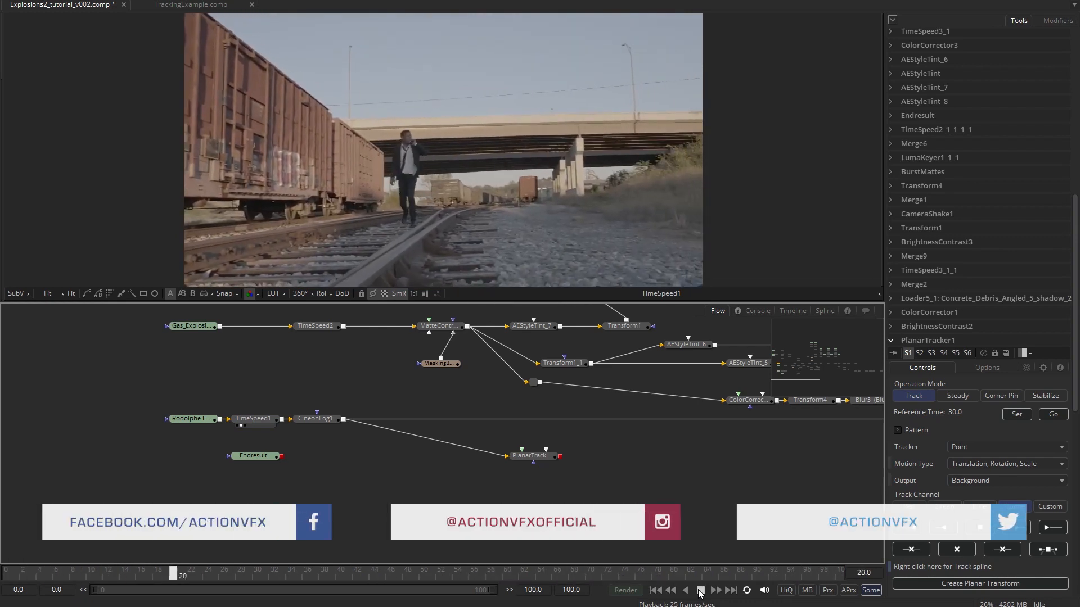
pyautogui.click(700, 593)
pyautogui.click(657, 590)
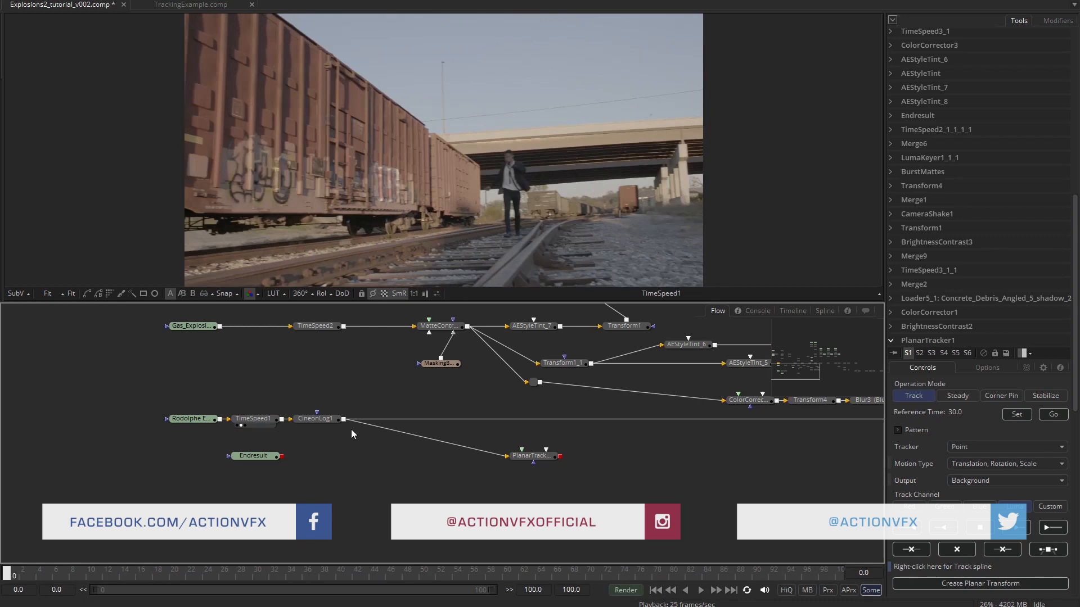
# Check the TimeSpeed1 footage's histogram and view the CineonLog1 output in the viewer.
pyautogui.click(309, 420)
pyautogui.press('v')
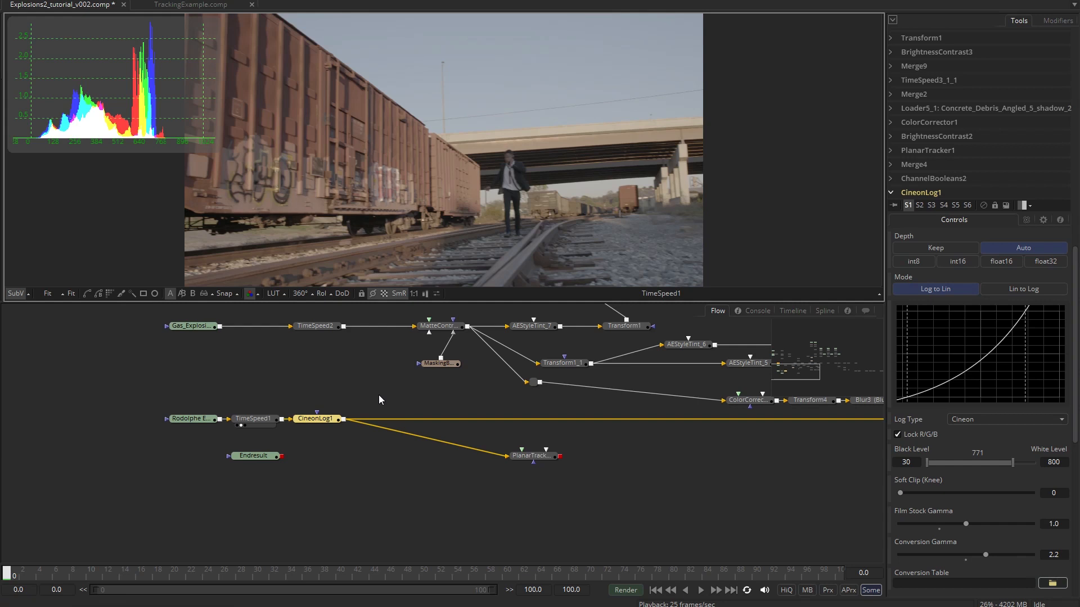
pyautogui.click(16, 295)
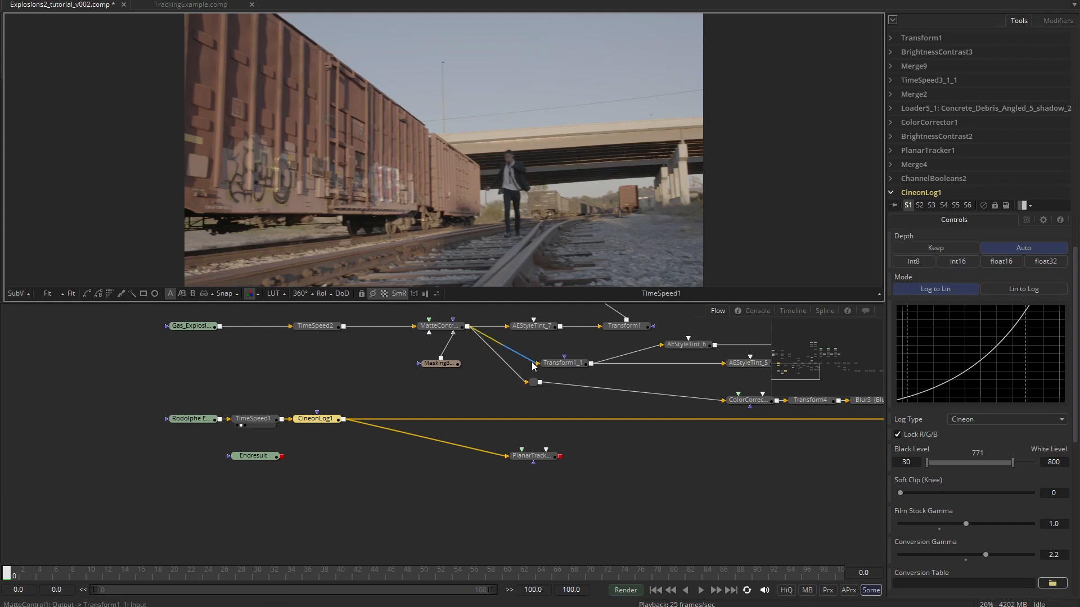
pyautogui.press('1')
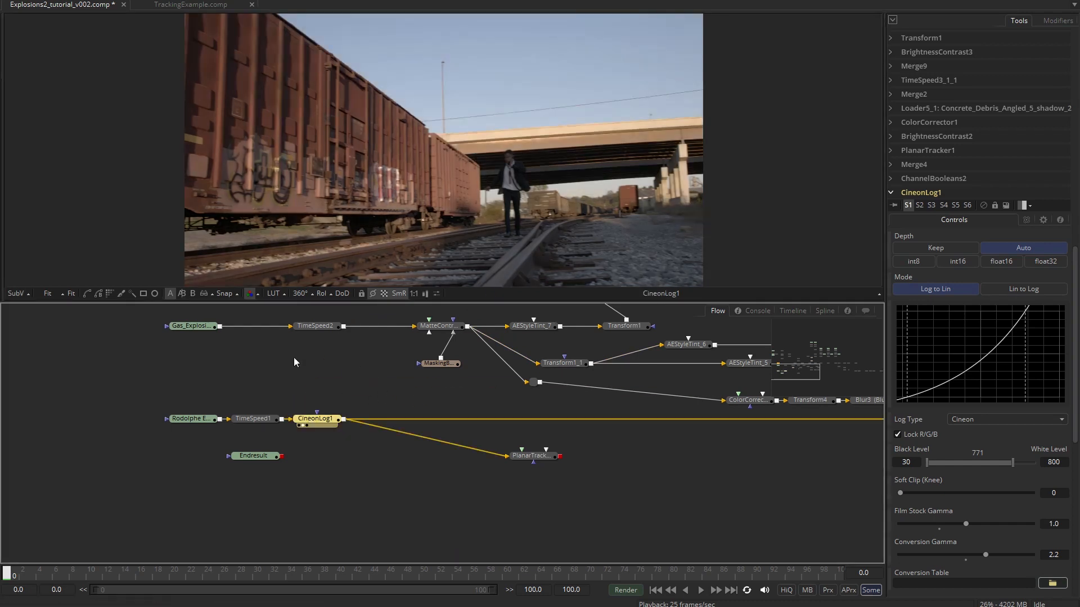
pyautogui.moveTo(208, 420); pyautogui.dragTo(504, 141)
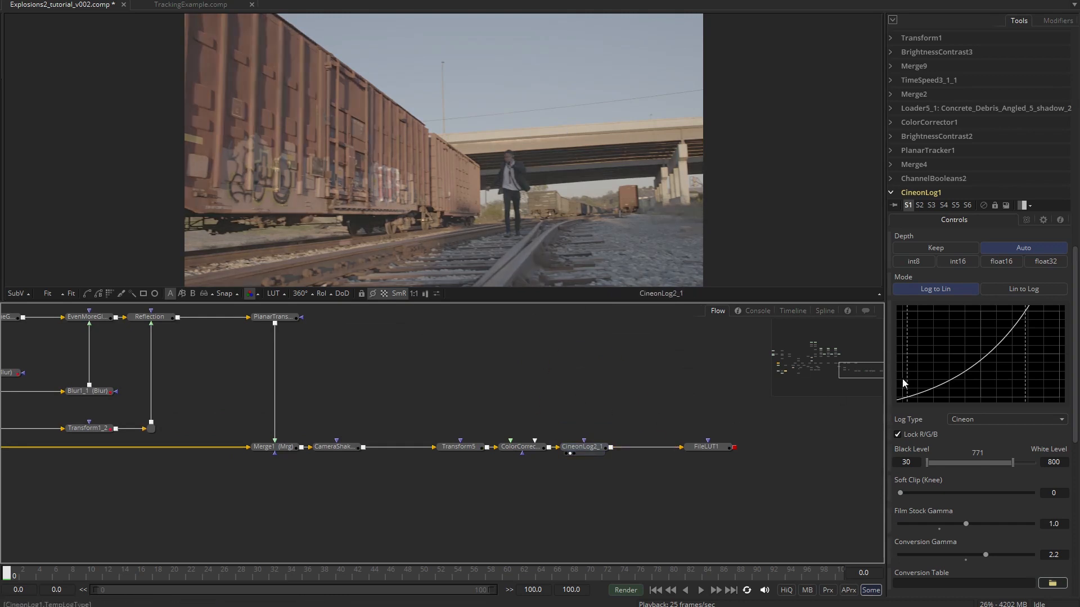
# Inspect the CineonLog2_1 settings at the end of the node chain and view the FileLUT1 output.
pyautogui.click(594, 448)
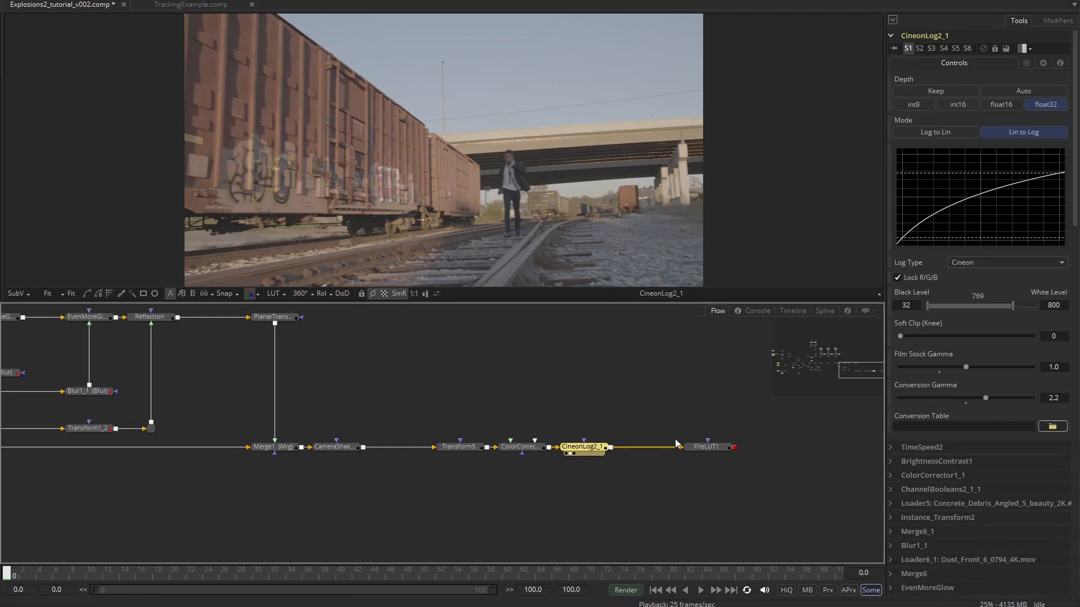
pyautogui.click(710, 447)
pyautogui.press('1')
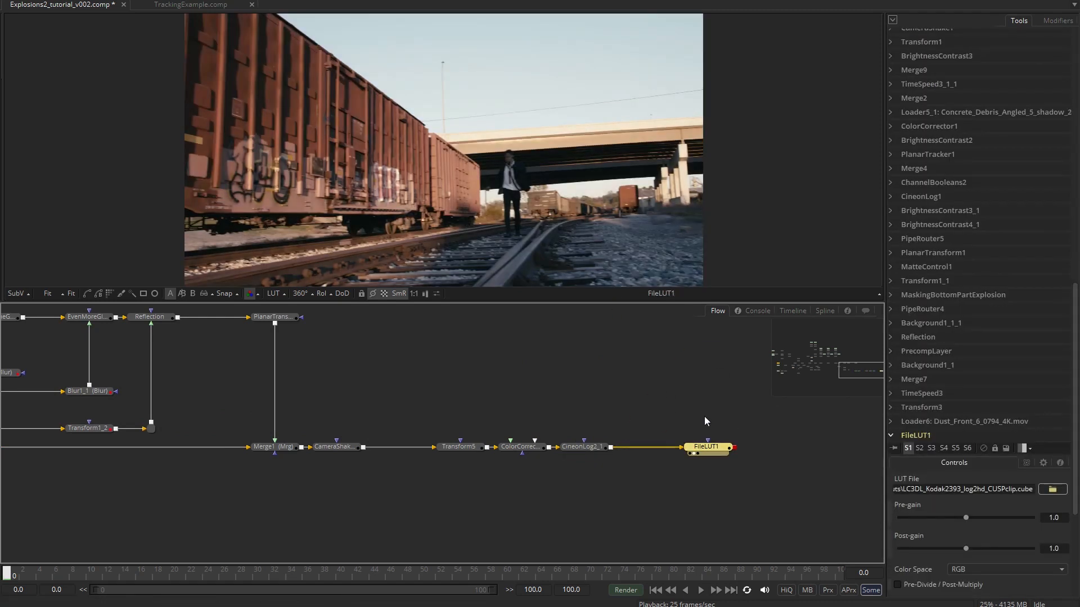
# Compare the linear CineonLog1 footage with the final FileLUT1 output in the viewer.
pyautogui.moveTo(862, 370); pyautogui.dragTo(794, 369)
pyautogui.click(292, 456)
pyautogui.press('1')
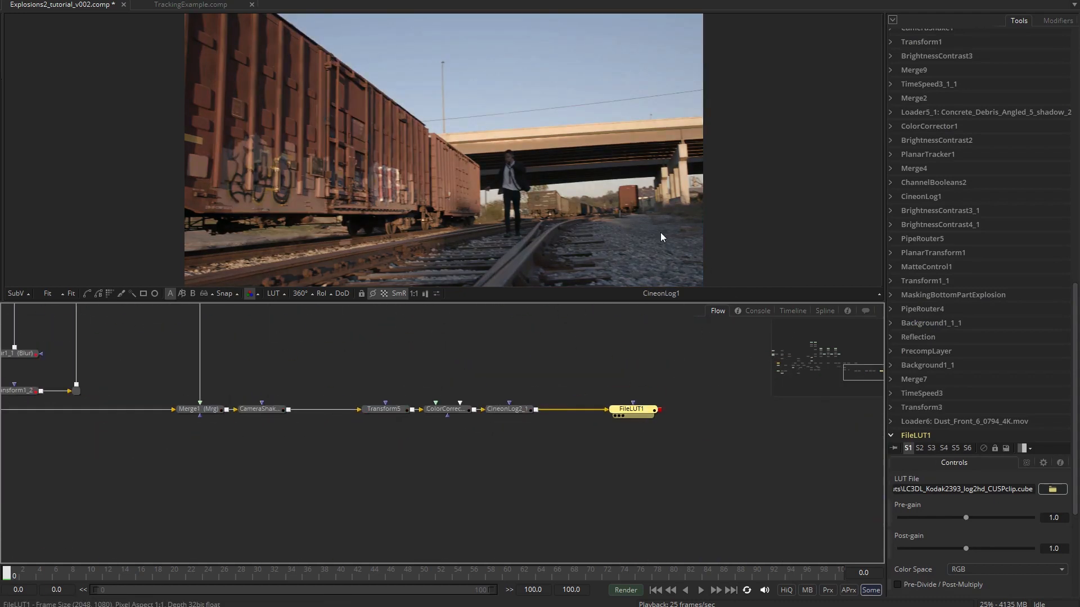
pyautogui.press('1')
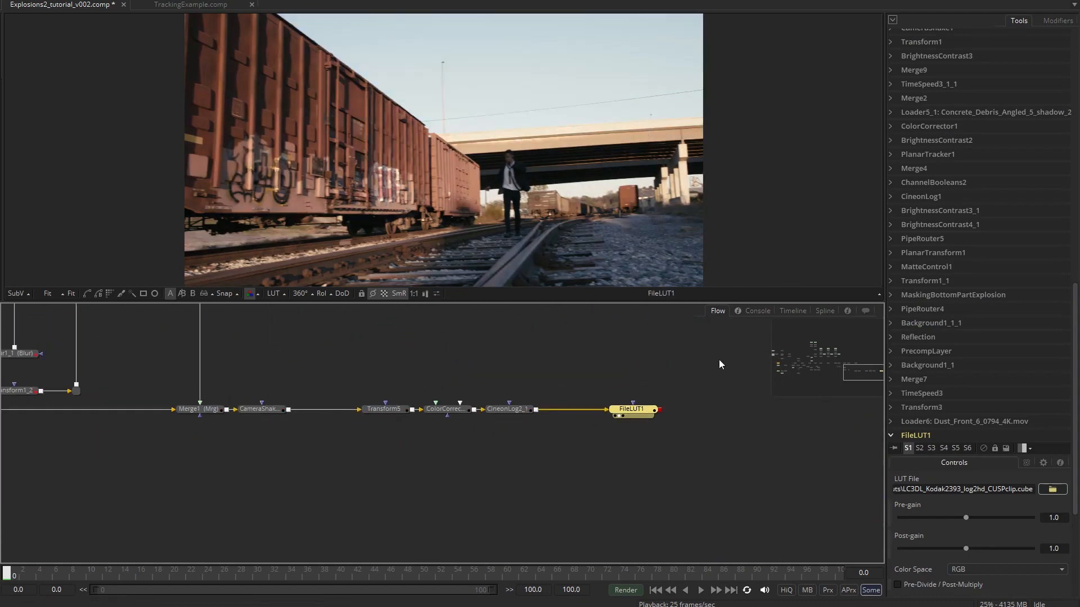
pyautogui.moveTo(859, 381)
pyautogui.mouseDown()
pyautogui.moveTo(842, 386)
pyautogui.moveTo(844, 364)
pyautogui.moveTo(868, 369)
pyautogui.mouseUp()
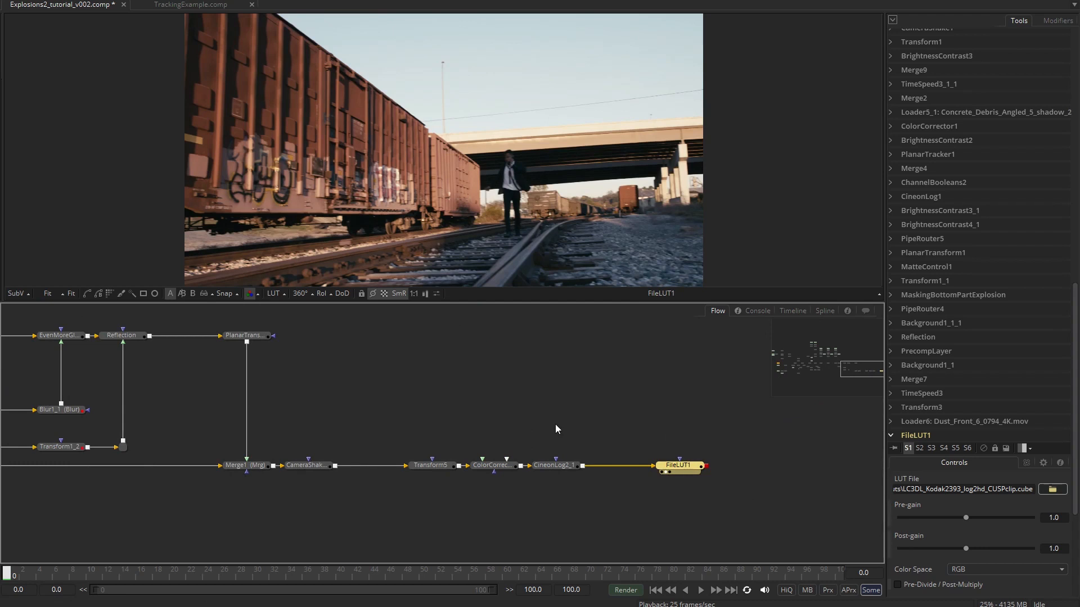
pyautogui.moveTo(867, 365); pyautogui.dragTo(793, 370)
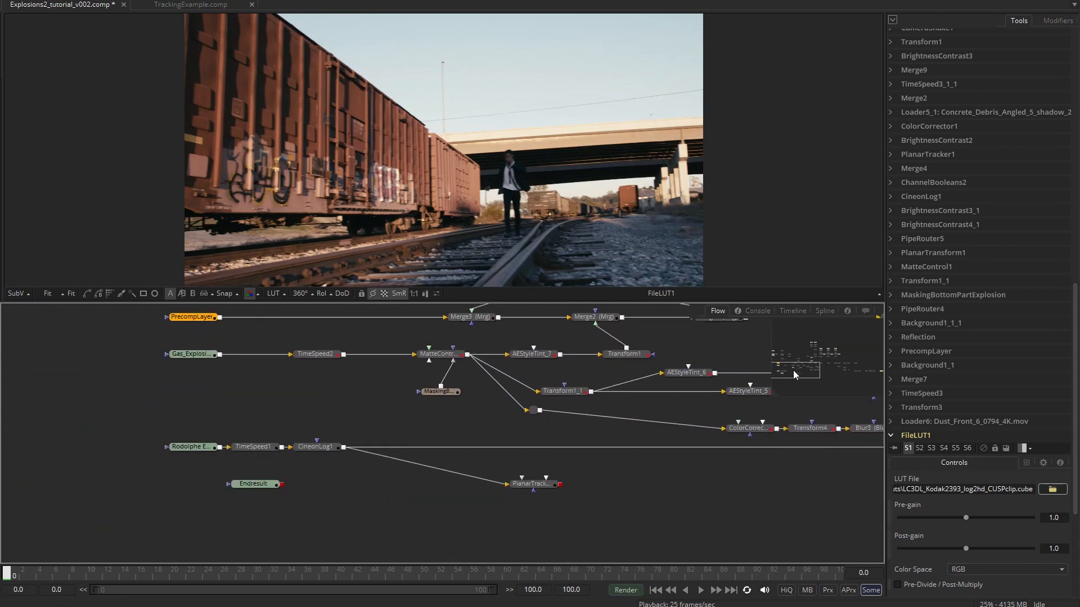
pyautogui.moveTo(315, 446); pyautogui.dragTo(451, 155)
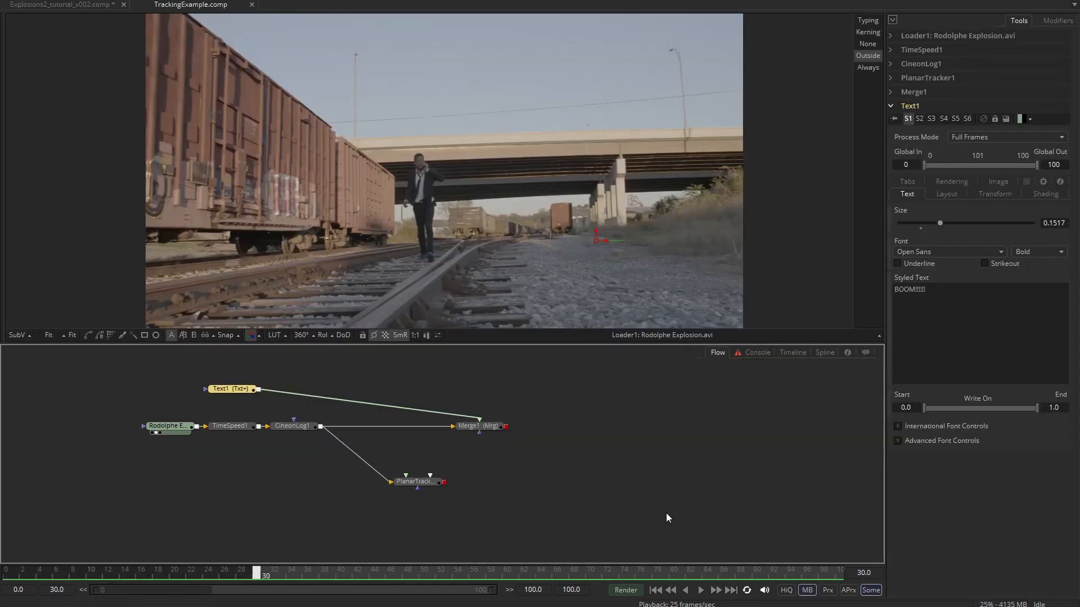
# Set the render range start to 0 in TrackingExample.comp and play the CineonLog1 footage from the first frame.
pyautogui.scroll(-1, 666, 517)
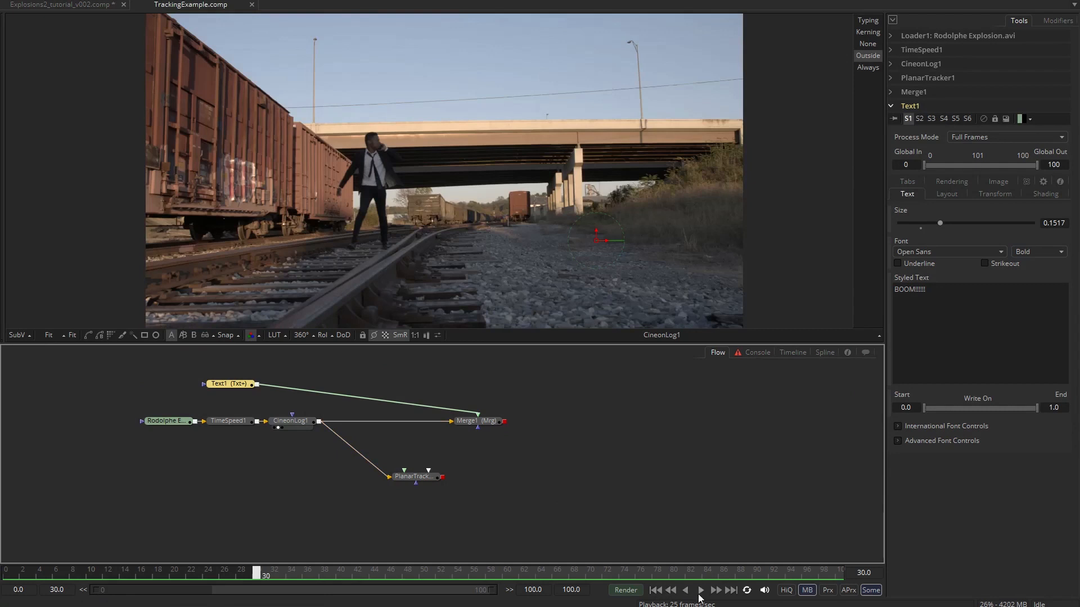
pyautogui.click(8, 574)
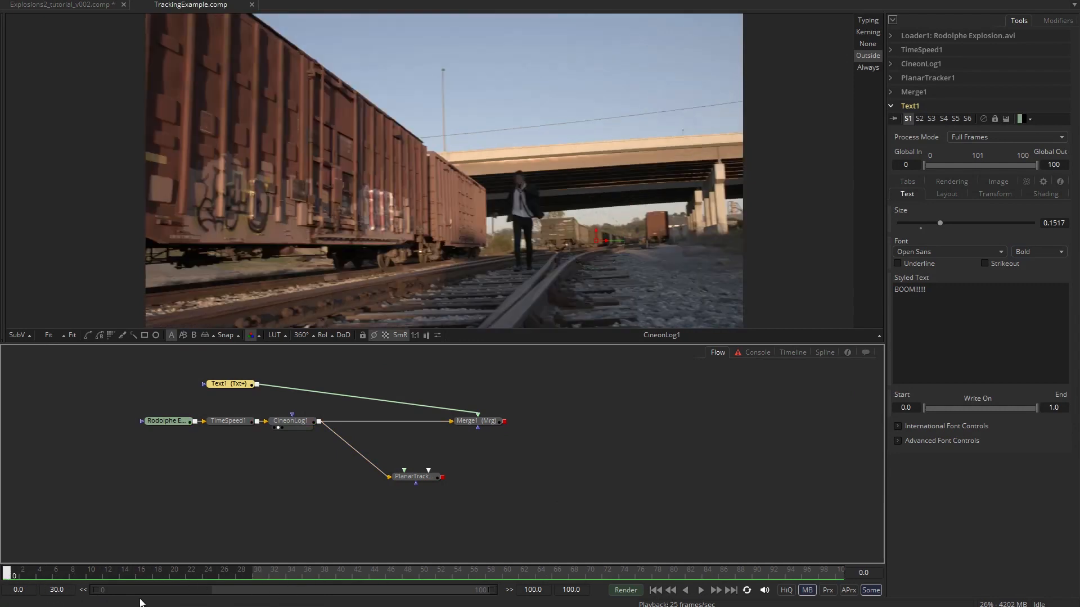
pyautogui.moveTo(69, 592); pyautogui.dragTo(47, 591)
pyautogui.write('0')
pyautogui.press('Return')
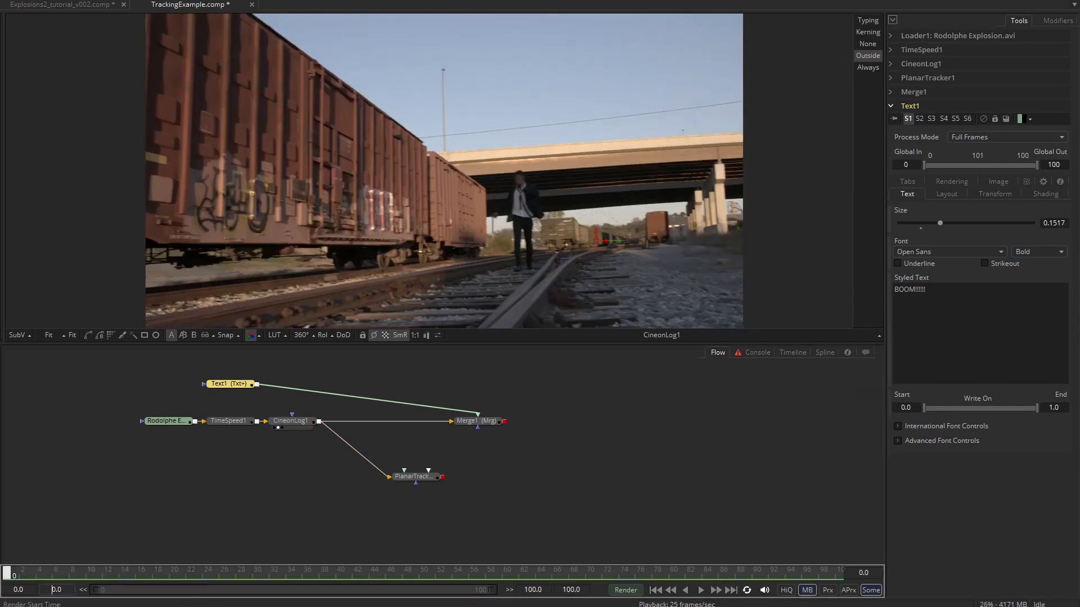
pyautogui.click(702, 593)
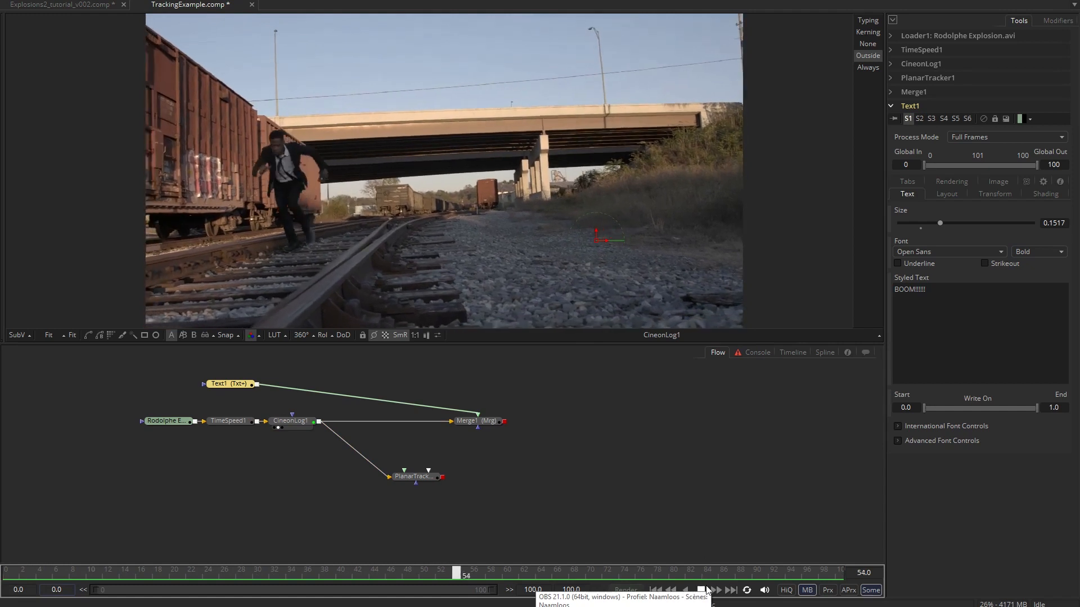
pyautogui.click(701, 590)
# Go to frame 30, show PlanarTracker1 in the viewer and set its reference time to frame 30.
pyautogui.moveTo(301, 574); pyautogui.dragTo(256, 573)
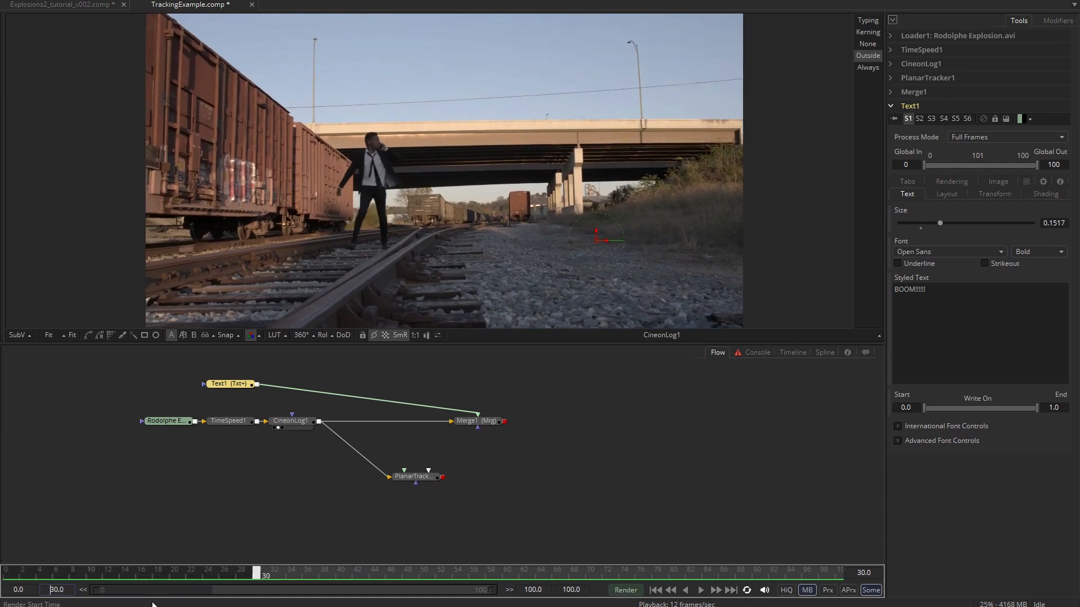
pyautogui.moveTo(422, 471); pyautogui.dragTo(346, 461)
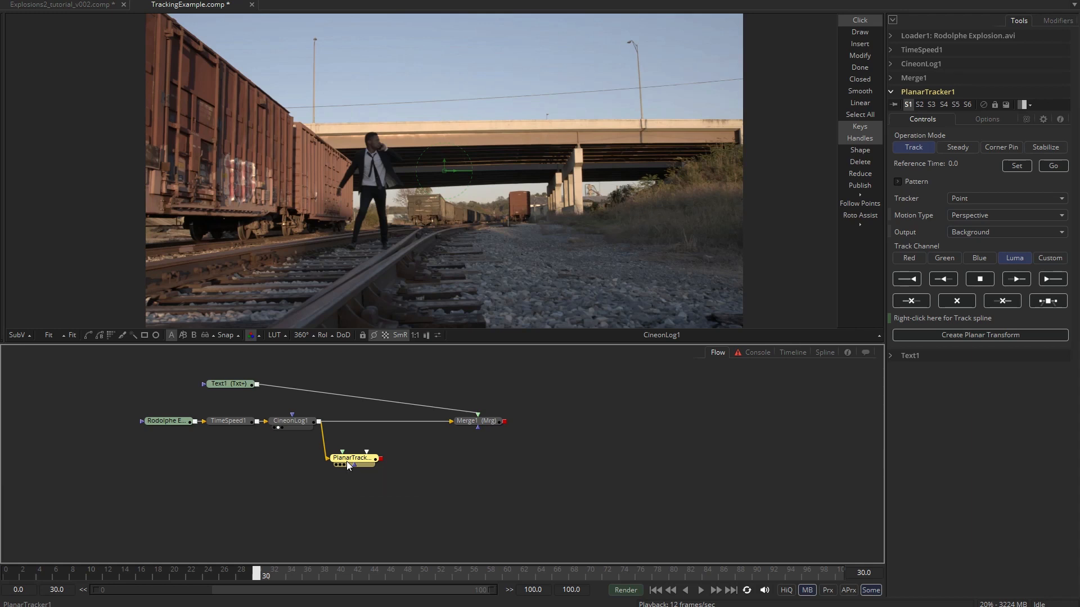
pyautogui.click(348, 463)
pyautogui.click(1016, 167)
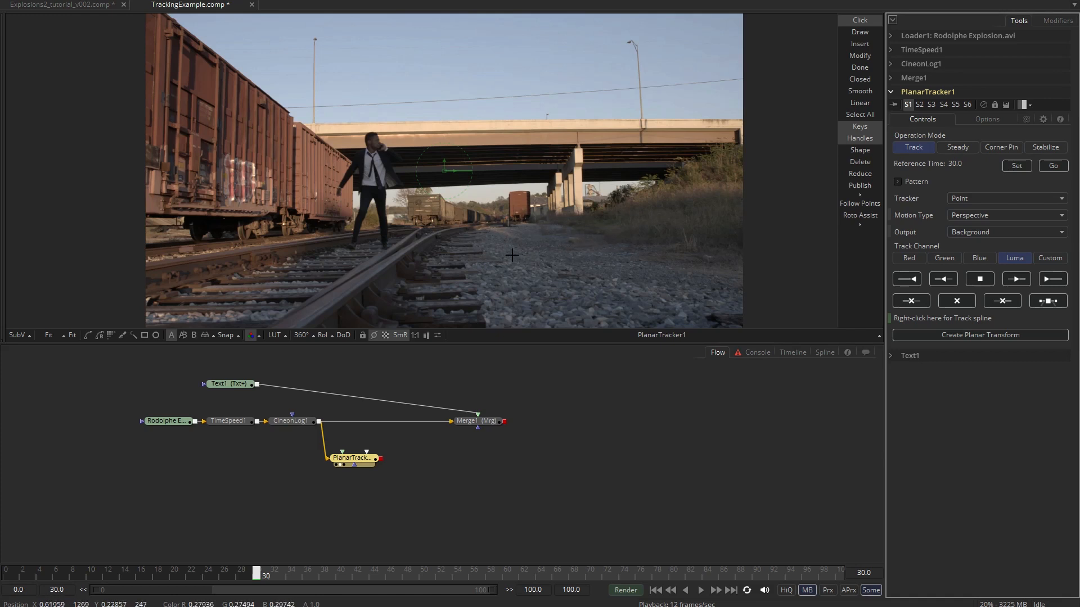
# Draw a closed tracking polygon around the gravel beside the railway track, following the ends of the sleepers.
pyautogui.click(485, 246)
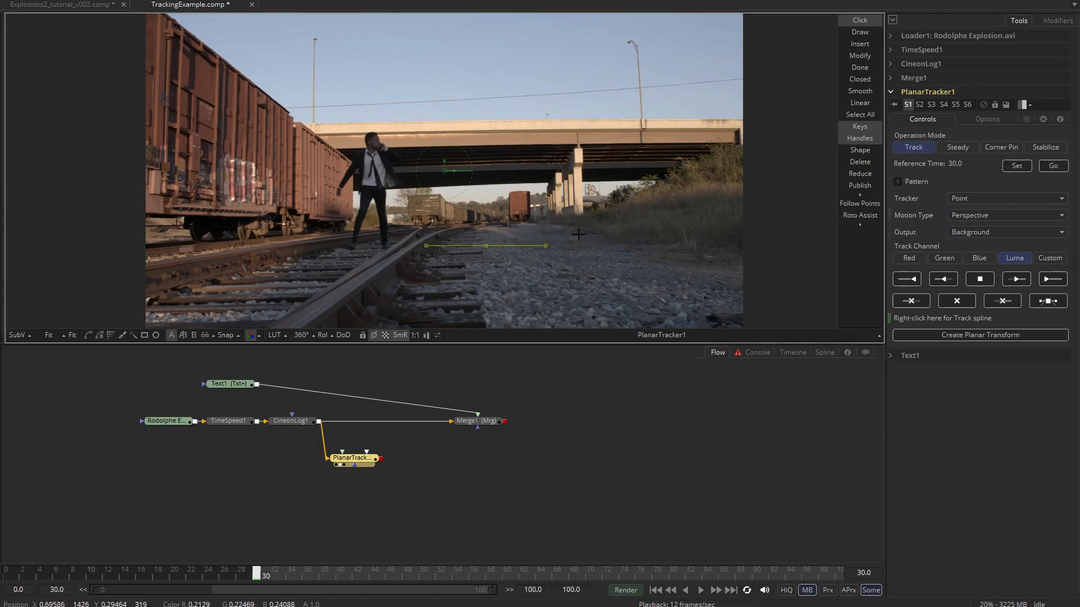
pyautogui.click(565, 242)
pyautogui.click(606, 242)
pyautogui.click(685, 272)
pyautogui.click(725, 287)
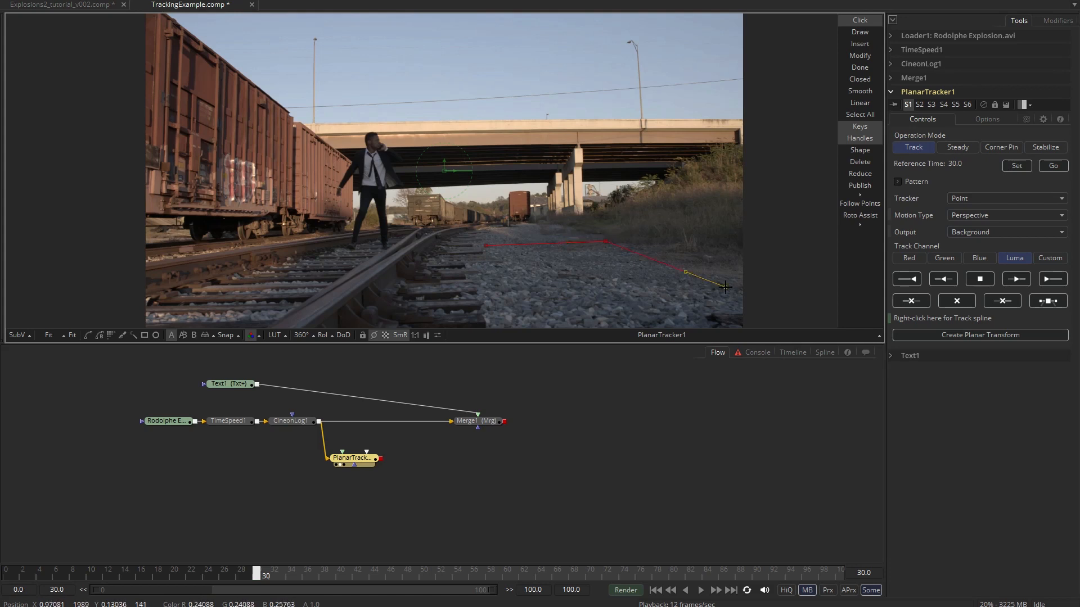
pyautogui.click(563, 294)
pyautogui.click(483, 297)
pyautogui.click(477, 297)
pyautogui.click(475, 290)
pyautogui.click(451, 289)
pyautogui.click(474, 283)
pyautogui.click(469, 279)
pyautogui.click(479, 274)
pyautogui.click(471, 267)
pyautogui.click(487, 263)
pyautogui.click(500, 261)
pyautogui.click(506, 259)
pyautogui.click(493, 254)
pyautogui.click(486, 246)
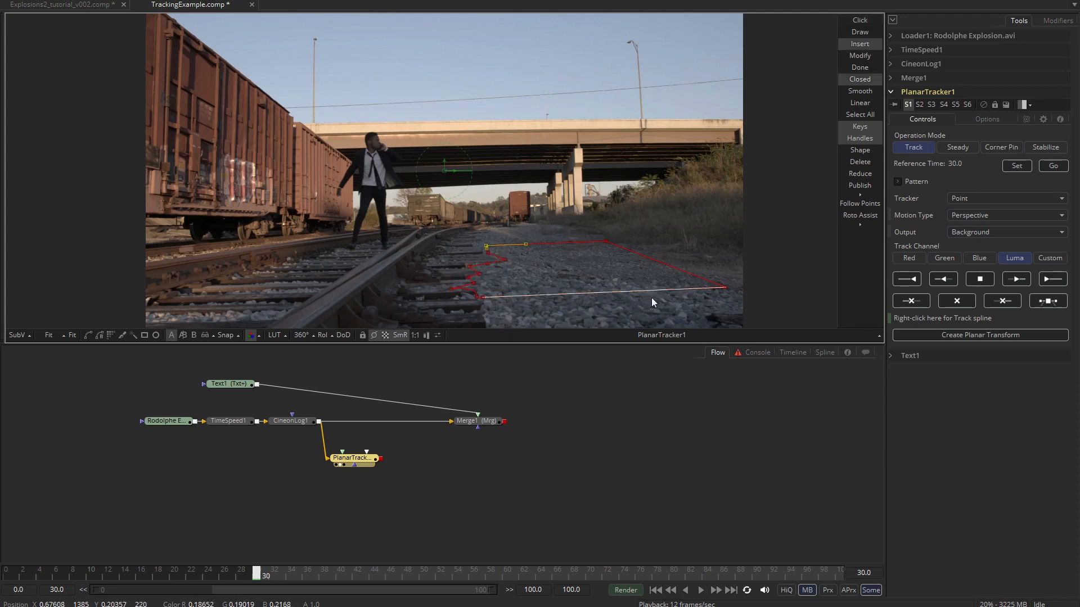
# Set the planar tracker's reference time at frame 30 and its motion type to Translation, Rotation, Scale.
pyautogui.click(1017, 167)
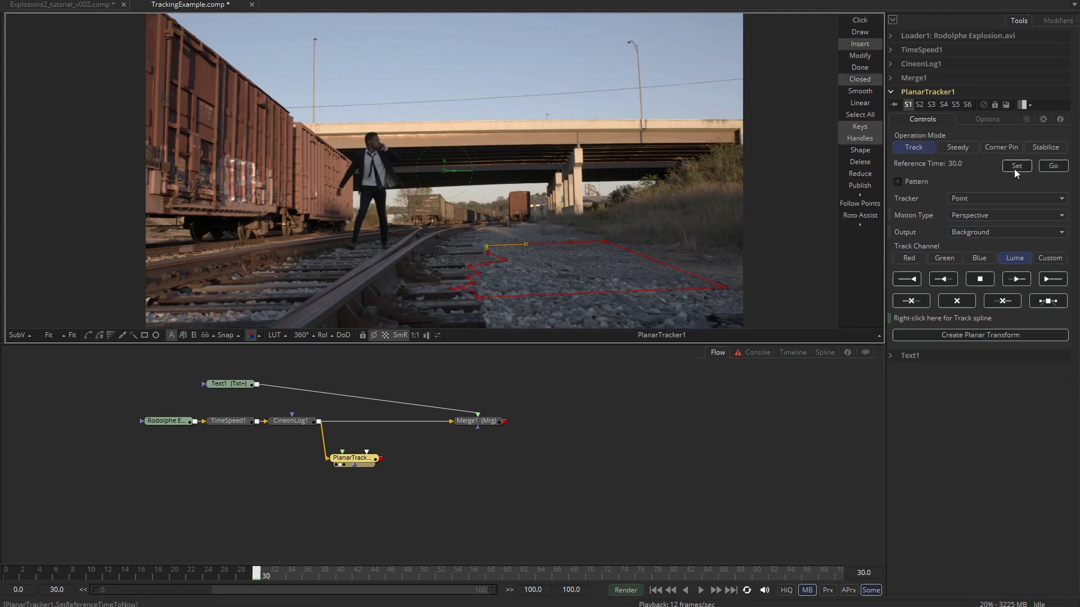
pyautogui.click(990, 216)
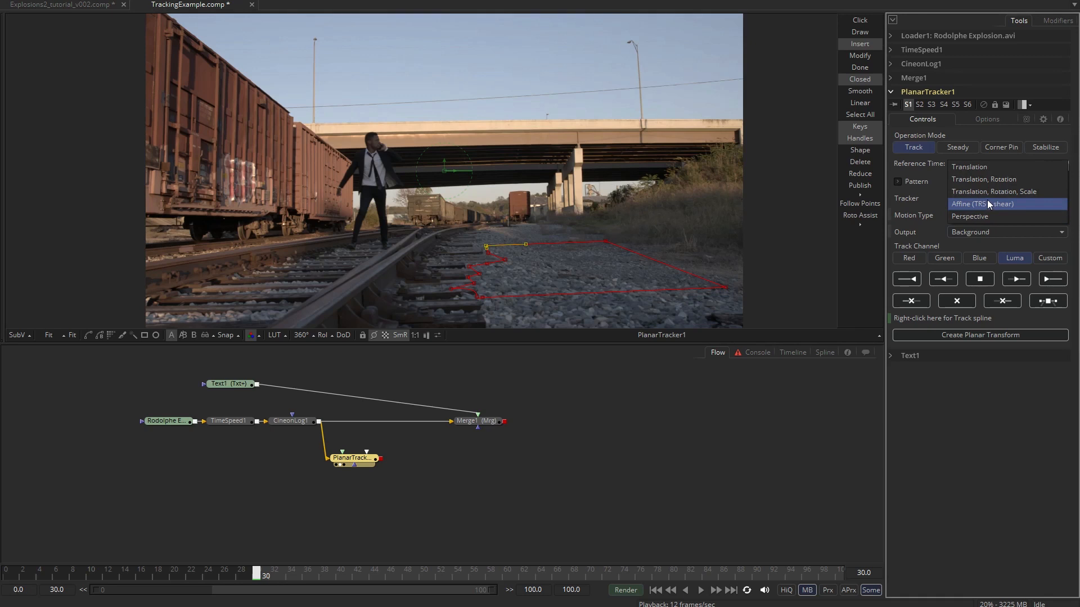
pyautogui.click(987, 194)
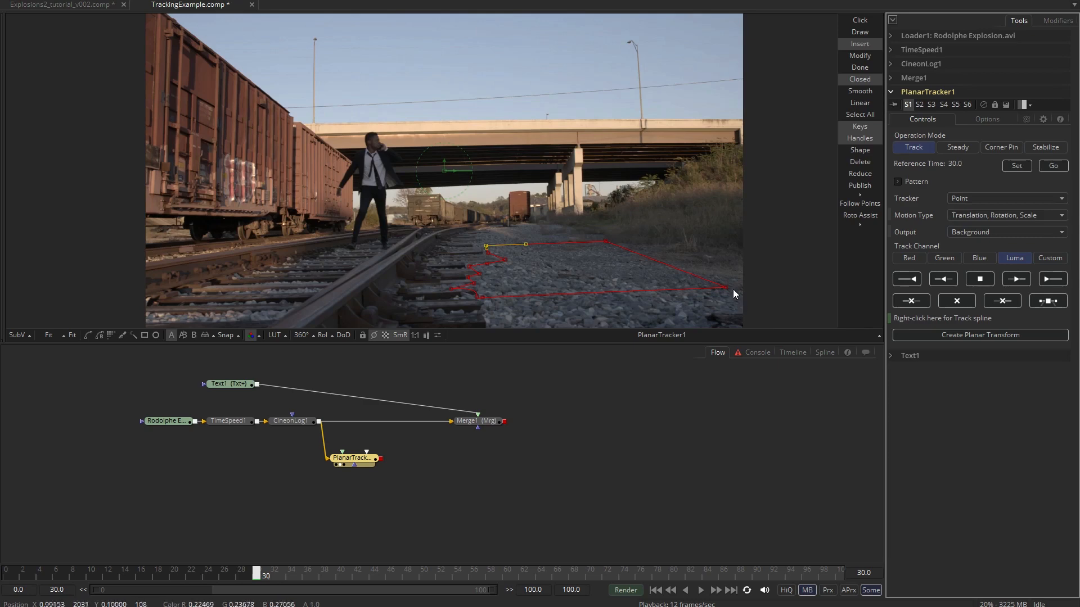
# Track the gravel polygon forward from frame 30 and stop the tracking at frame 83.
pyautogui.click(1048, 280)
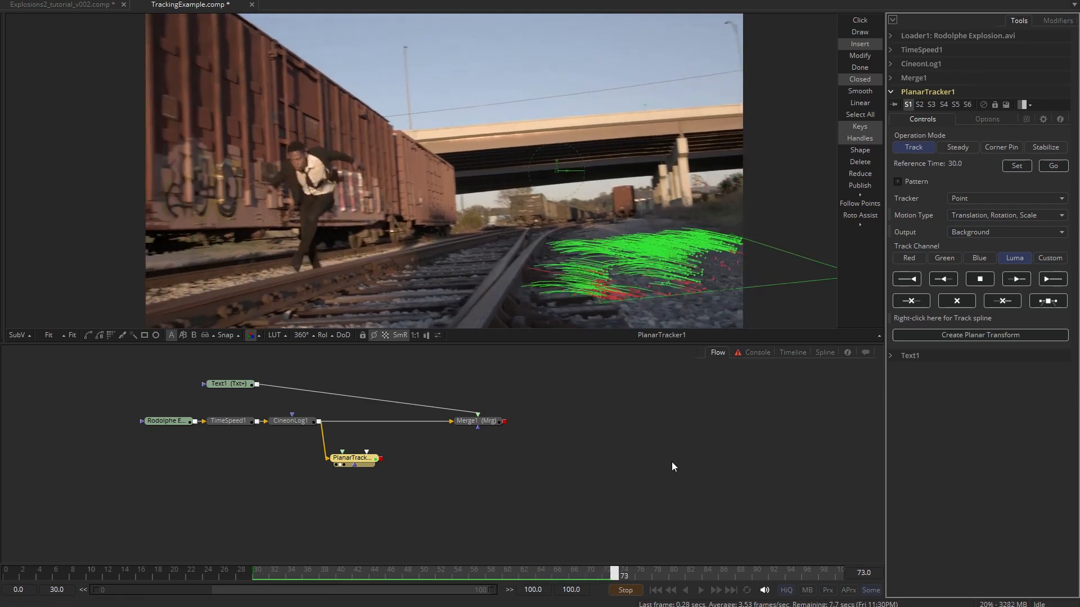
pyautogui.click(639, 592)
pyautogui.click(589, 327)
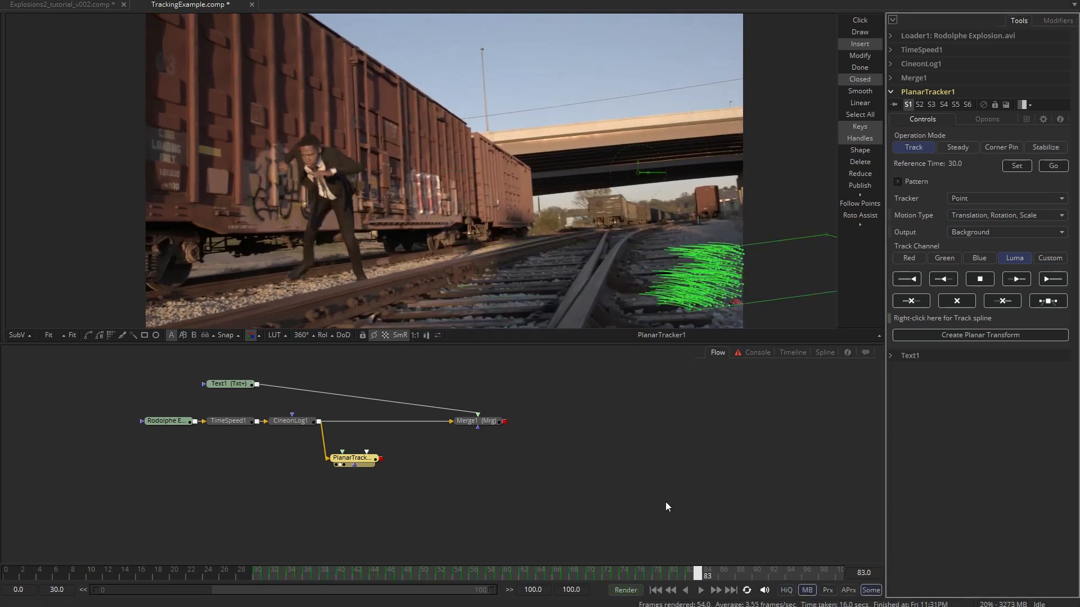
# At frame 70, select all points of the tracking polygon and move the shape onto the sleepers between the rails.
pyautogui.moveTo(596, 569)
pyautogui.mouseDown()
pyautogui.moveTo(614, 572)
pyautogui.moveTo(587, 578)
pyautogui.mouseUp()
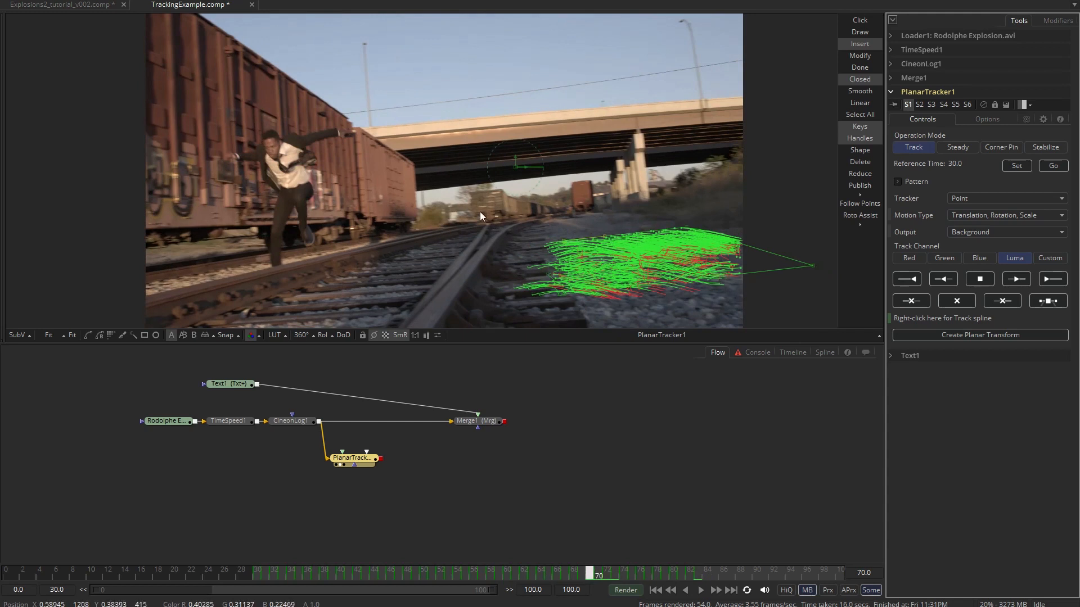
pyautogui.moveTo(549, 221); pyautogui.dragTo(830, 309)
pyautogui.moveTo(812, 266); pyautogui.dragTo(518, 296)
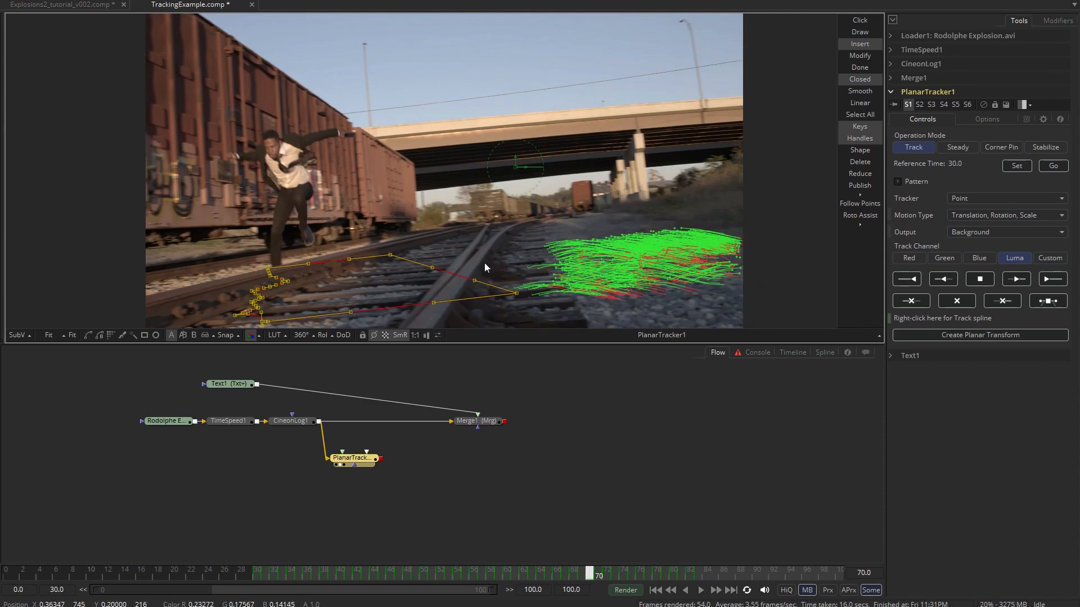
# Track the repositioned polygon forward from frame 70 to frame 100 and create a Planar Transform from the tracker.
pyautogui.click(1052, 279)
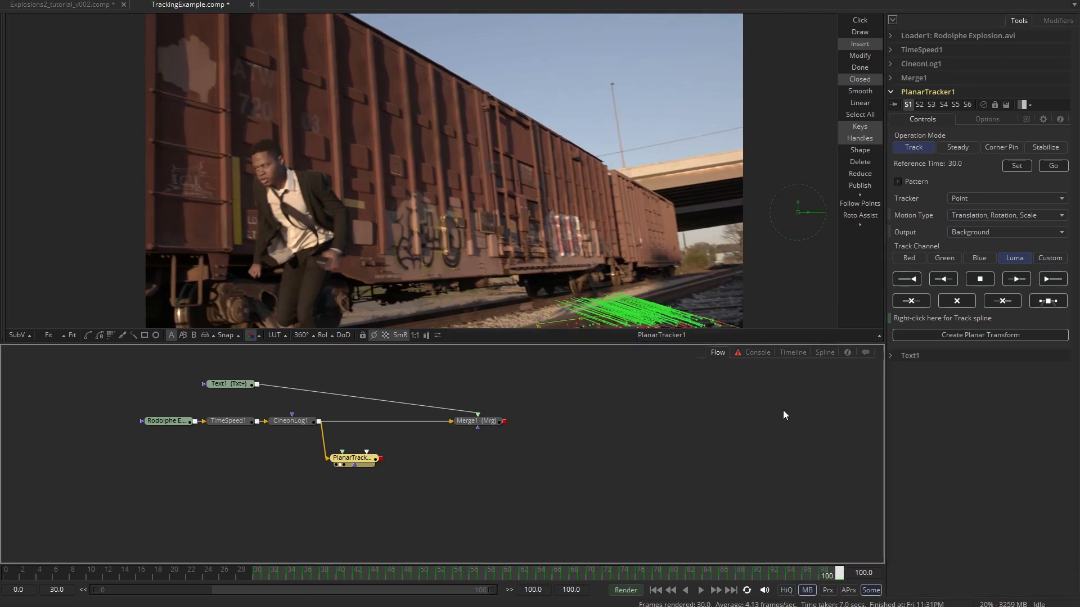
pyautogui.click(938, 336)
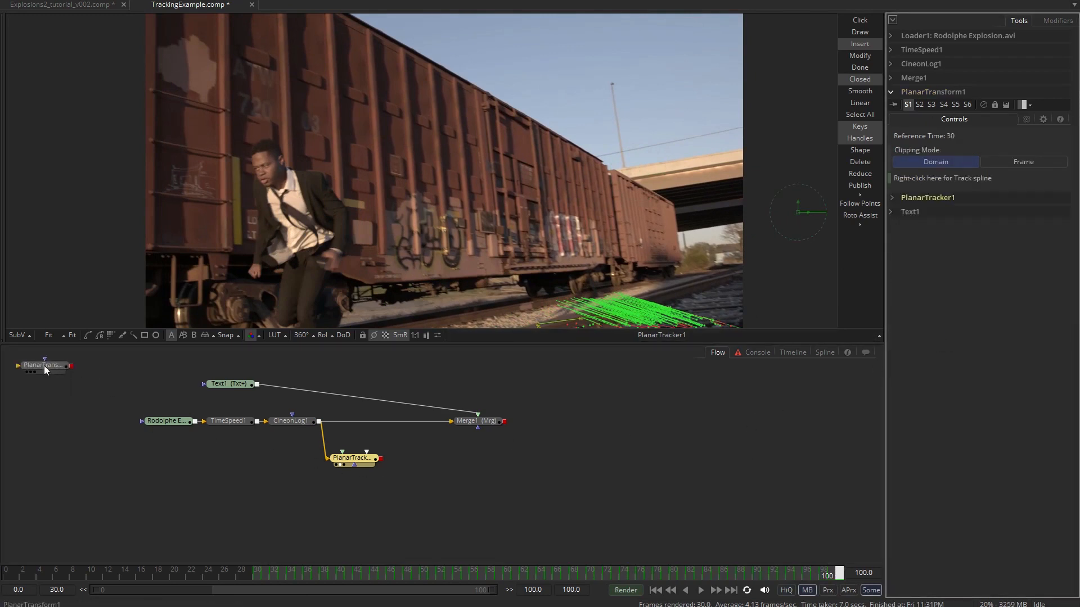
# Insert the Planar Transform node between Text1 and Merge1, and show Merge1 in the viewer at frame 30.
pyautogui.moveTo(45, 366); pyautogui.dragTo(447, 383)
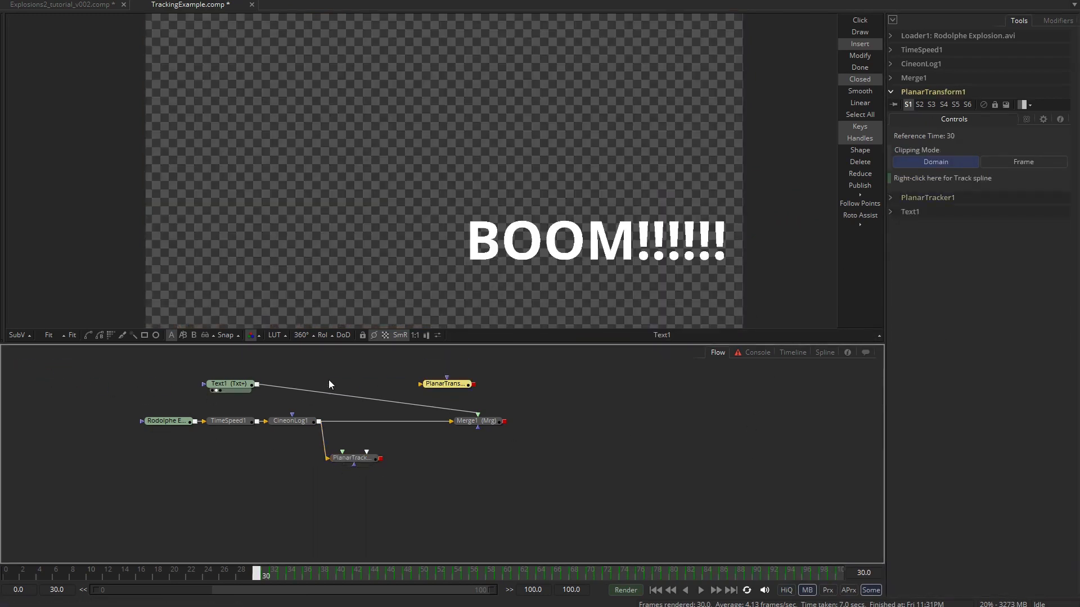
pyautogui.moveTo(441, 385); pyautogui.dragTo(366, 387)
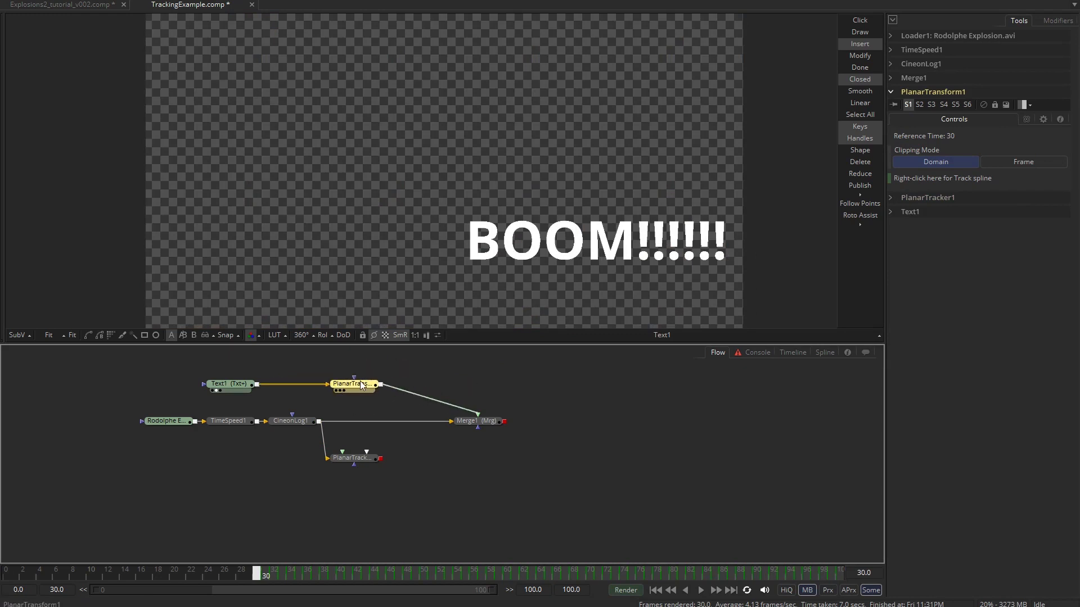
pyautogui.click(340, 391)
pyautogui.click(464, 428)
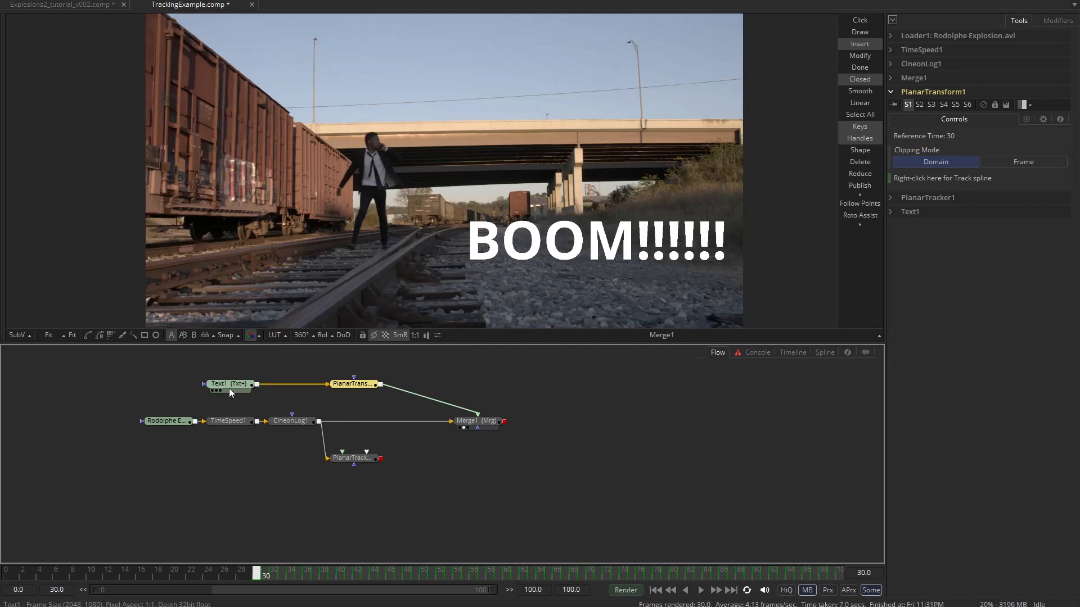
# Repeat BOOM!!!!!! on three lines in Text1, move the text block up over the bridge, and play the tracked result.
pyautogui.click(228, 386)
pyautogui.moveTo(596, 243); pyautogui.dragTo(596, 247)
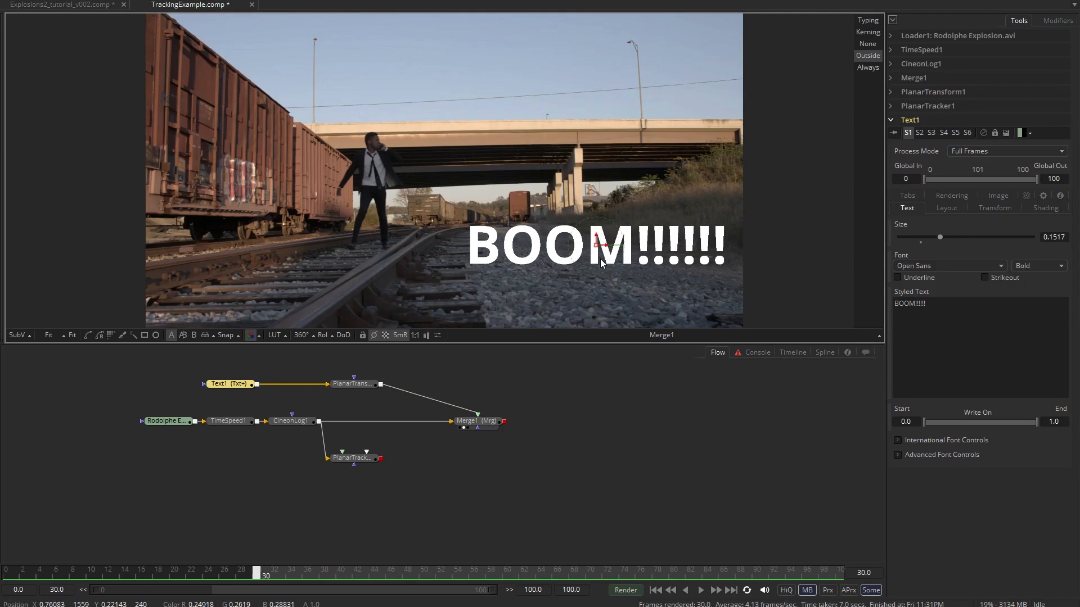
pyautogui.tripleClick(970, 306)
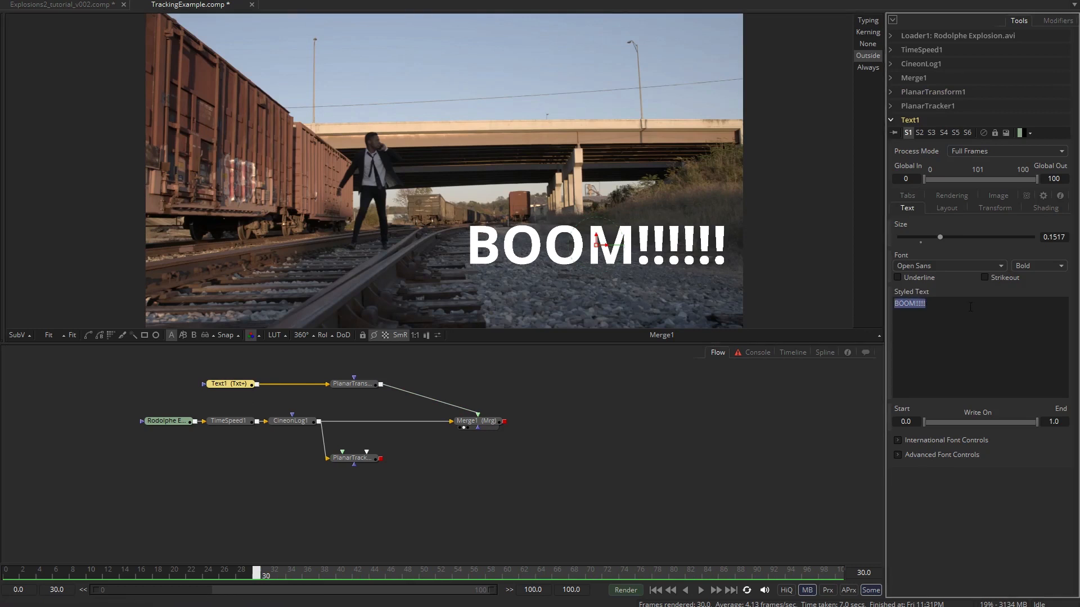
pyautogui.hotkey('ctrl', 'c')
pyautogui.press('End')
pyautogui.press('Return')
pyautogui.hotkey('ctrl', 'v')
pyautogui.press('Return')
pyautogui.hotkey('ctrl', 'v')
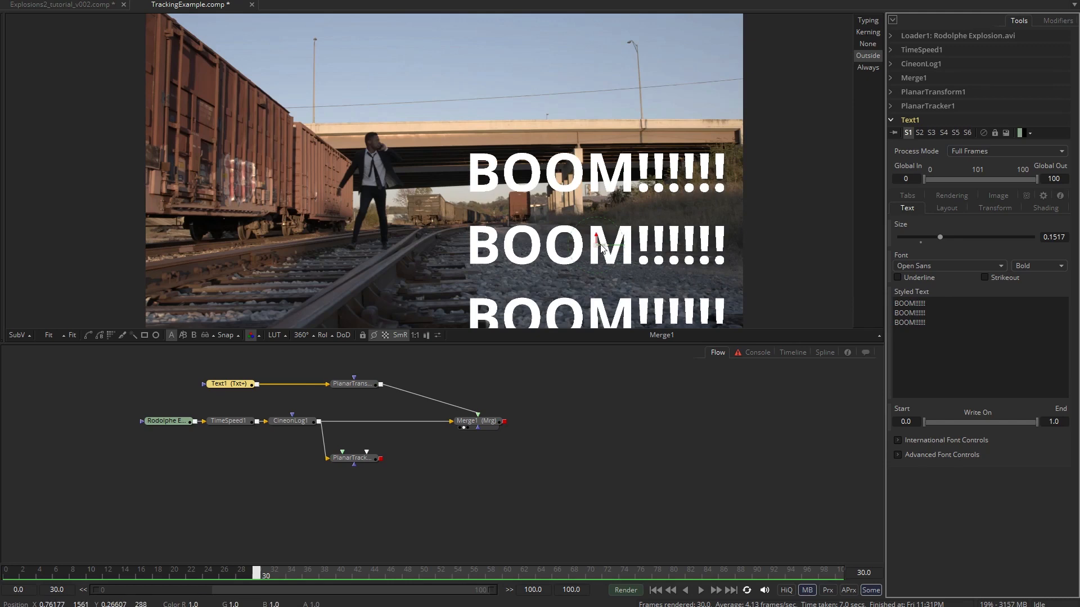
pyautogui.moveTo(598, 244); pyautogui.dragTo(588, 173)
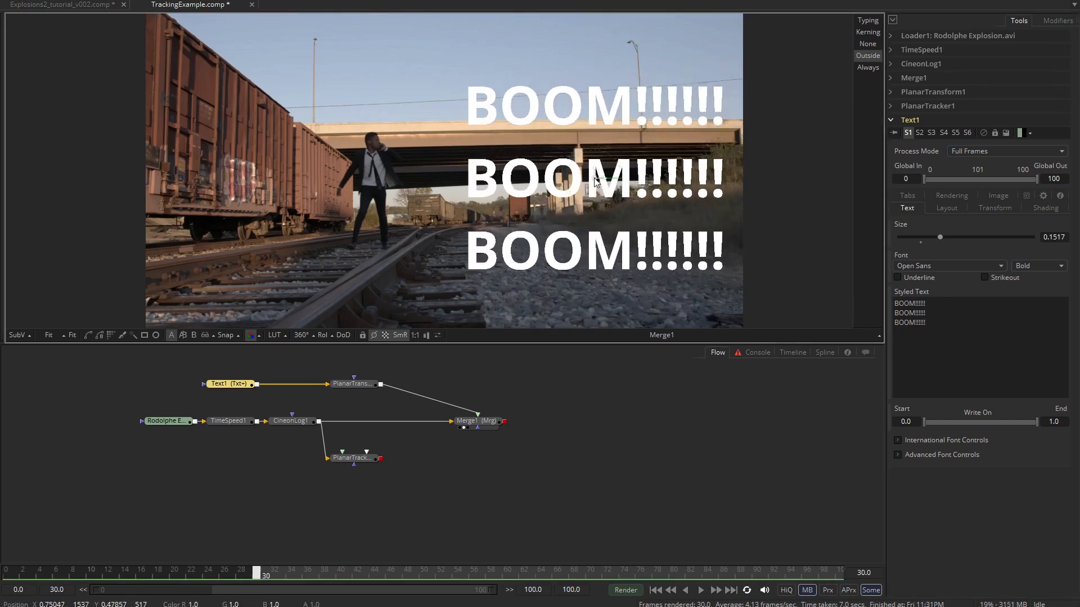
pyautogui.click(700, 590)
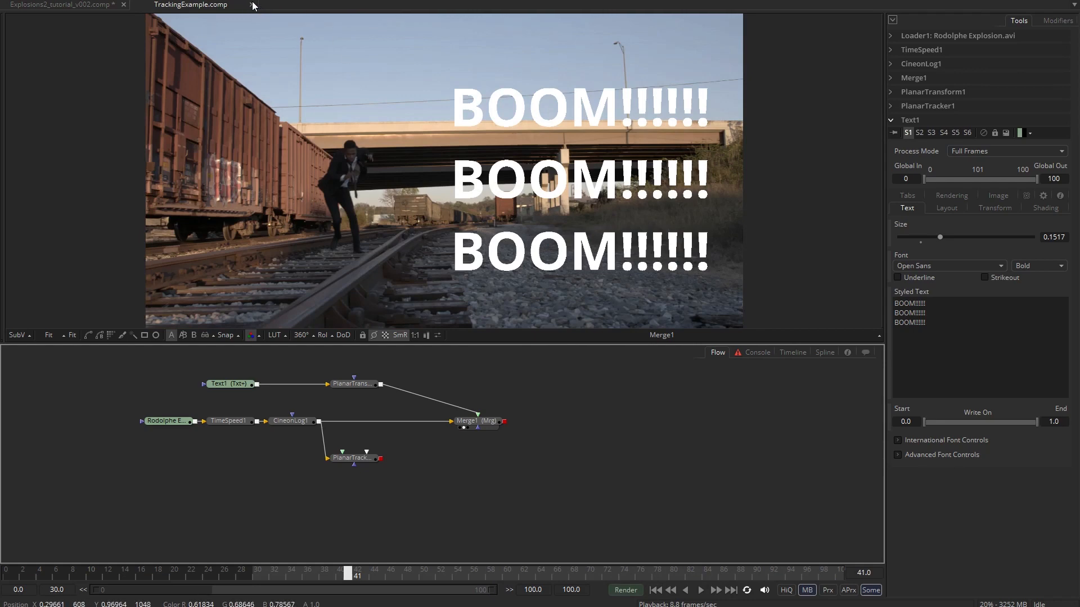
# Close TrackingExample.comp and open the PlanarTracker1 node in Explosions2_tutorial_v002.comp.
pyautogui.click(252, 5)
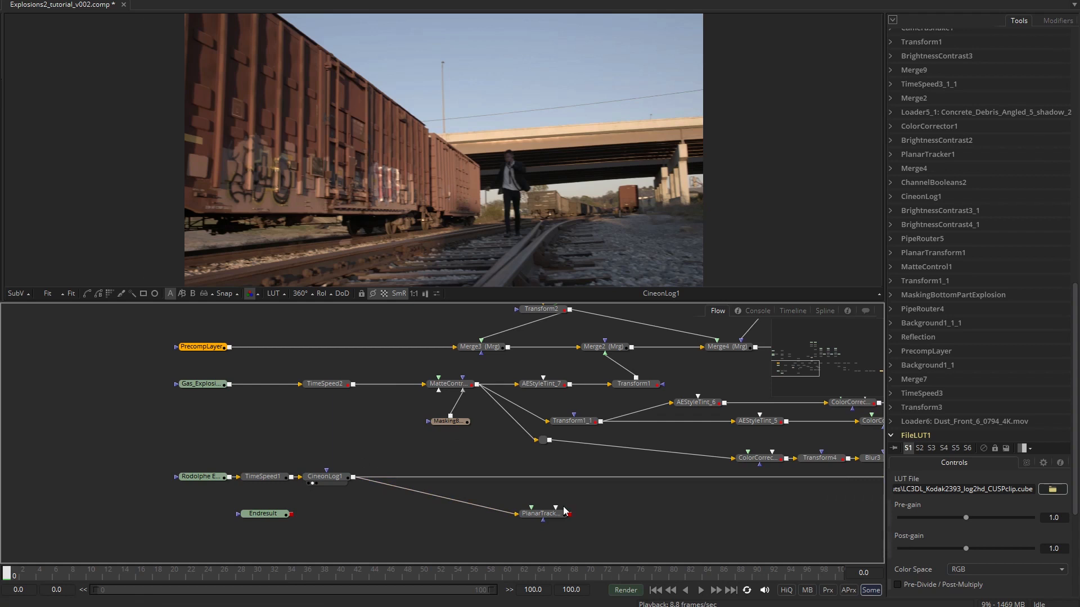
pyautogui.click(542, 513)
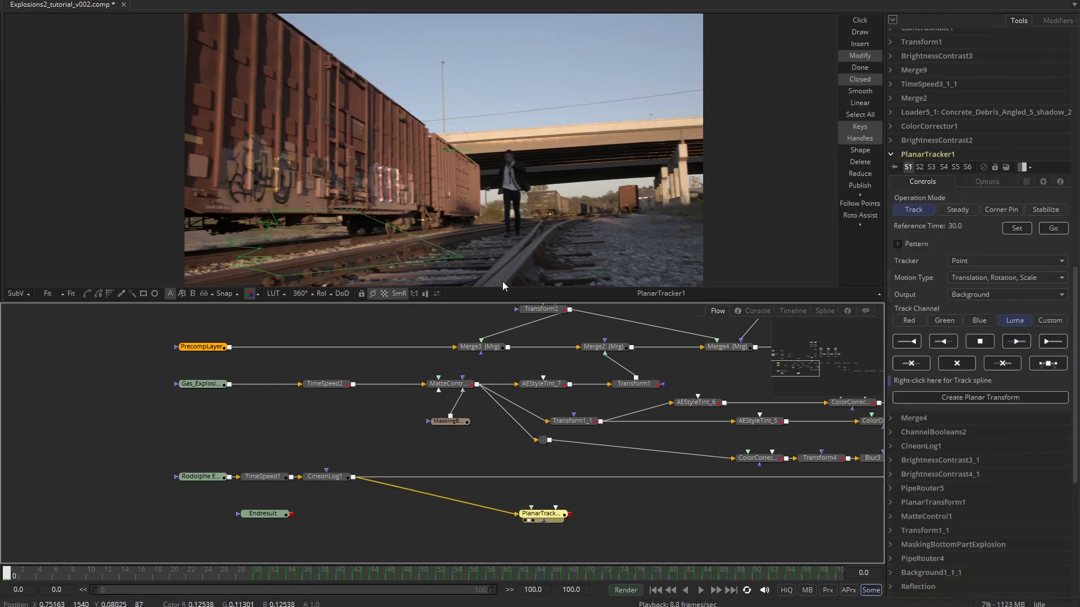
pyautogui.moveTo(796, 366)
pyautogui.mouseDown()
pyautogui.moveTo(856, 368)
pyautogui.moveTo(796, 368)
pyautogui.mouseUp()
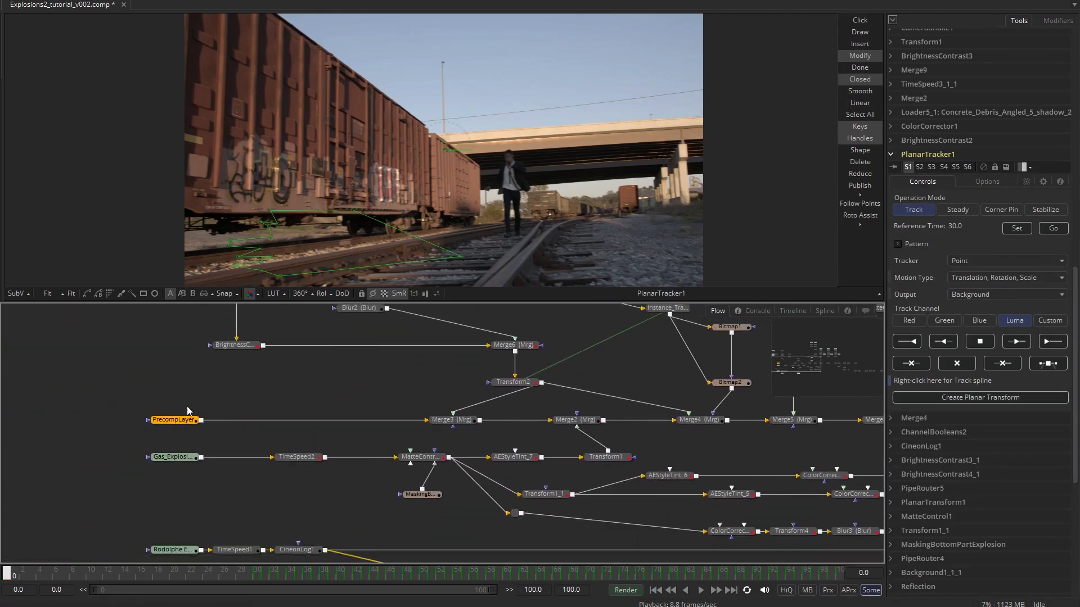
# Examine the PrecompLayer background's colour and image size settings, and view the Merge1 composite at frame 44.
pyautogui.click(174, 420)
pyautogui.press('1')
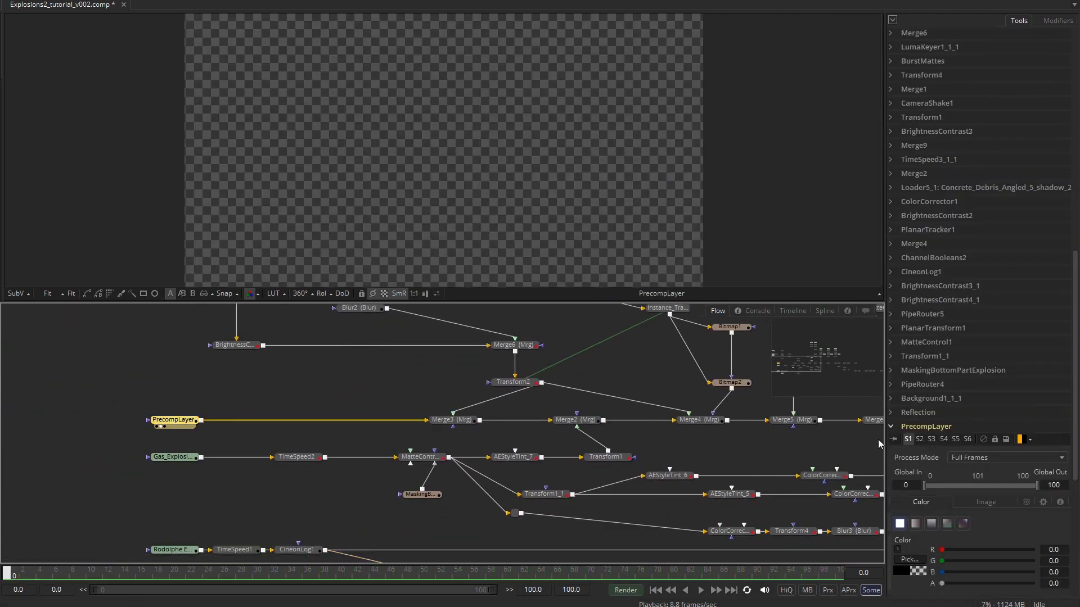
pyautogui.scroll(-3, 1065, 497)
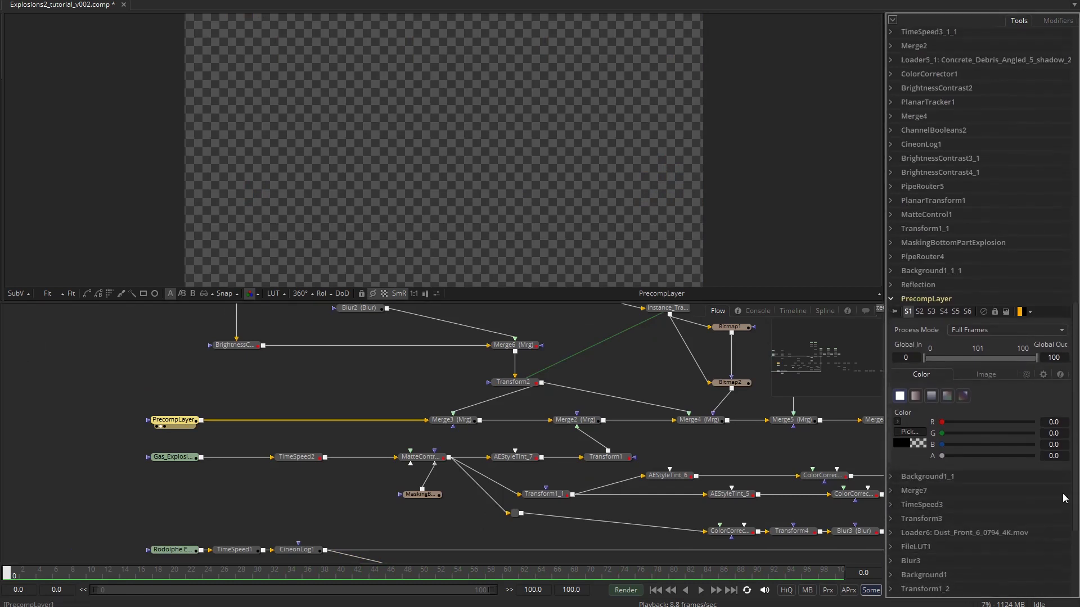
pyautogui.scroll(-1, 1064, 498)
pyautogui.click(986, 344)
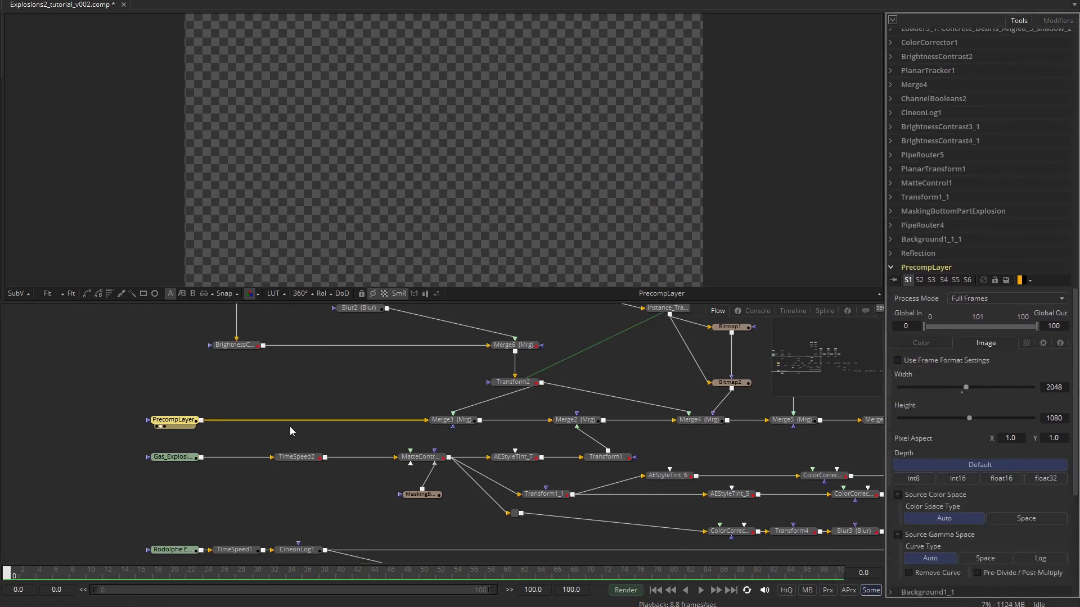
pyautogui.click(921, 343)
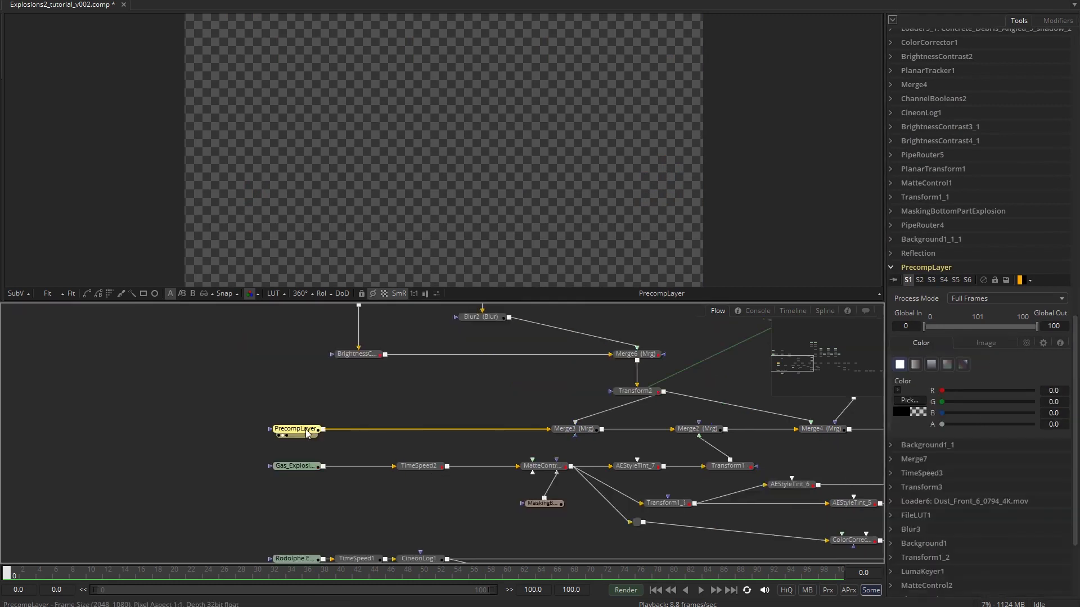
pyautogui.moveTo(791, 369); pyautogui.dragTo(798, 364)
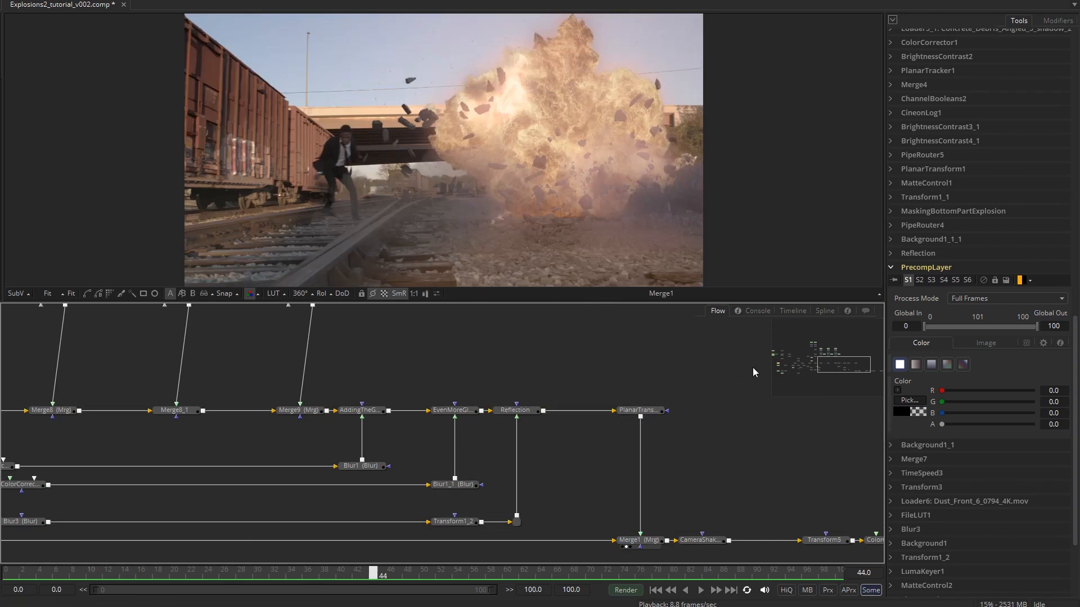
pyautogui.moveTo(832, 370); pyautogui.dragTo(793, 366)
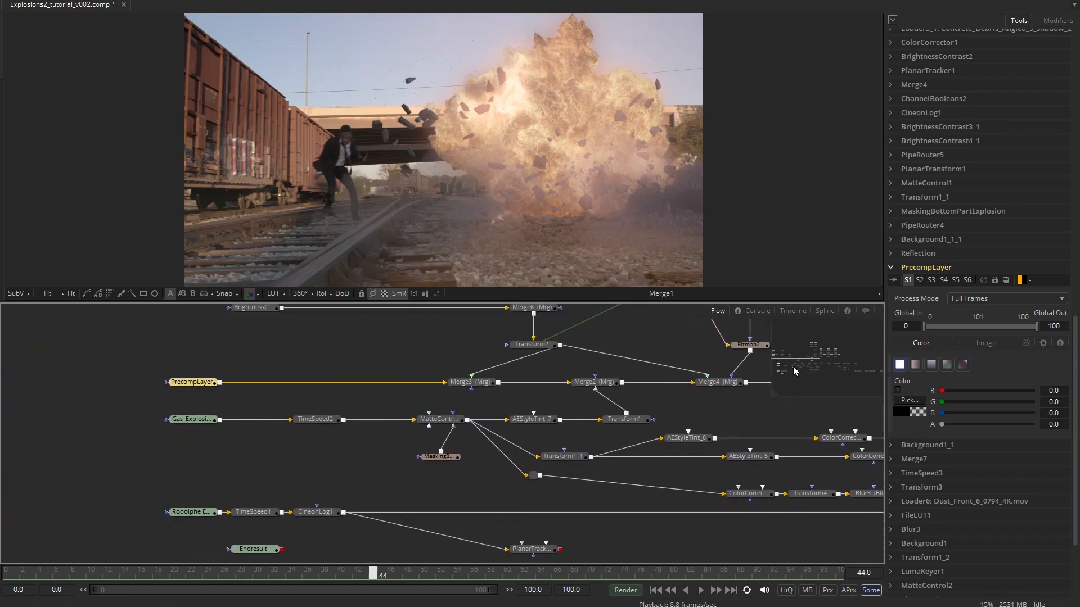
# View the Gas_Explosion_3_0986_5K.mov loader and open the speed and delay settings of TimeSpeed2.
pyautogui.press('1')
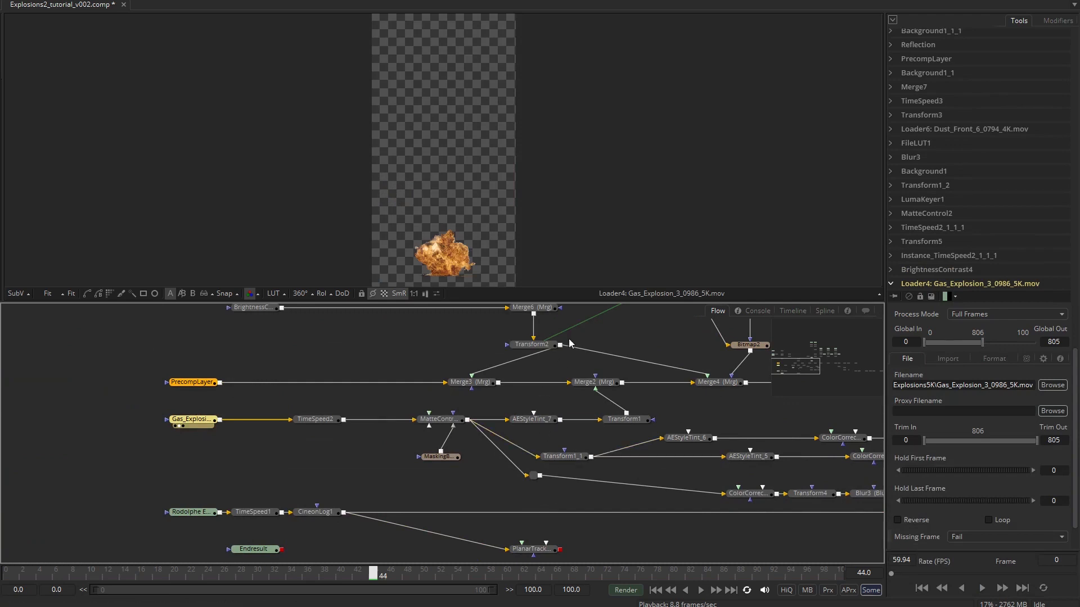
pyautogui.click(322, 417)
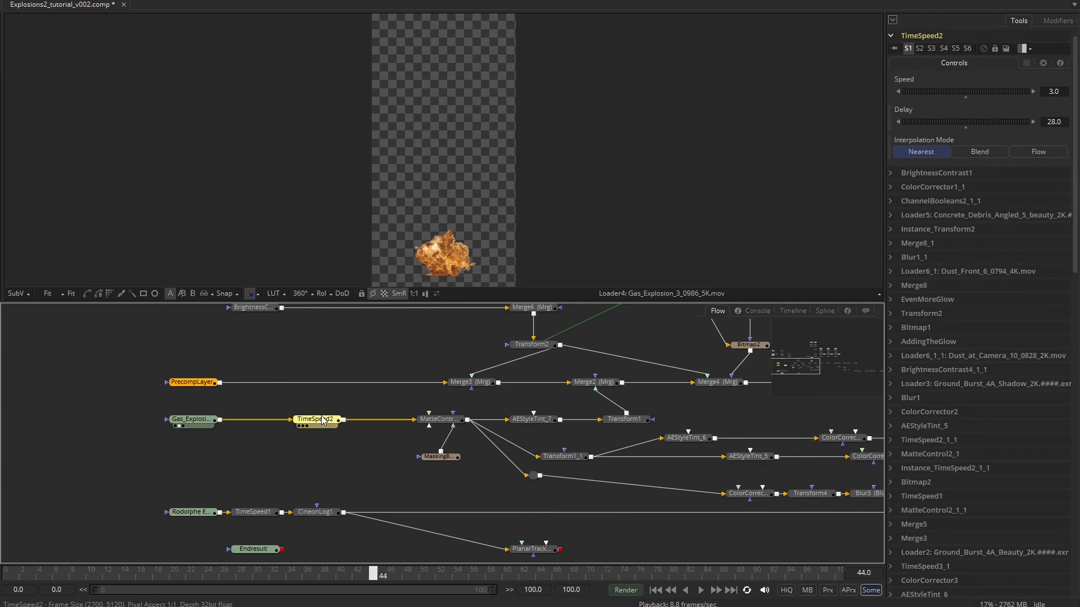
pyautogui.press('1')
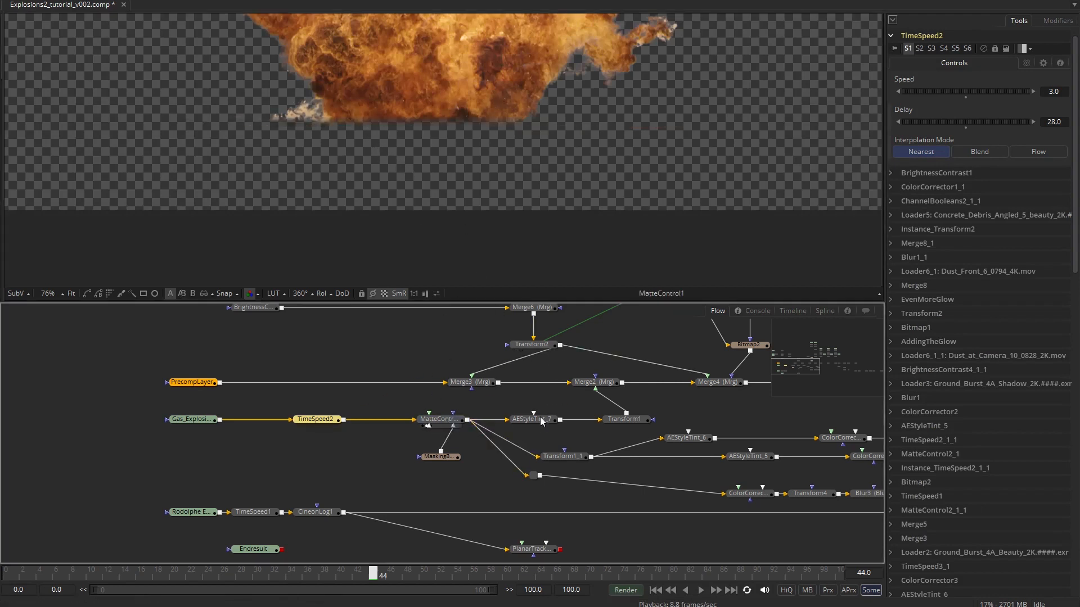
# View the MatteControl1 output, and show AEStyleTint_7 with its tint settings.
pyautogui.moveTo(438, 419); pyautogui.dragTo(512, 206)
pyautogui.press('1')
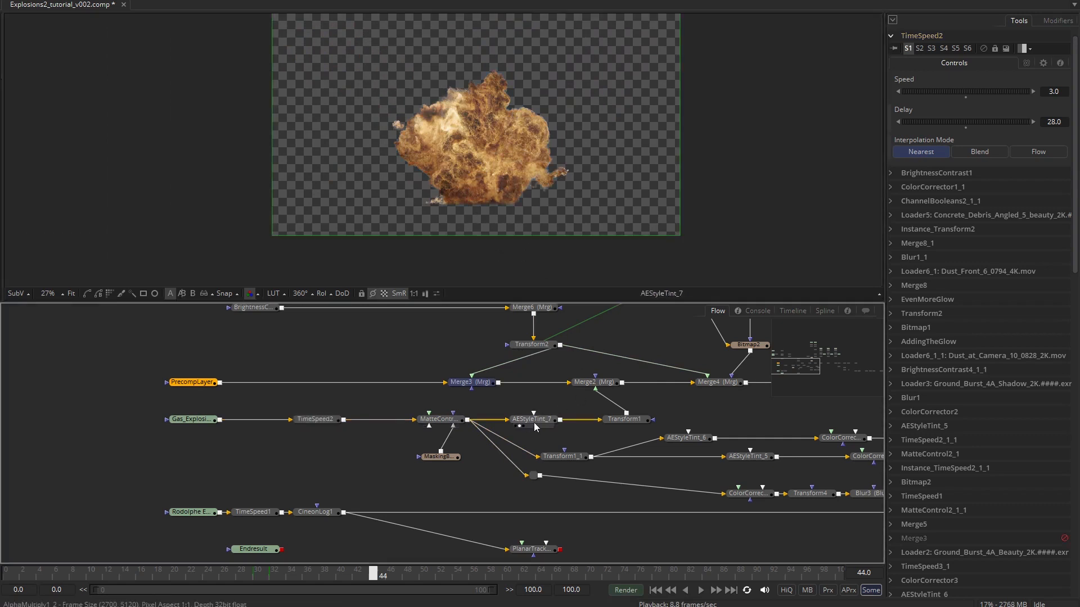
pyautogui.click(536, 426)
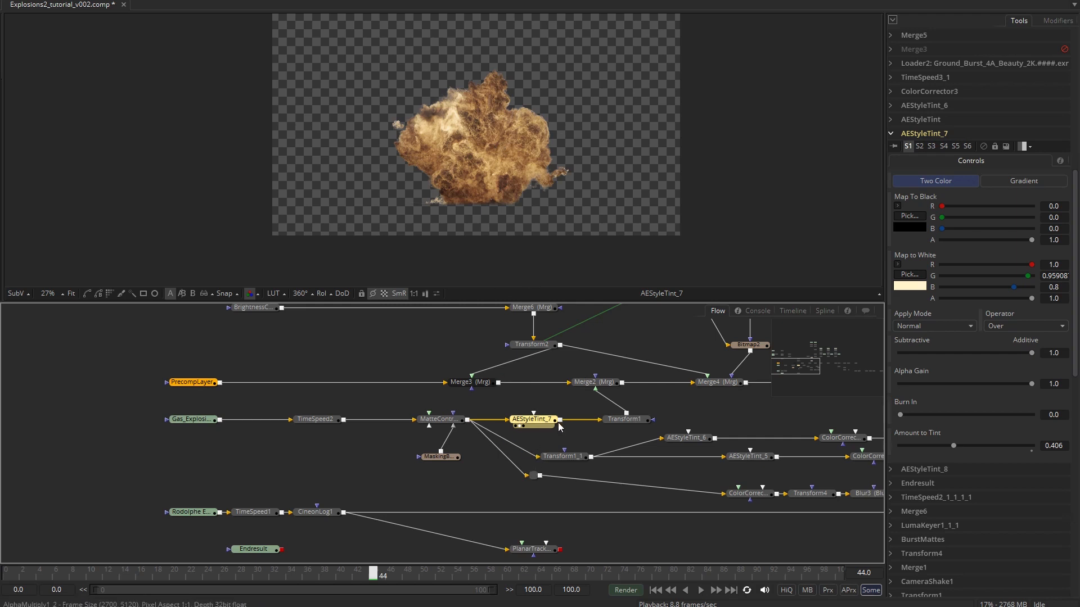
pyautogui.moveTo(559, 428)
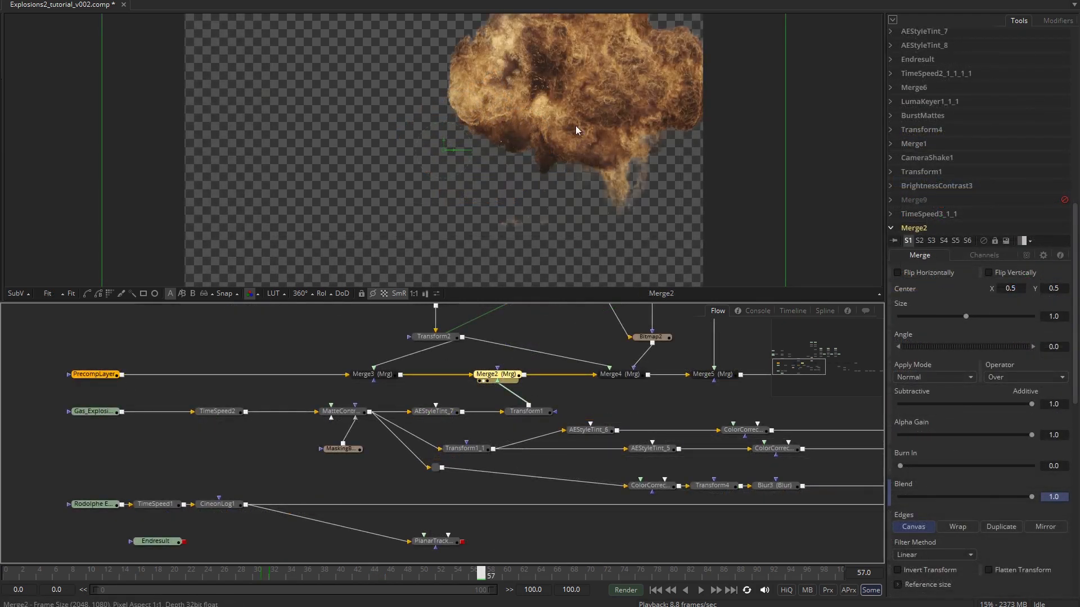
# Compare the frame bounds of PrecompLayer, AEStyleTint_7, Merge2 and Transform1 by viewing each of them at frame 57.
pyautogui.moveTo(95, 374); pyautogui.dragTo(337, 232)
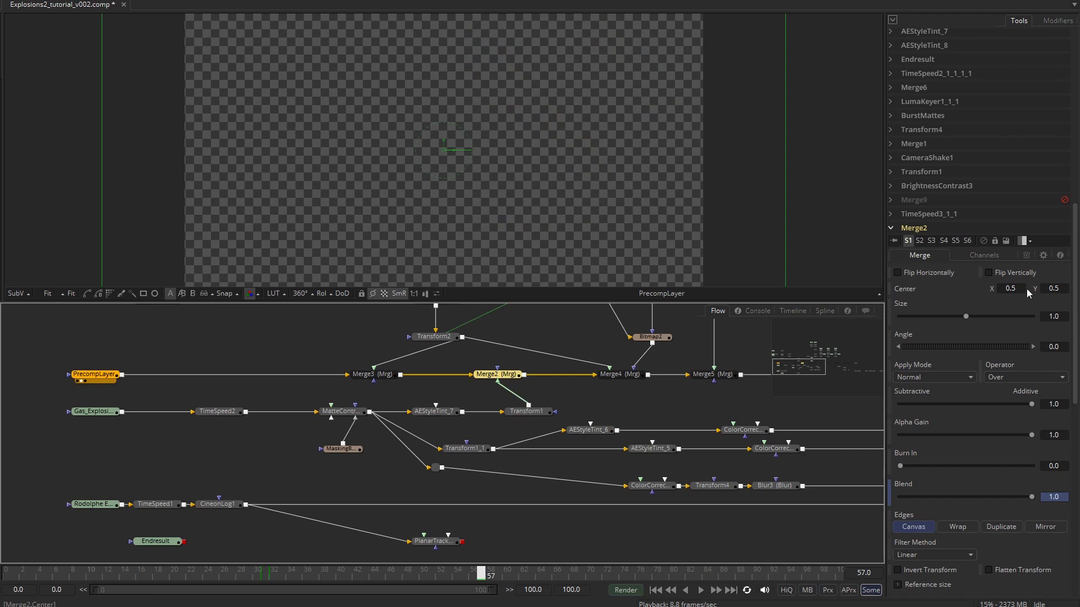
pyautogui.scroll(-3, 479, 166)
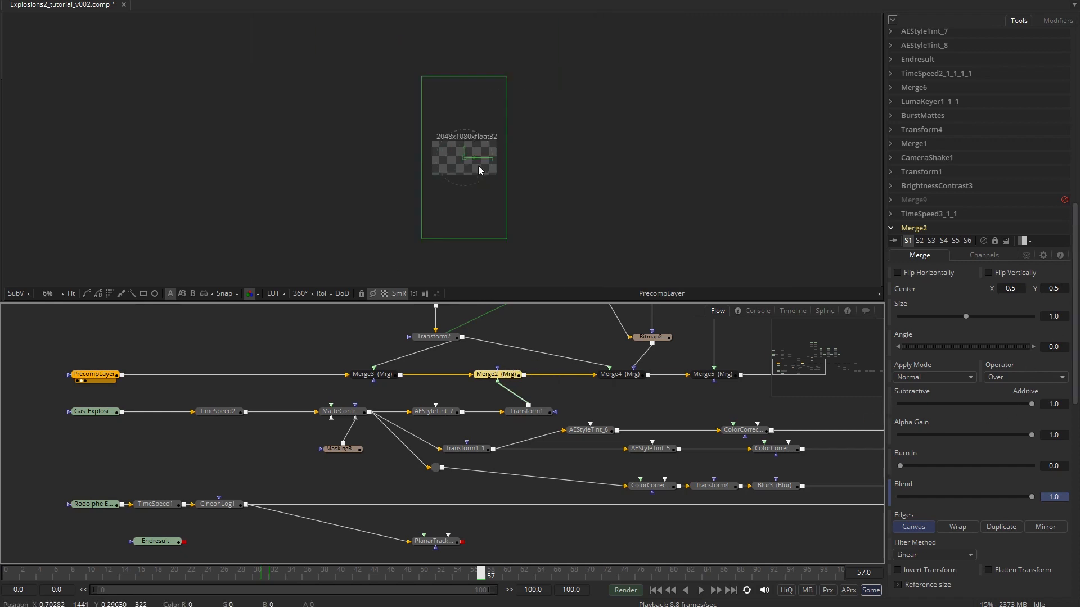
pyautogui.scroll(2, 478, 167)
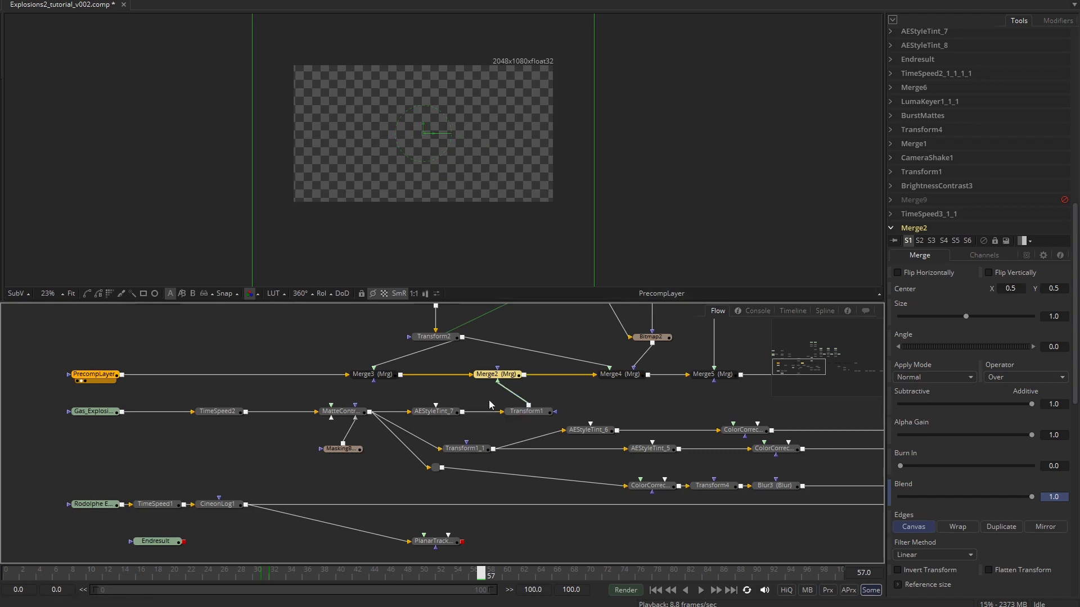
pyautogui.moveTo(438, 412); pyautogui.dragTo(465, 85)
pyautogui.scroll(-3, 467, 207)
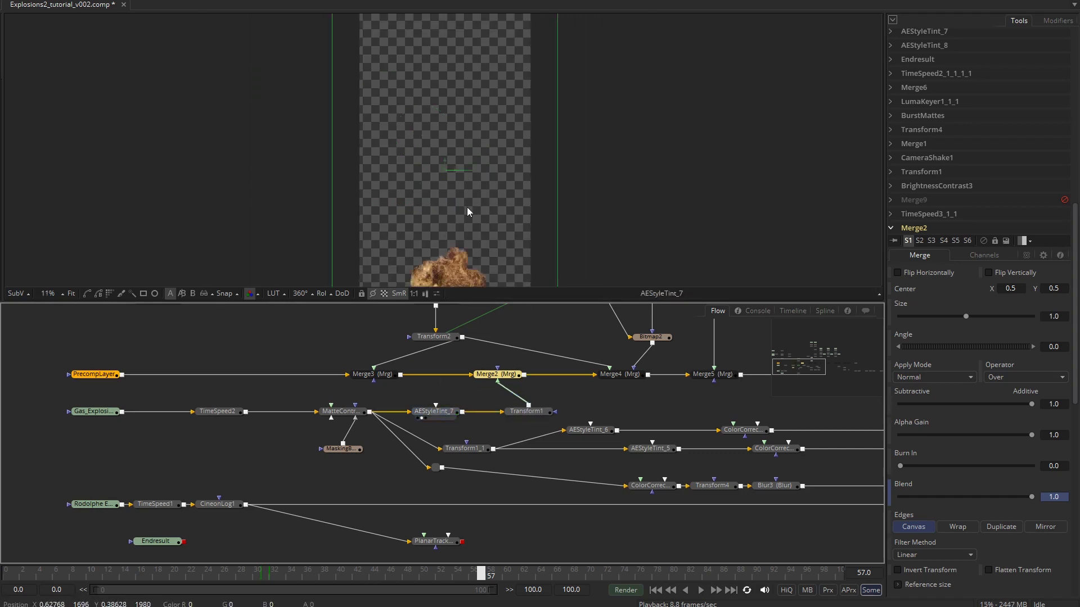
pyautogui.moveTo(496, 374); pyautogui.dragTo(544, 132)
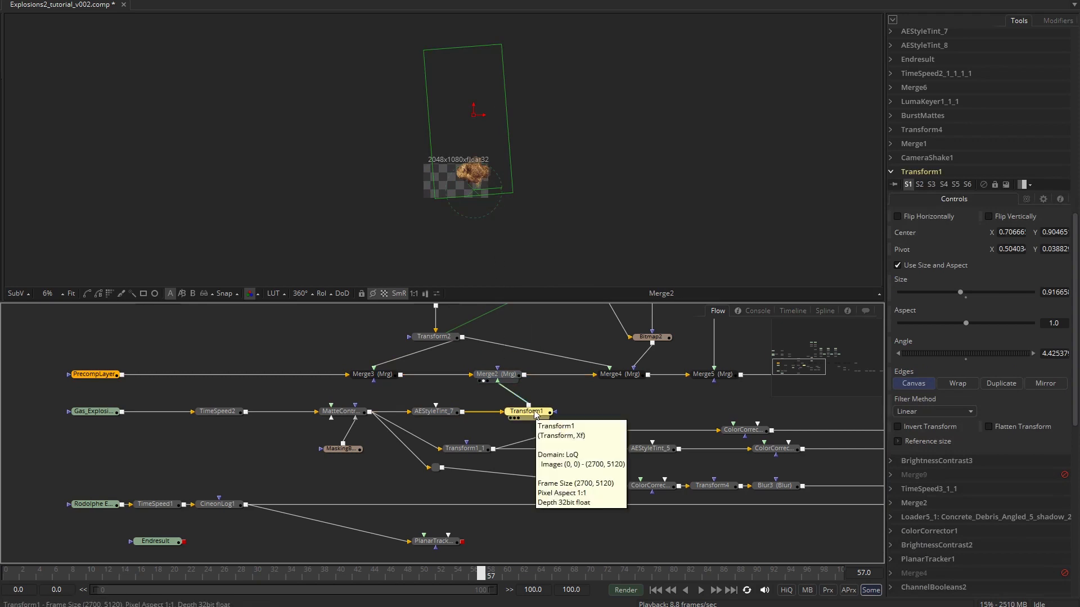
pyautogui.moveTo(536, 416); pyautogui.dragTo(479, 149)
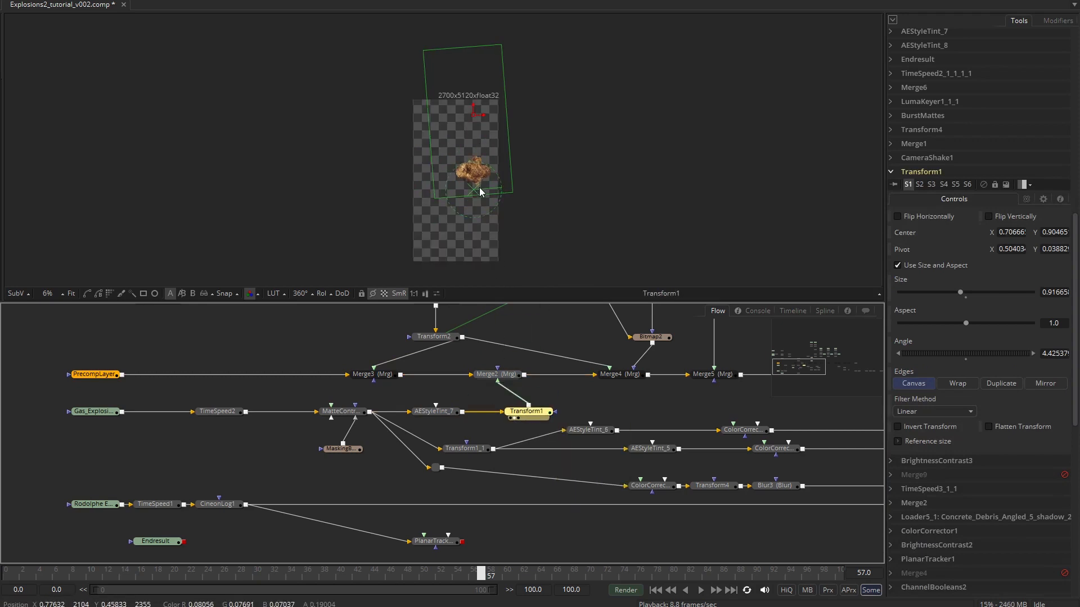
# View the Merge1 composite at frame 39 and examine where the base of the explosion meets the gravel.
pyautogui.moveTo(810, 365); pyautogui.dragTo(849, 372)
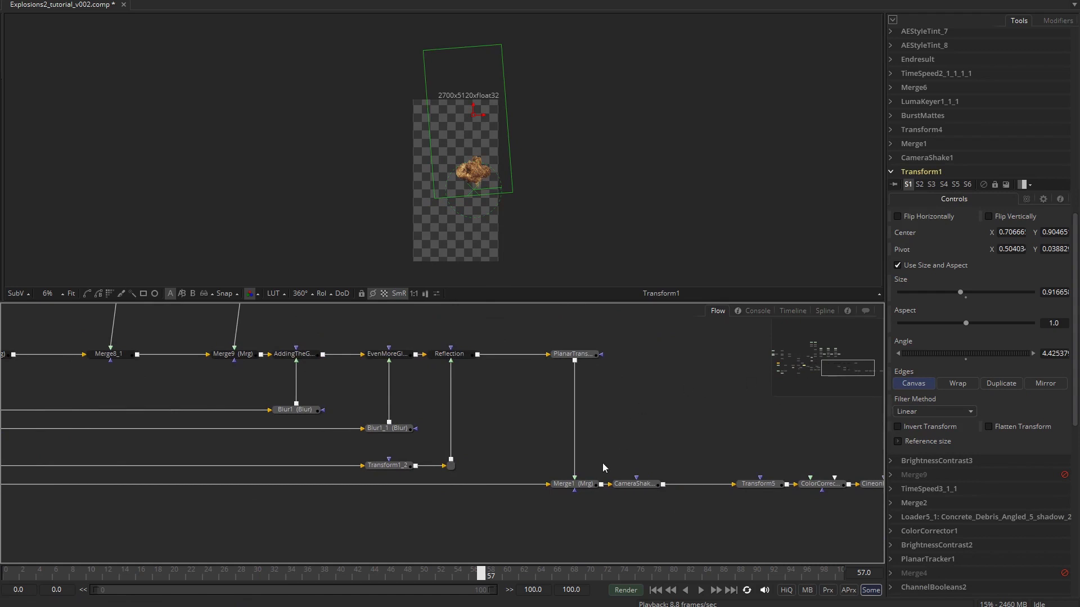
pyautogui.moveTo(573, 484); pyautogui.dragTo(472, 157)
pyautogui.scroll(-2, 498, 157)
pyautogui.scroll(3, 521, 167)
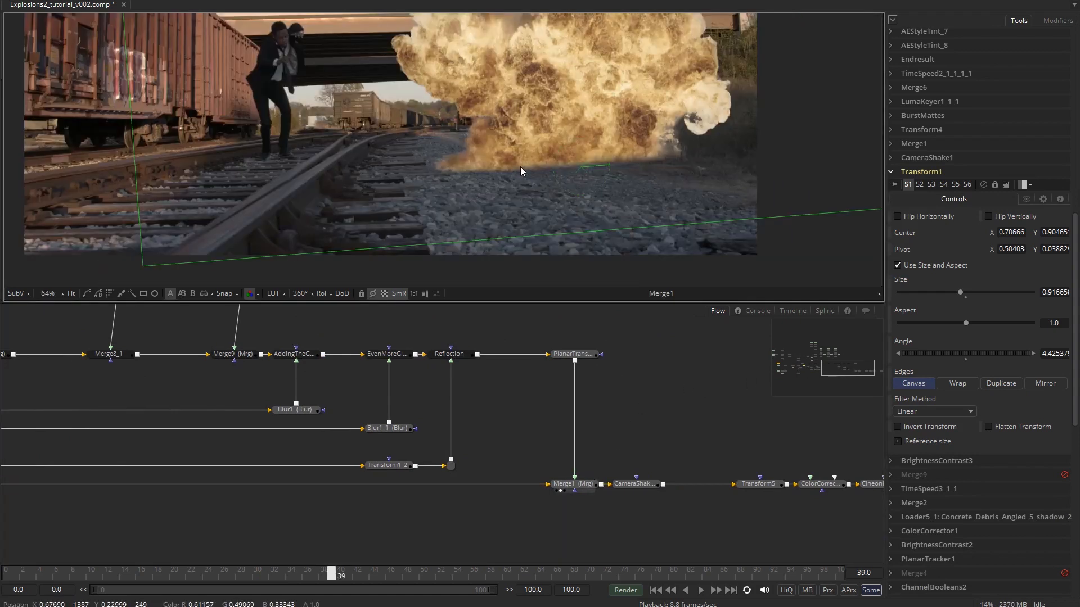
pyautogui.scroll(2, 541, 204)
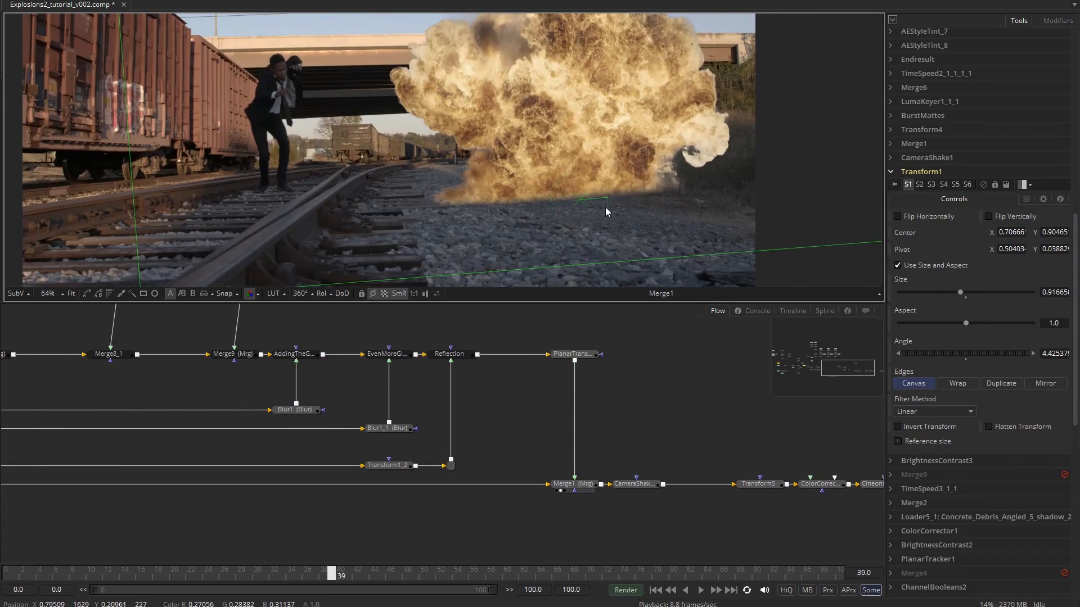
# View the Ground_Burst_4A_Beauty, Concrete_Debris_Angled_5_shadow, Dust_Front_6_0794_4K and Dust_at_Camera_10_0828_2K loaders one after another.
pyautogui.moveTo(839, 367); pyautogui.dragTo(789, 354)
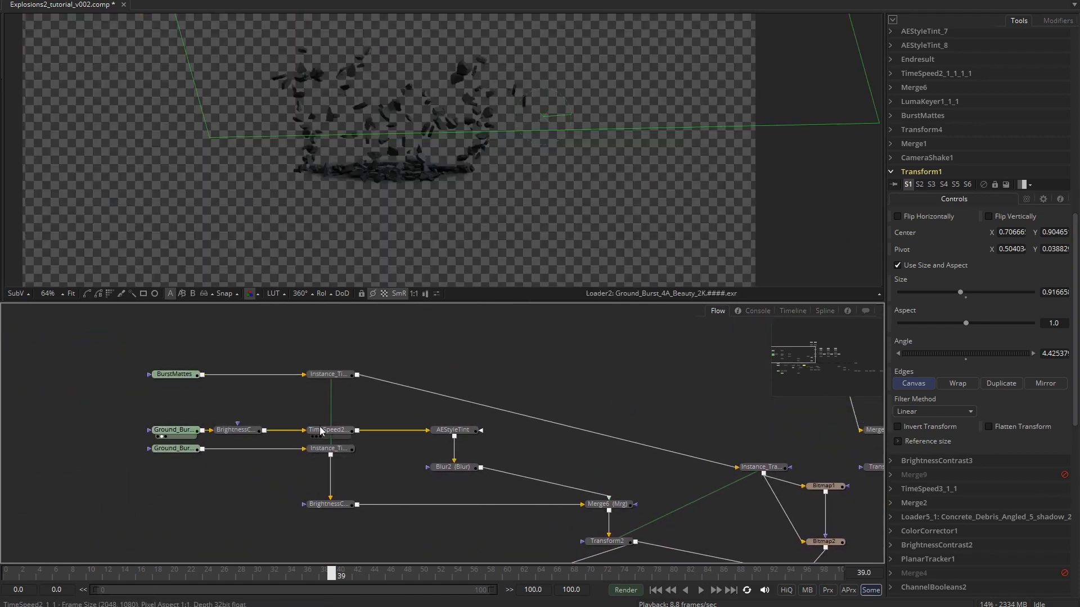
pyautogui.moveTo(356, 385); pyautogui.dragTo(473, 183)
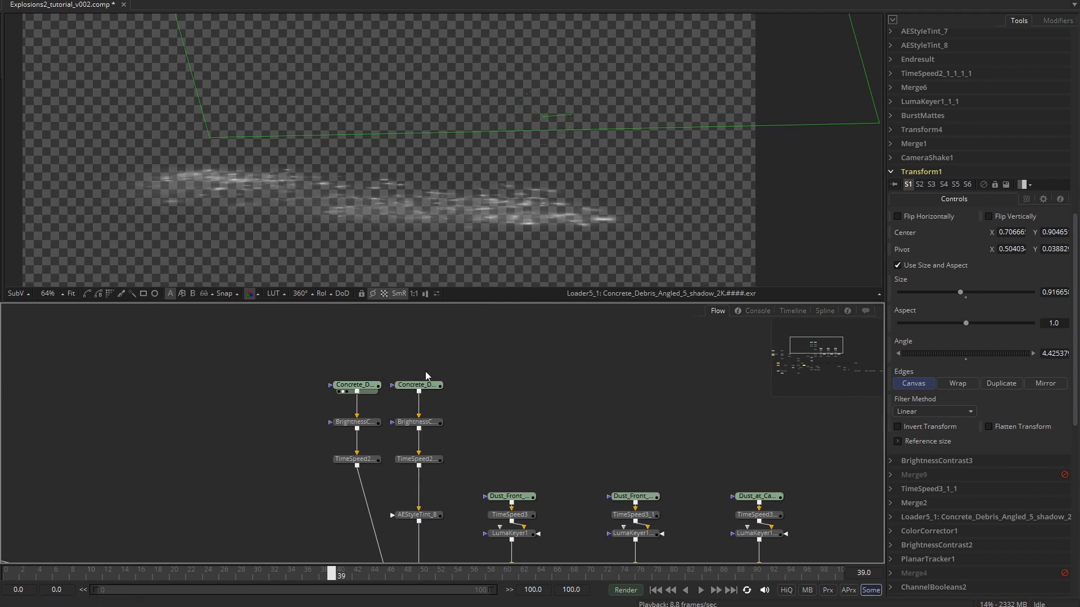
pyautogui.moveTo(432, 385); pyautogui.dragTo(506, 225)
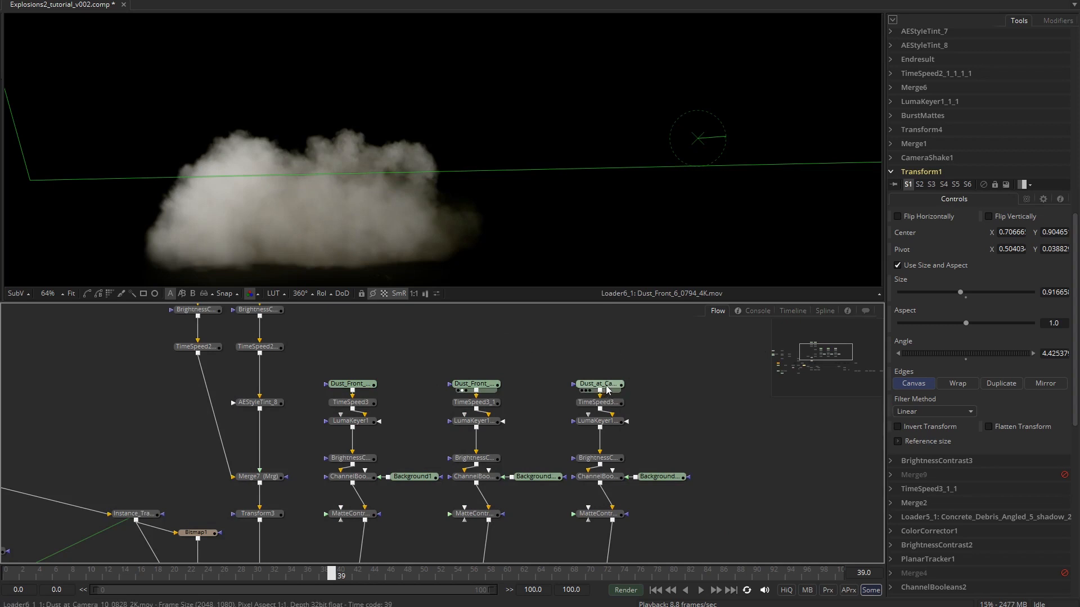
pyautogui.moveTo(607, 389); pyautogui.dragTo(634, 271)
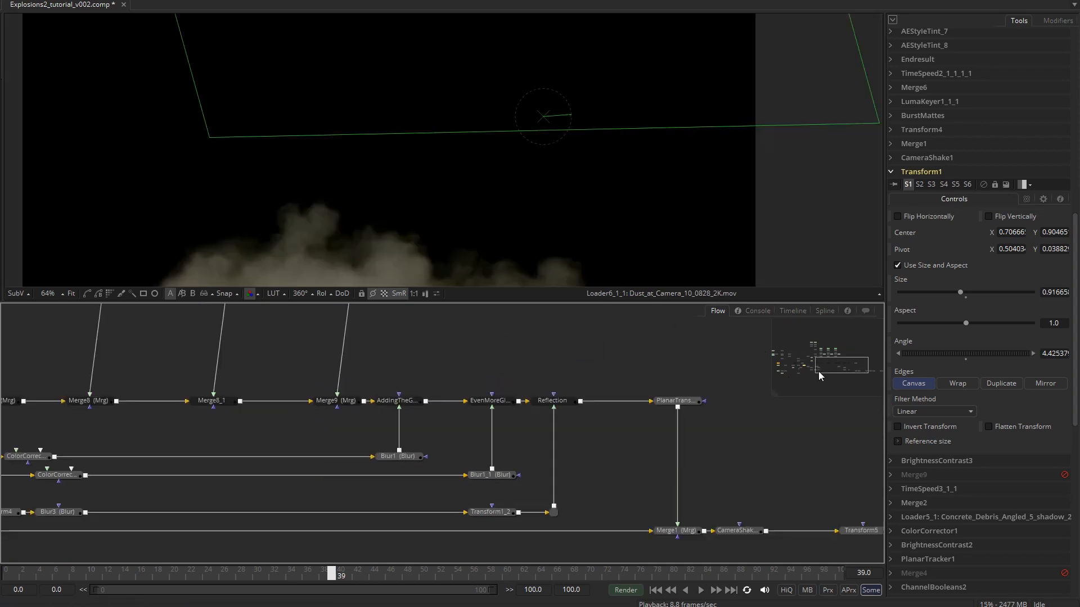
# Return to the Merge1 composite and inspect the explosion against the bridge and gravel at frame 39.
pyautogui.moveTo(818, 371)
pyautogui.mouseDown()
pyautogui.moveTo(839, 364)
pyautogui.moveTo(815, 371)
pyautogui.moveTo(829, 366)
pyautogui.mouseUp()
pyautogui.moveTo(704, 504); pyautogui.dragTo(686, 214)
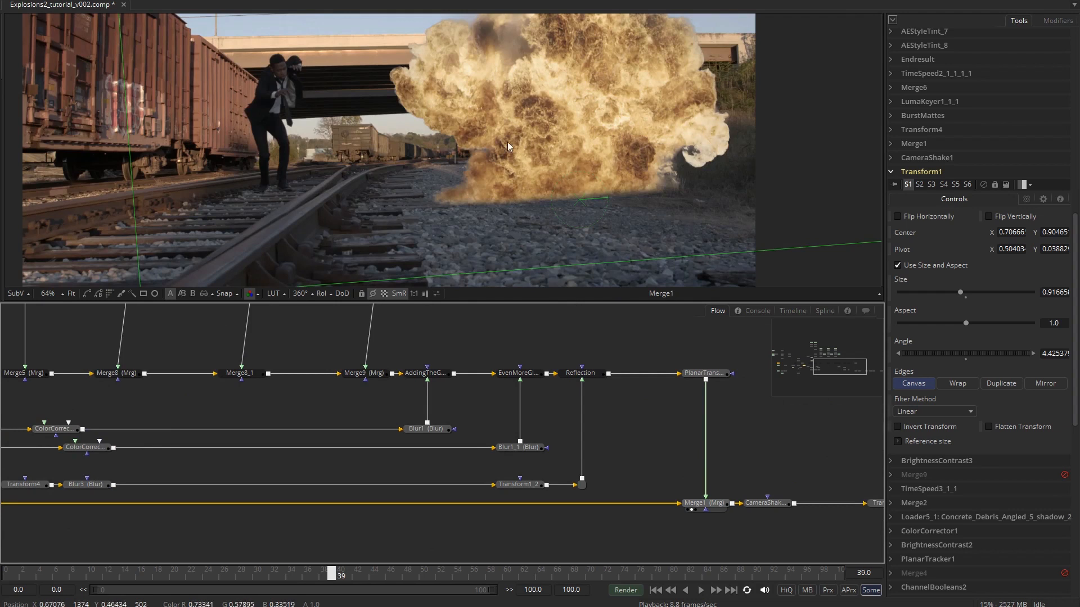
pyautogui.moveTo(540, 216); pyautogui.dragTo(673, 219)
# View the Ground_Burst_4A_Beauty_2K loader and show its file settings.
pyautogui.moveTo(835, 366); pyautogui.dragTo(785, 355)
pyautogui.click(246, 425)
pyautogui.press('1')
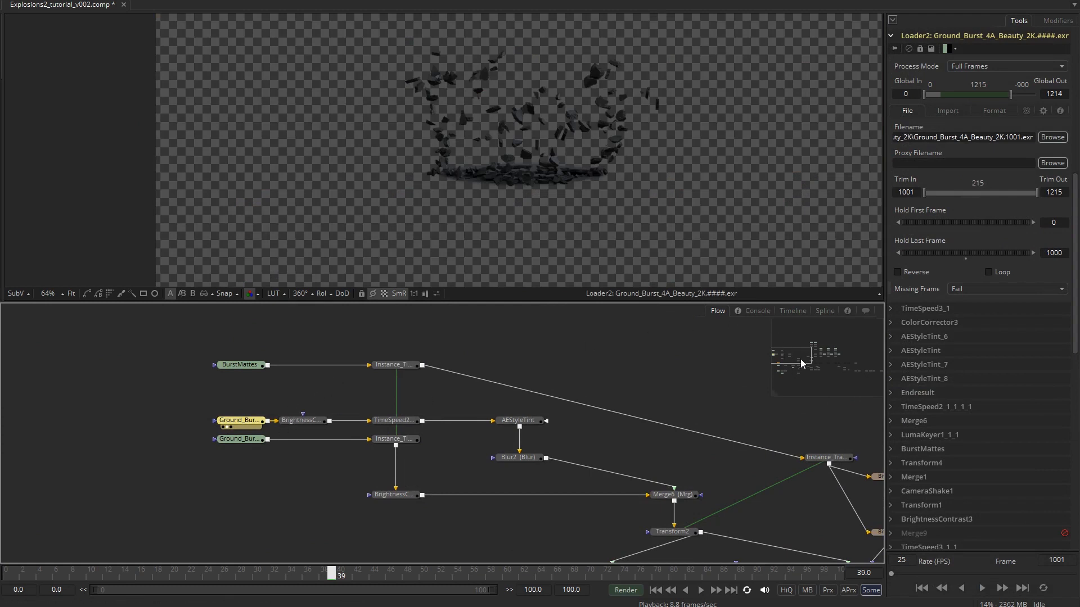
# Enable the Merge4 node so the ground burst debris is layered over the fire, and view Merge1.
pyautogui.click(557, 476)
pyautogui.moveTo(794, 363); pyautogui.dragTo(849, 367)
pyautogui.hotkey('ctrl', 'p')
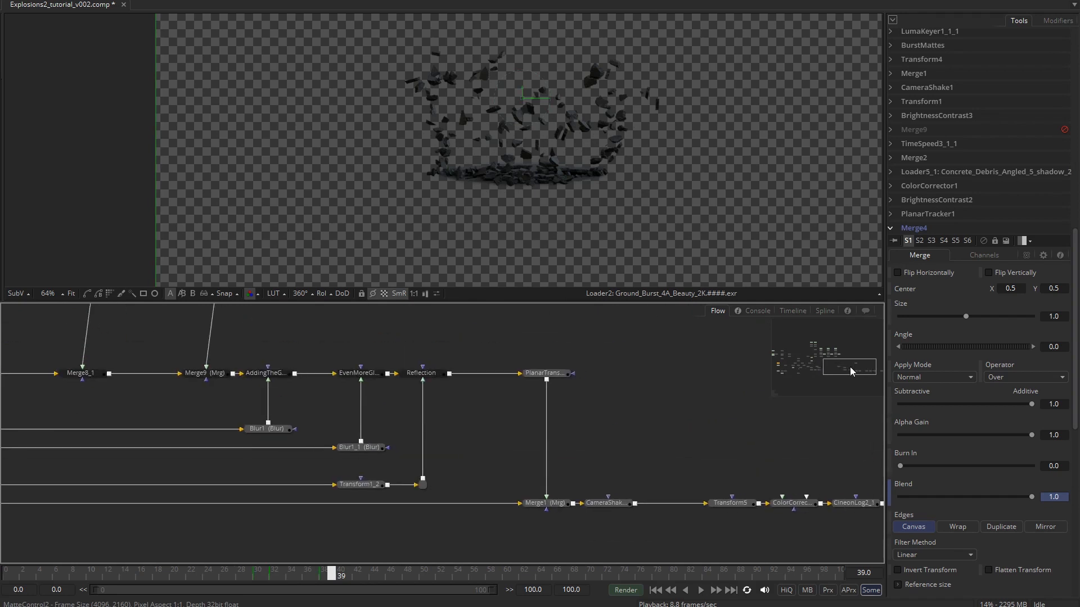
pyautogui.moveTo(561, 504); pyautogui.dragTo(609, 244)
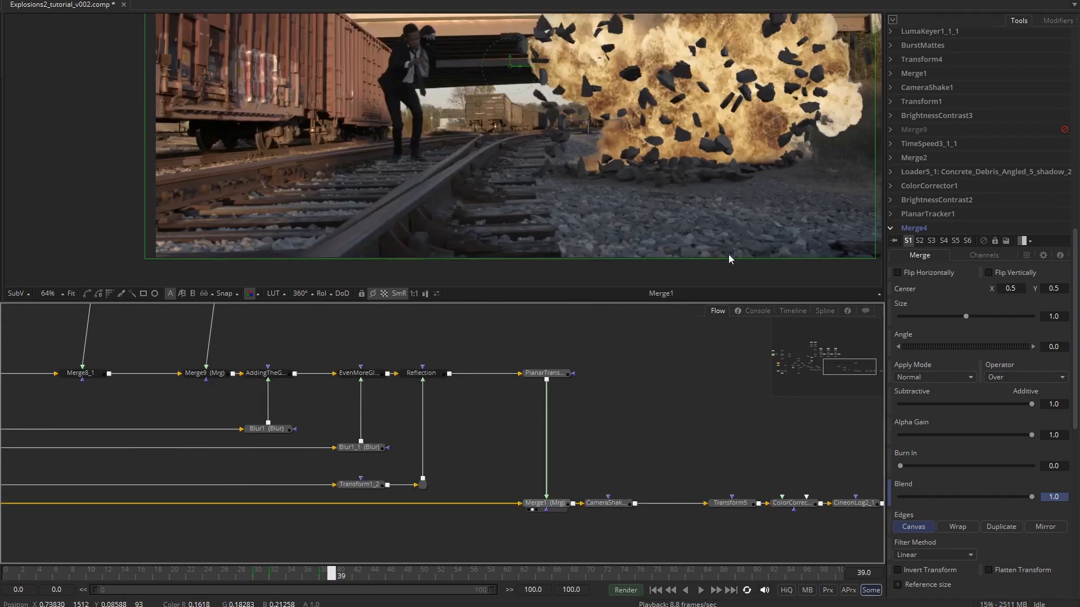
# View the BurstMattes loader and show its OpenEXR channel assignments.
pyautogui.moveTo(786, 352); pyautogui.dragTo(791, 357)
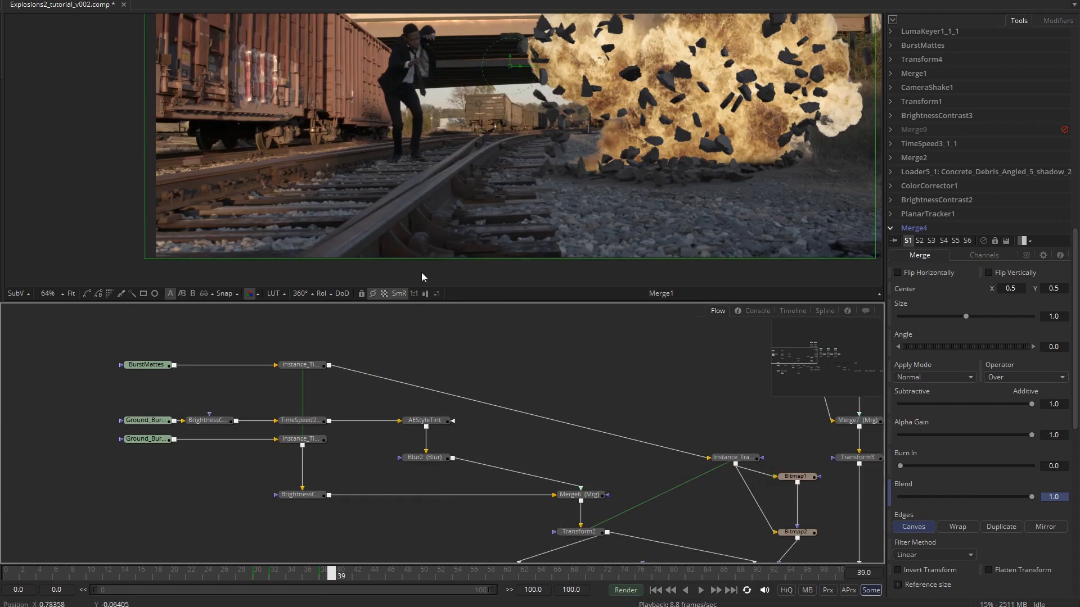
pyautogui.click(132, 373)
pyautogui.moveTo(136, 372)
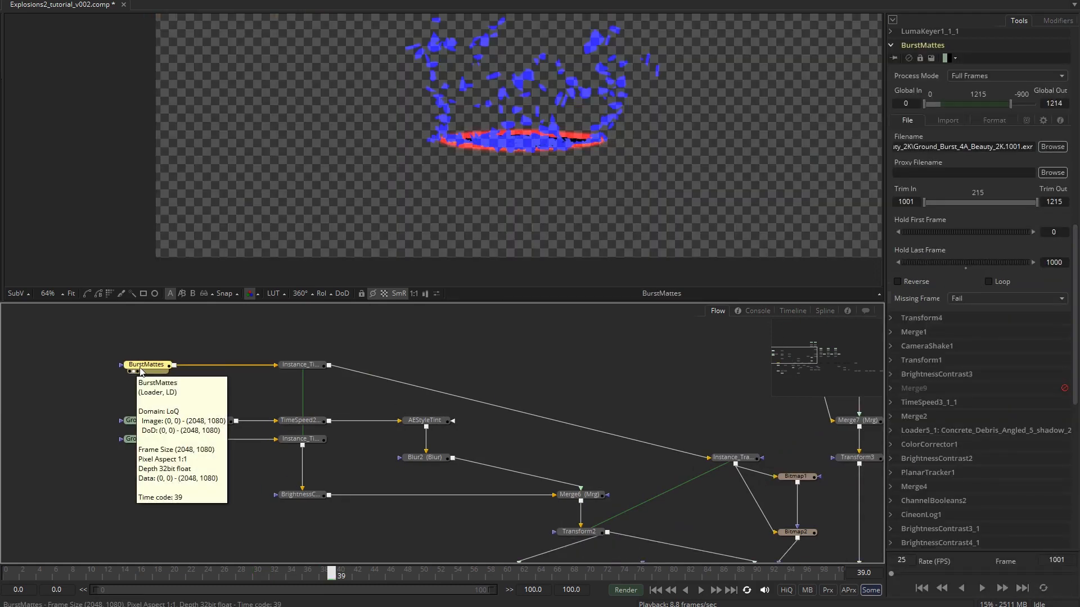
pyautogui.click(955, 119)
pyautogui.click(993, 120)
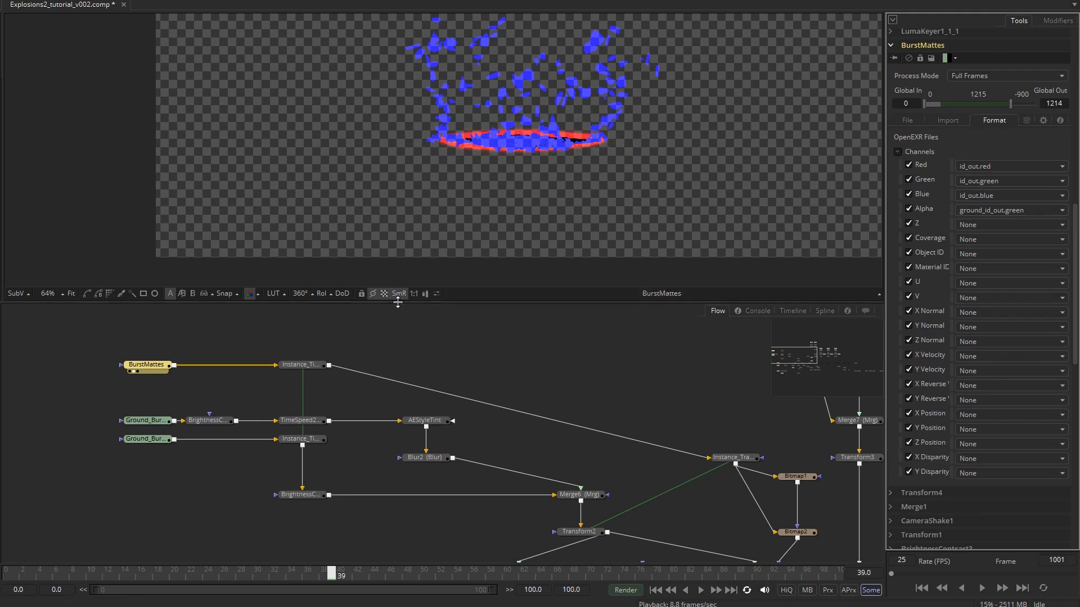
pyautogui.click(158, 367)
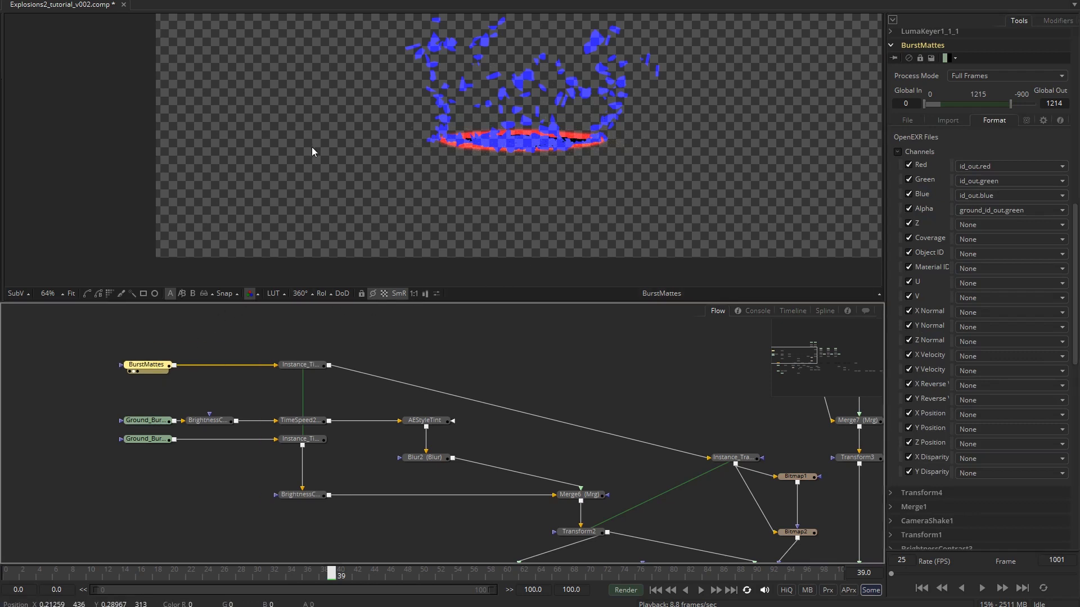
# Isolate the red channel and the green channel of BurstMattes in the viewer and examine the fine green particles up close.
pyautogui.click(325, 178)
pyautogui.press('r')
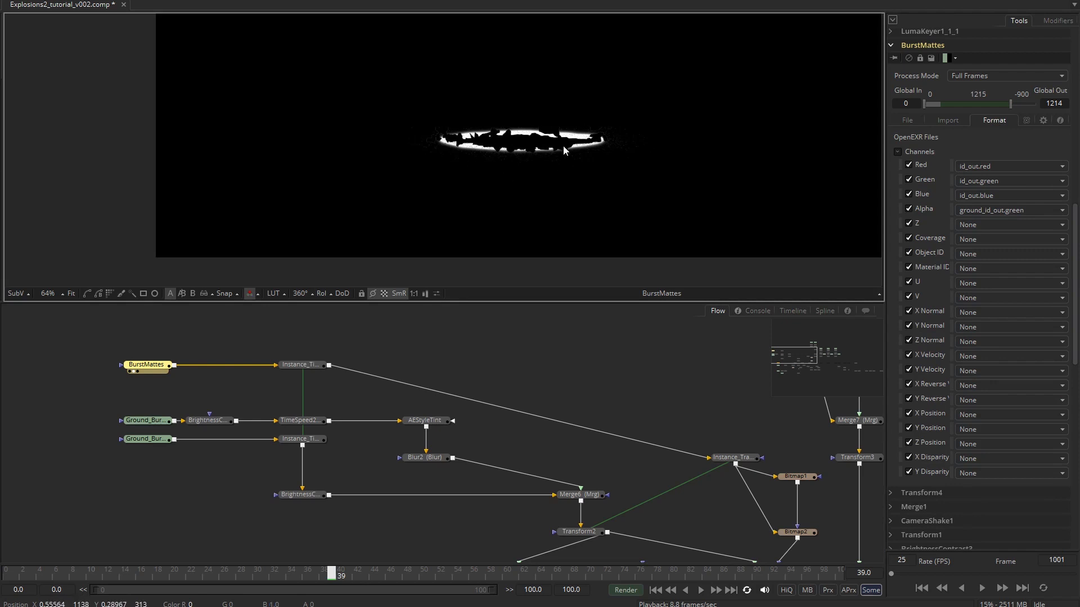
pyautogui.press('g')
pyautogui.scroll(2, 528, 138)
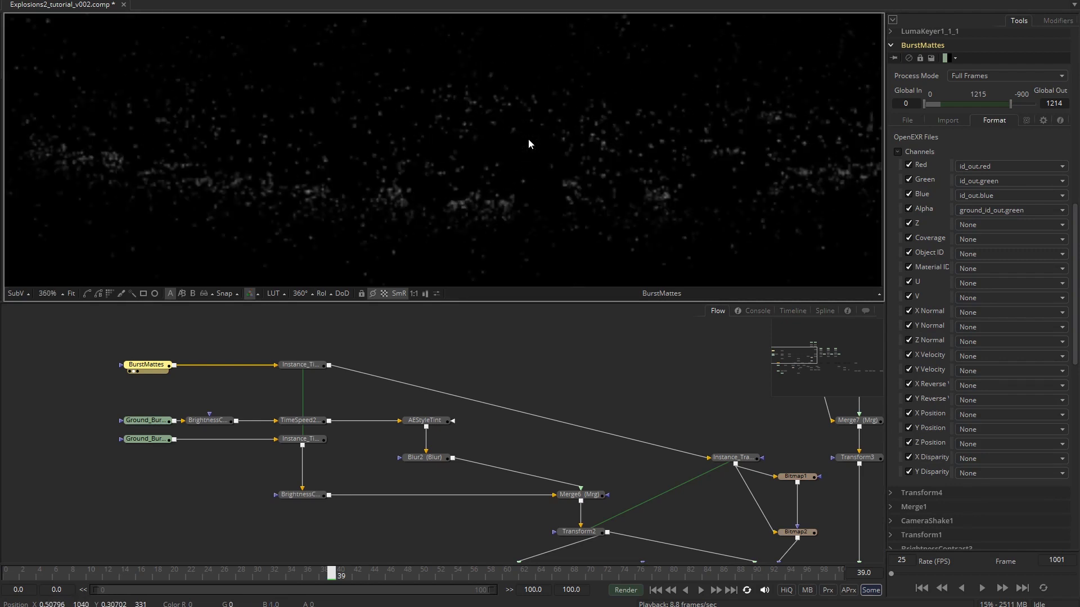
pyautogui.scroll(-3, 528, 139)
# Examine the blue chunk matte and the alpha ground matte of BurstMattes, recheck green and alpha, and return to full color.
pyautogui.press('b')
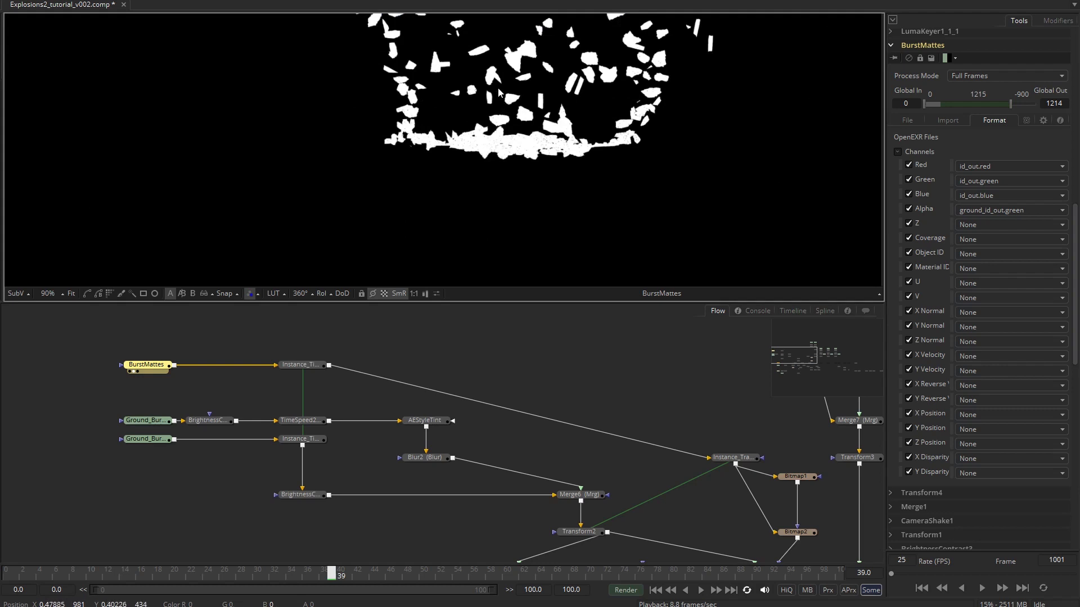
pyautogui.scroll(1, 498, 89)
pyautogui.scroll(-1, 497, 88)
pyautogui.moveTo(497, 98); pyautogui.dragTo(499, 128)
pyautogui.press('a')
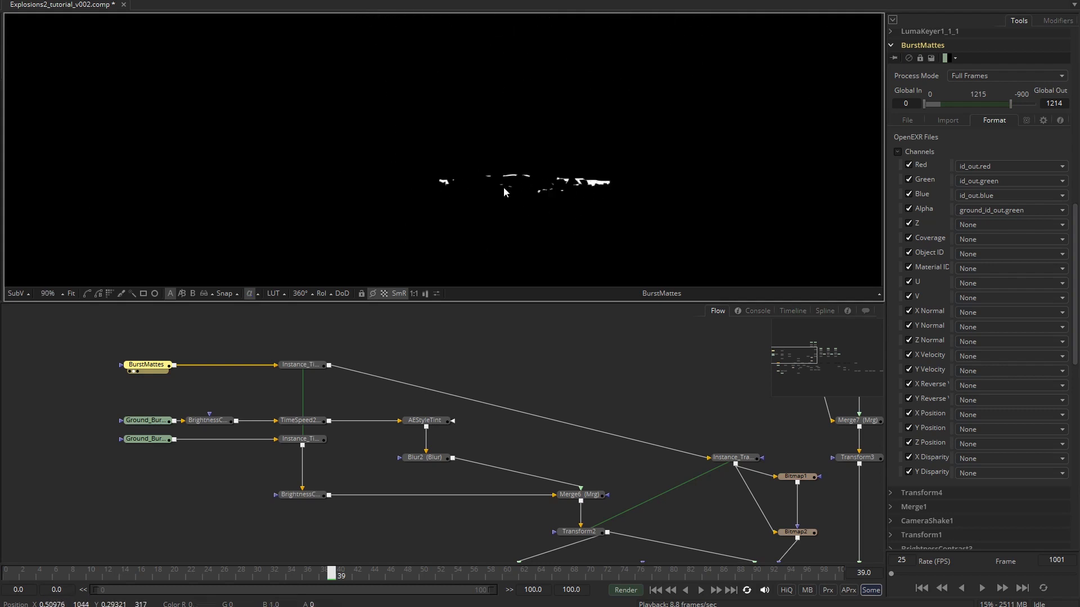
pyautogui.press('c')
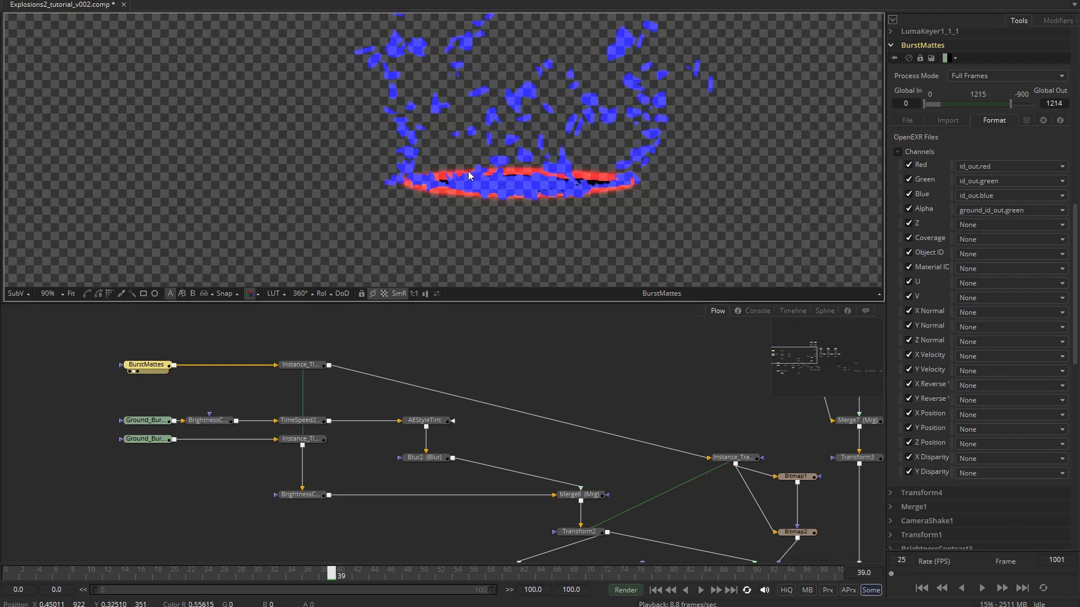
pyautogui.press('g')
pyautogui.press('a')
pyautogui.press('c')
# View the Merge3 debris layer fitted and up close, and view the Merge2 output.
pyautogui.moveTo(819, 359); pyautogui.dragTo(801, 363)
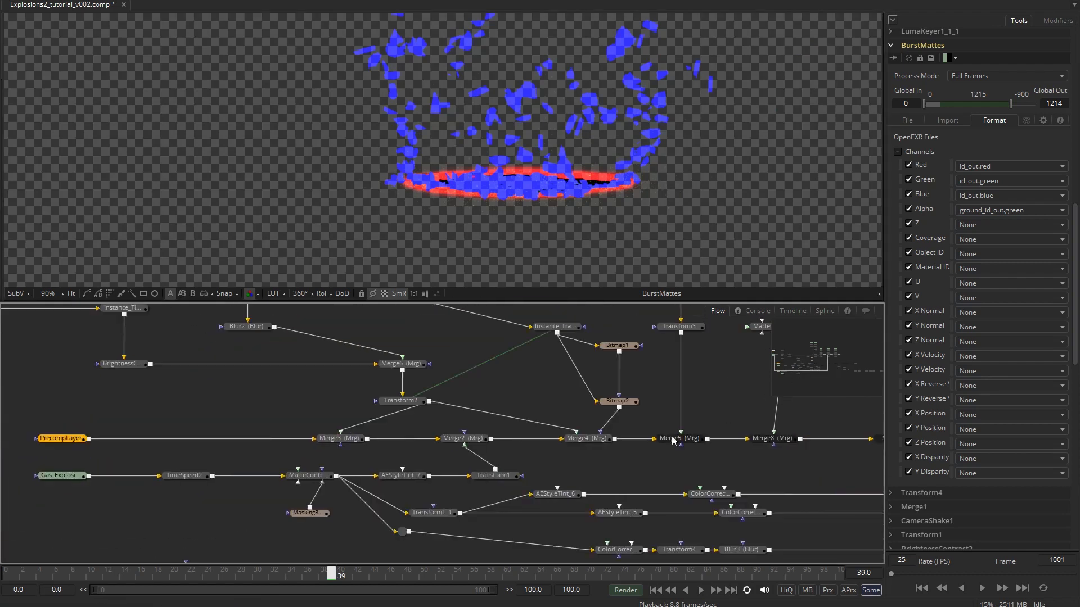
pyautogui.press('2')
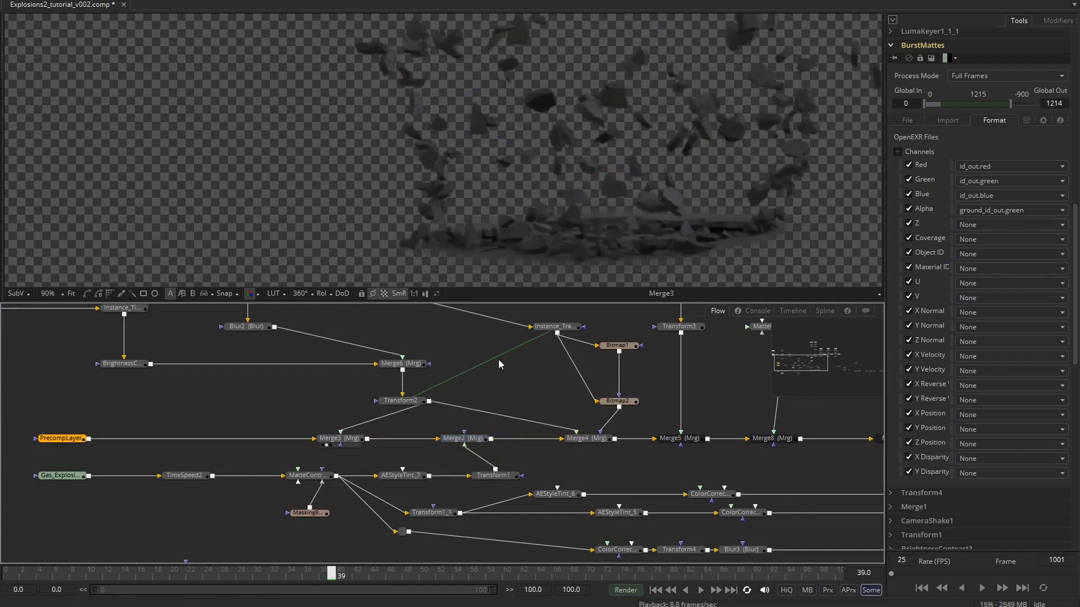
pyautogui.click(71, 294)
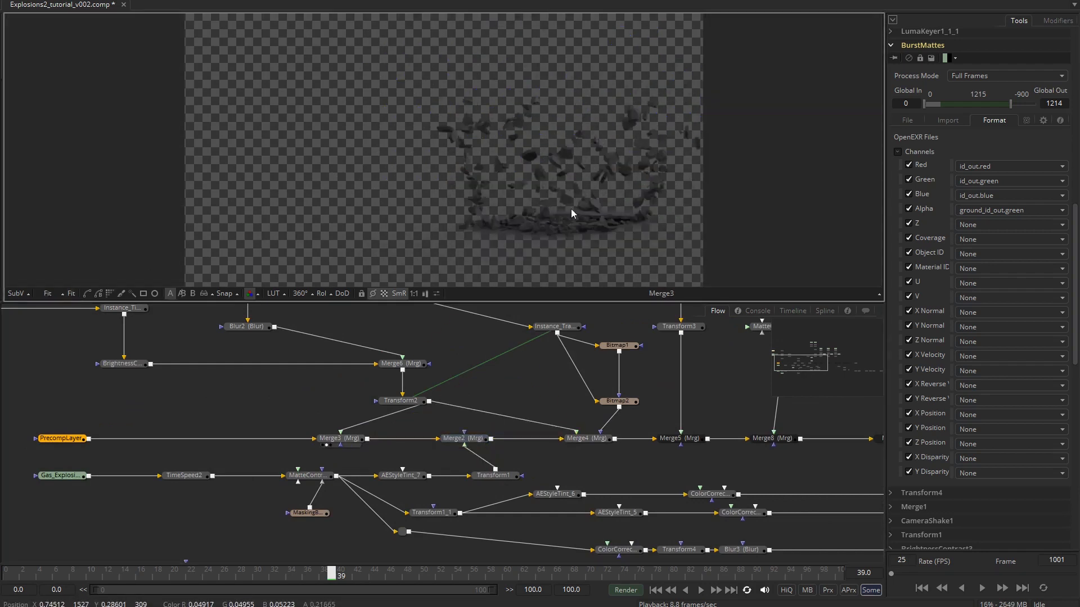
pyautogui.scroll(2, 571, 210)
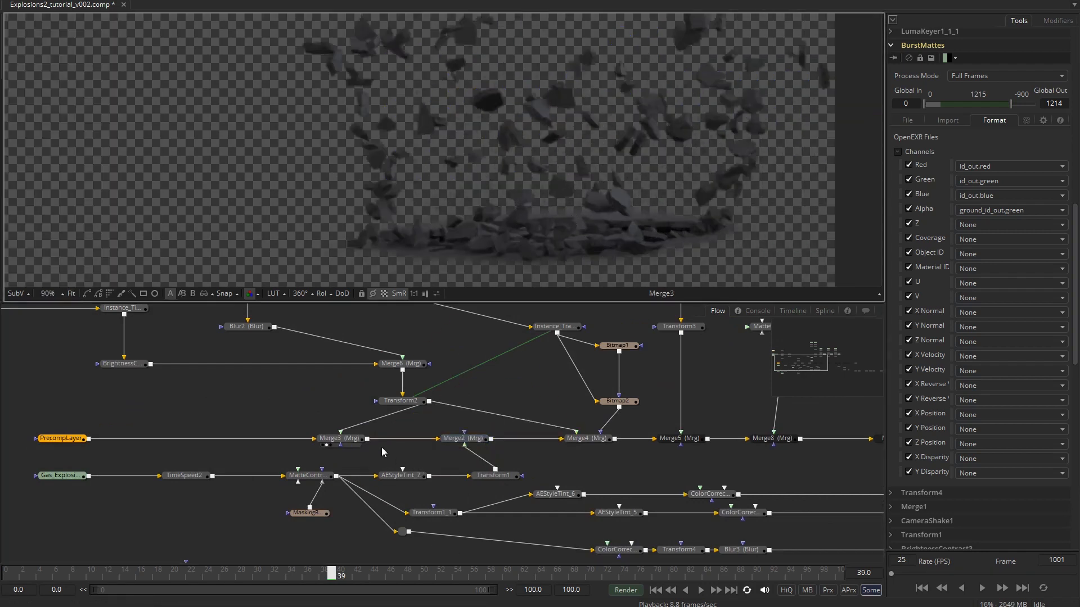
pyautogui.moveTo(458, 438); pyautogui.dragTo(529, 141)
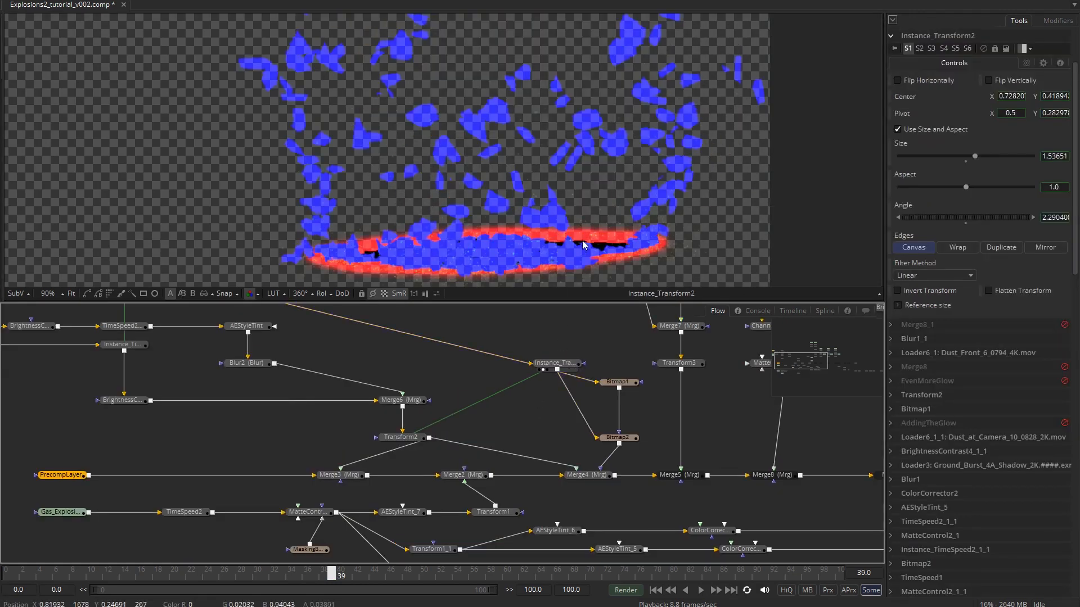
# Select Instance_Transform2 to inspect the transformed burst mattes, and view the Bitmap1 and Bitmap2 masks.
pyautogui.click(570, 364)
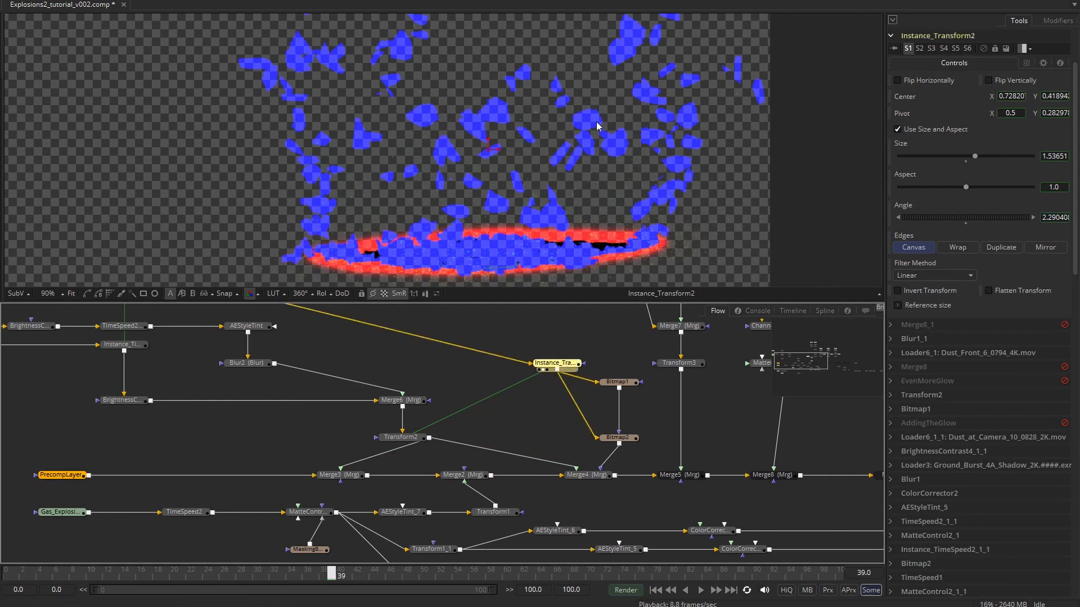
pyautogui.moveTo(620, 387); pyautogui.dragTo(591, 247)
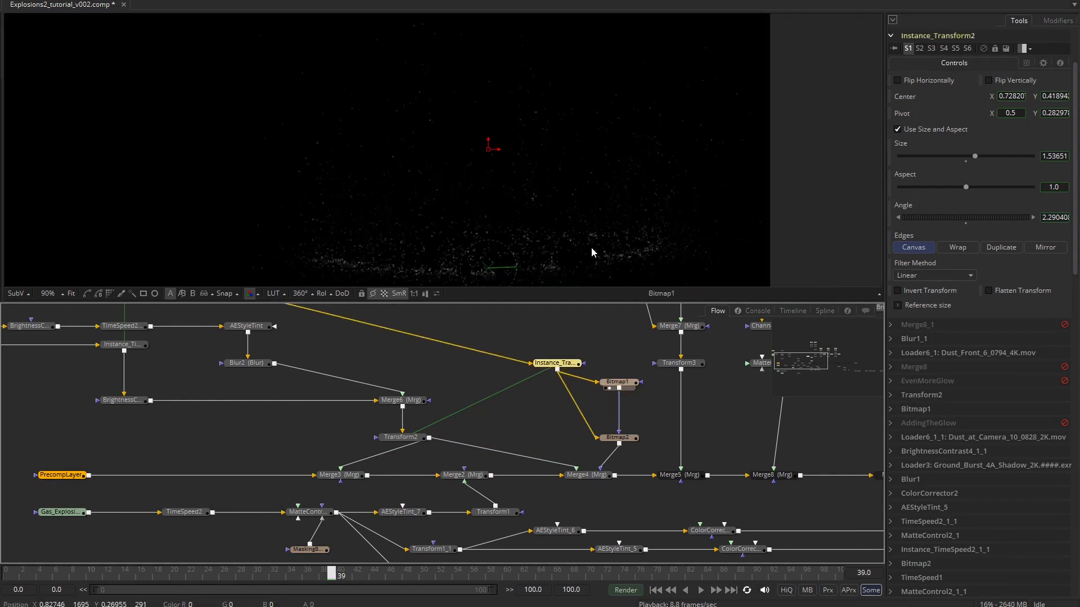
pyautogui.click(618, 437)
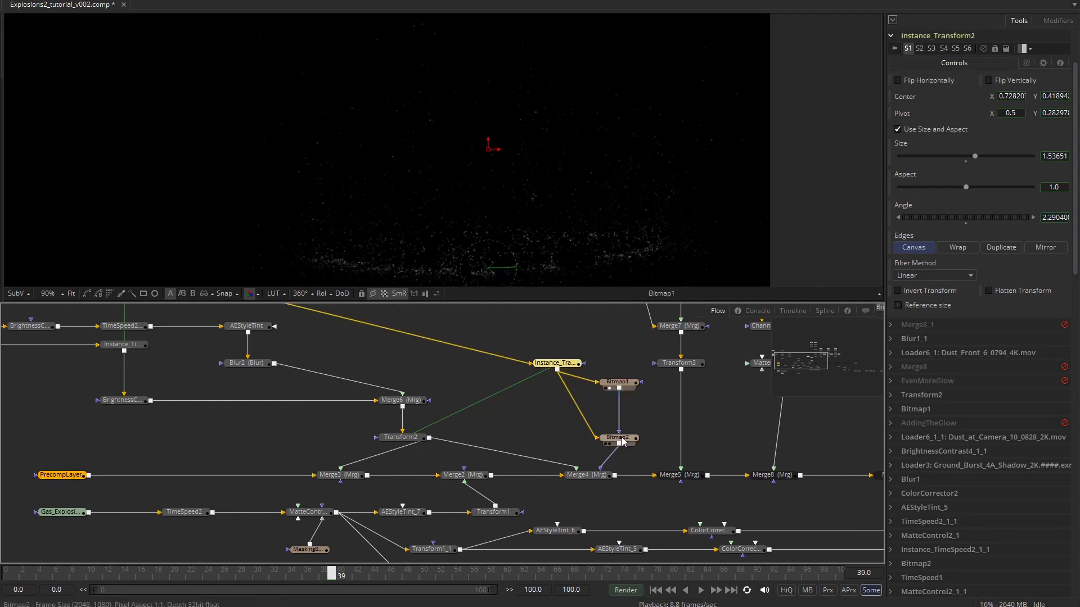
# View the Merge4 output fitted in the viewer and show its merge settings.
pyautogui.click(586, 474)
pyautogui.moveTo(586, 475); pyautogui.dragTo(645, 275)
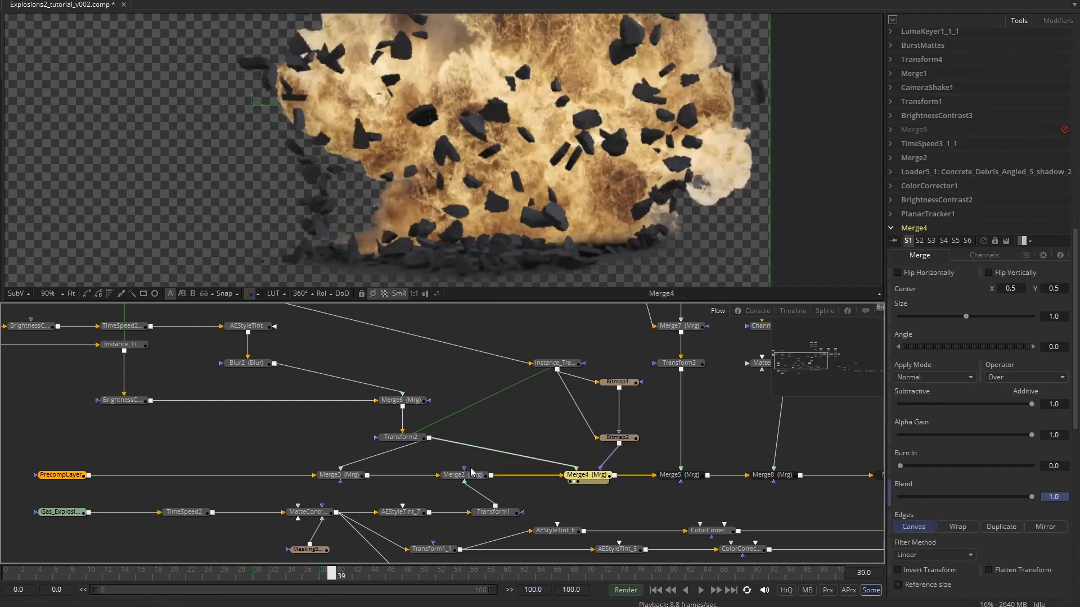
pyautogui.click(70, 293)
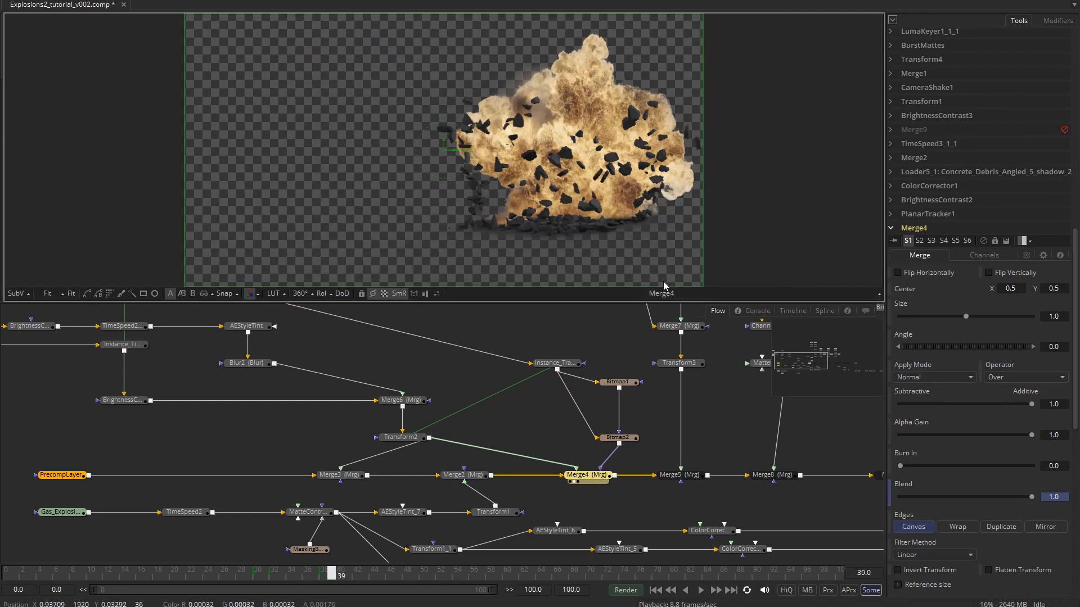
# Open the settings of Bitmap1 to inspect its green-channel mask, and view the Bitmap2 mask.
pyautogui.click(617, 383)
pyautogui.moveTo(618, 384); pyautogui.dragTo(675, 160)
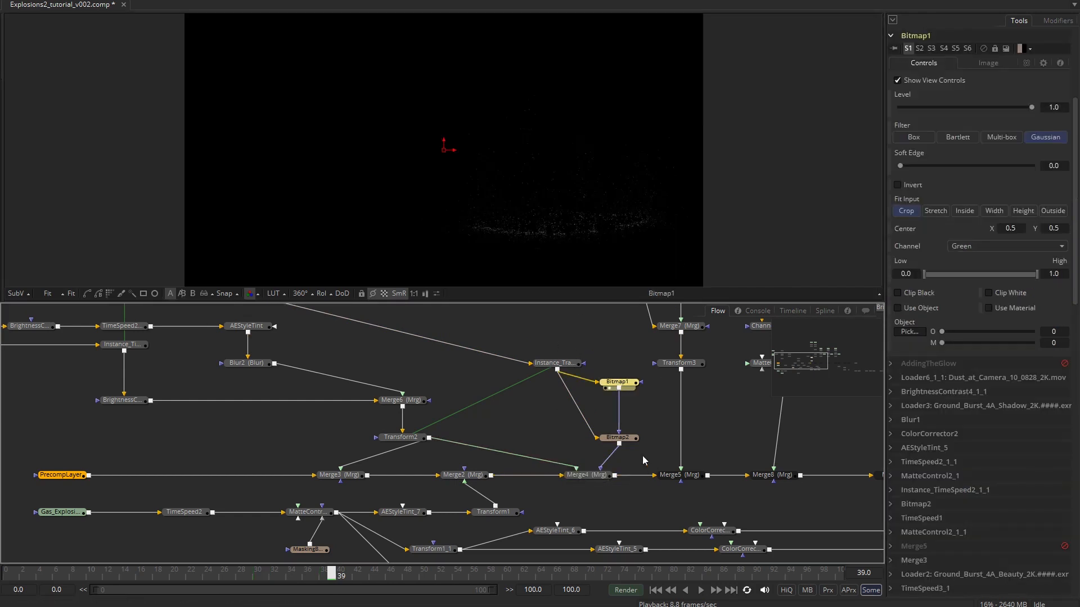
pyautogui.moveTo(625, 441); pyautogui.dragTo(644, 247)
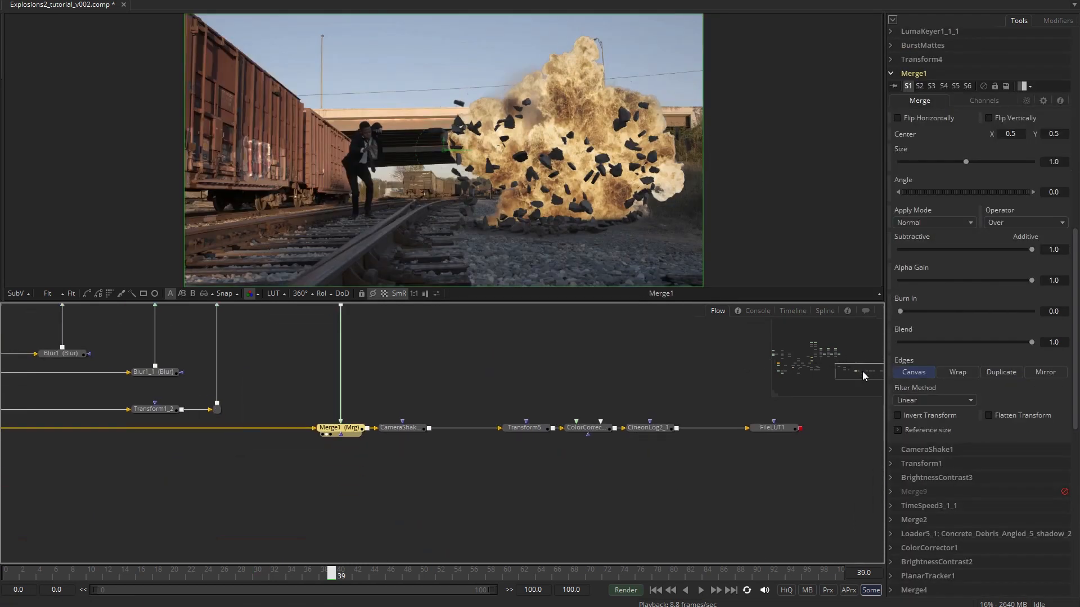
# View the final graded FileLUT1 output and disable the CameraShake1 node.
pyautogui.moveTo(774, 468); pyautogui.dragTo(628, 267)
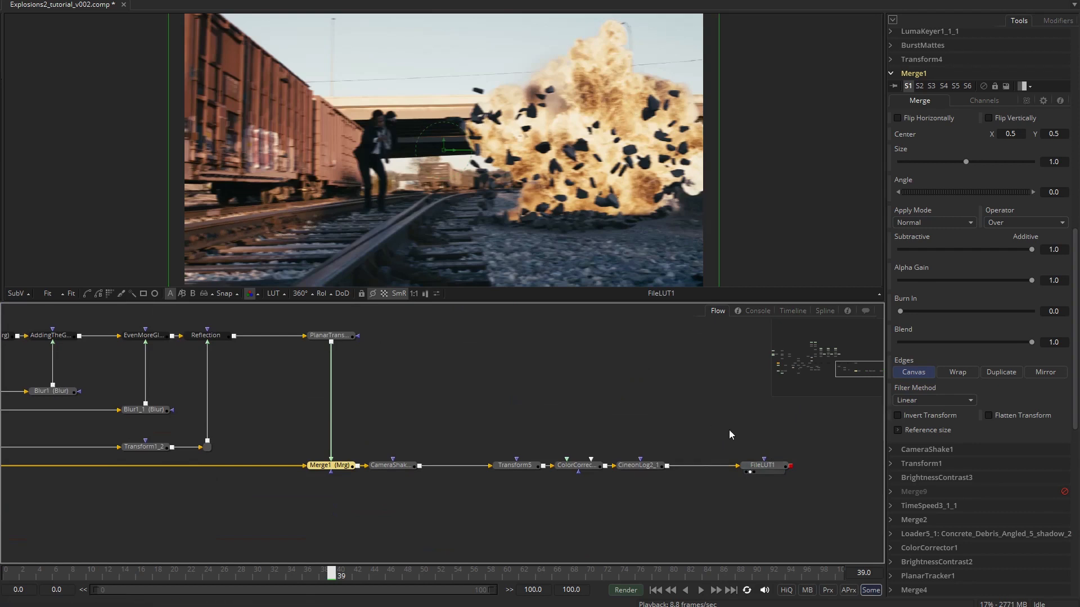
pyautogui.click(413, 465)
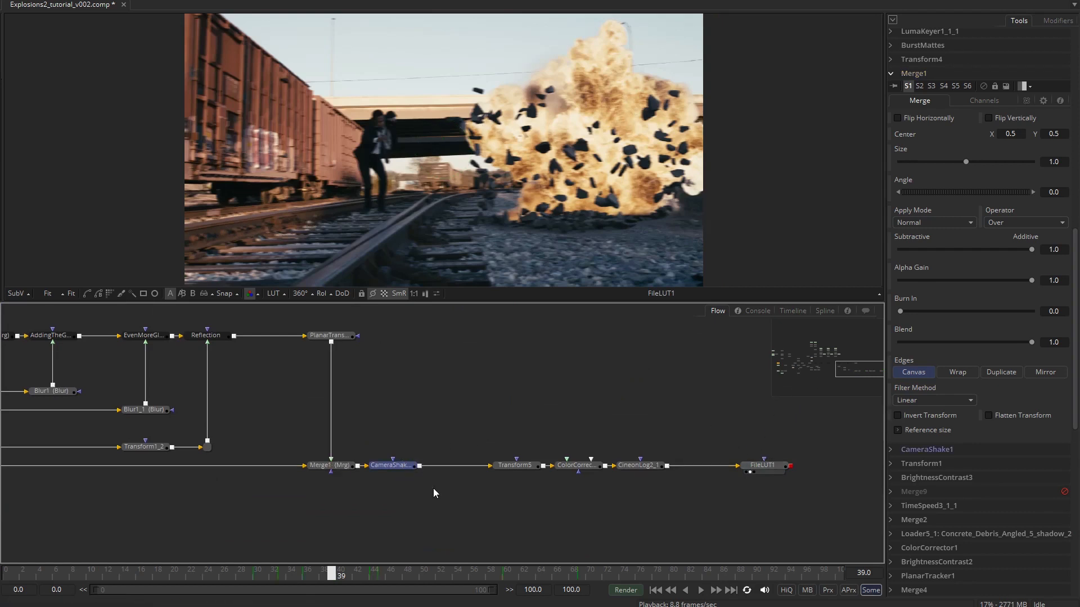
# Play the Ground_Burst_4A_Beauty loader, stop at frame 53, and view the Concrete_Debris_Angled_5_beauty loader.
pyautogui.press('1')
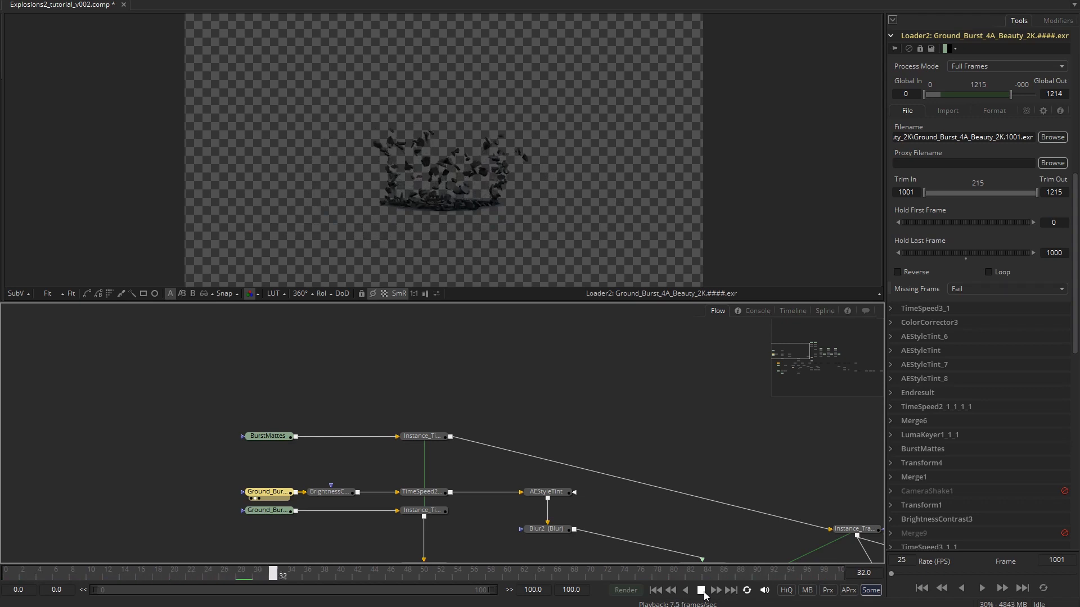
pyautogui.click(701, 590)
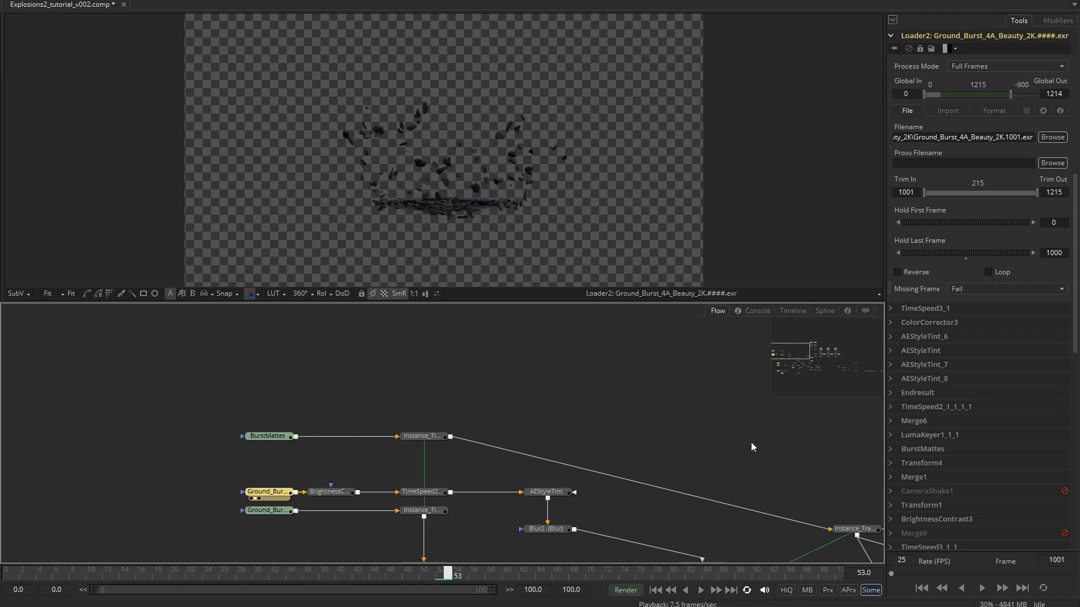
pyautogui.moveTo(799, 357); pyautogui.dragTo(820, 346)
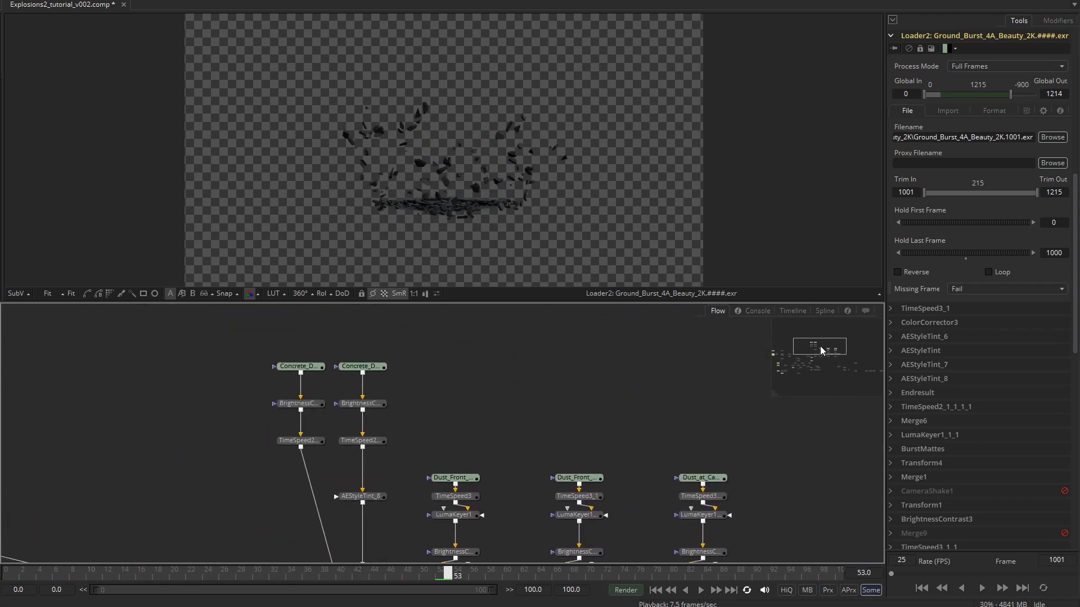
pyautogui.moveTo(298, 367); pyautogui.dragTo(548, 191)
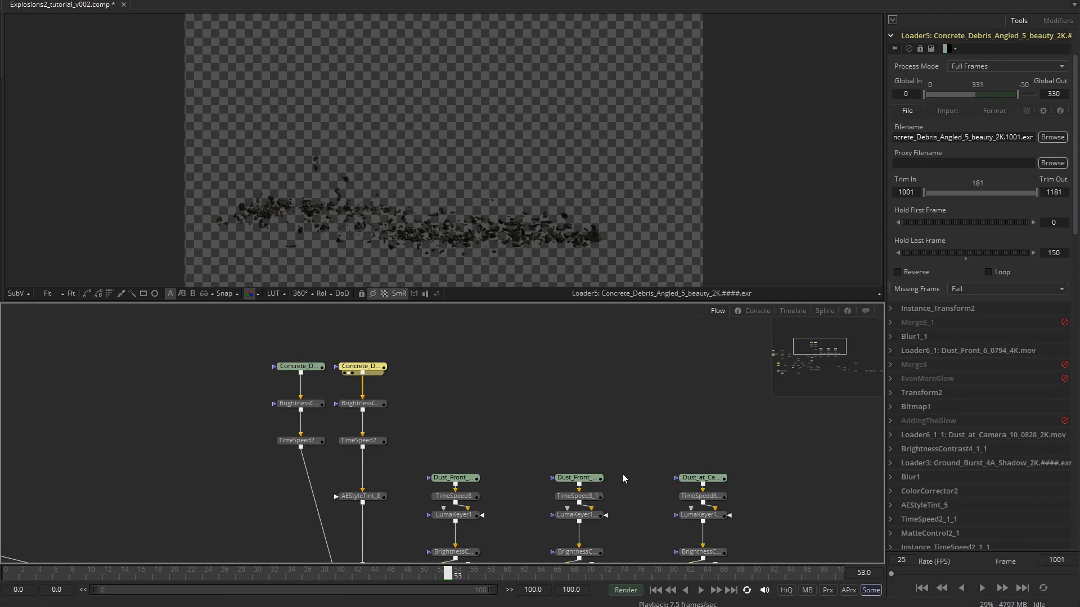
# Play the Concrete_Debris_Angled_5_beauty loader from the start, stop at frame 73, and view the matching shadow loader and its BrightnessContrast node.
pyautogui.click(656, 589)
pyautogui.click(701, 590)
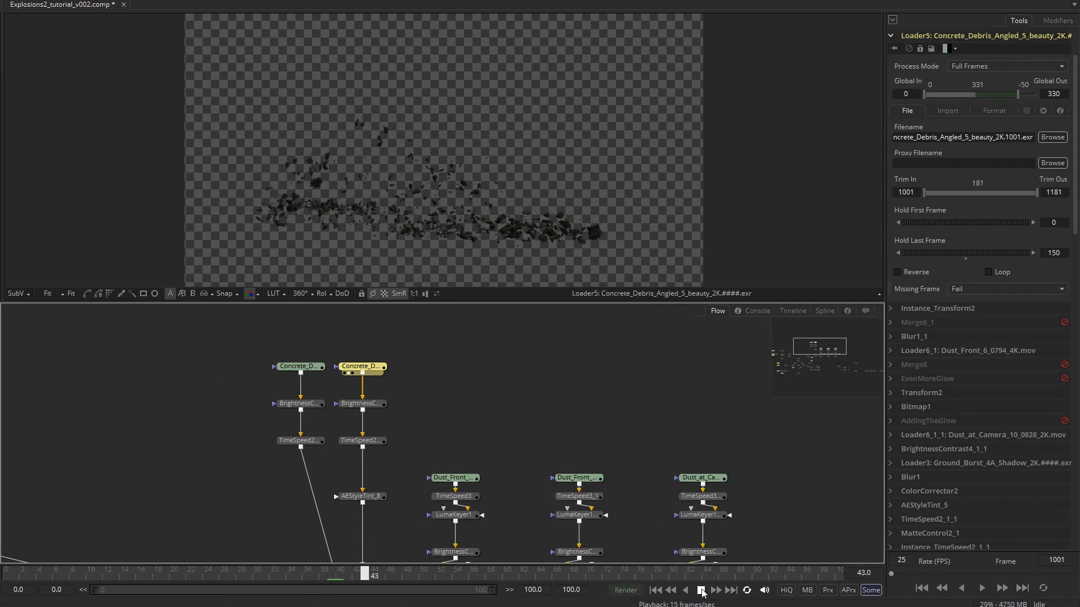
pyautogui.click(700, 590)
pyautogui.moveTo(310, 370); pyautogui.dragTo(344, 260)
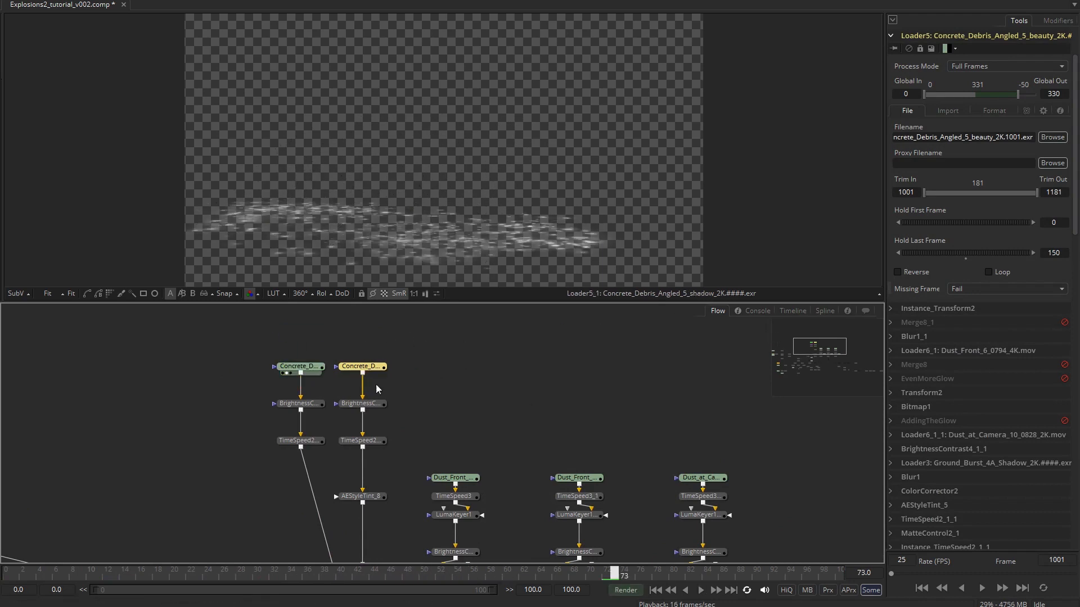
pyautogui.moveTo(307, 404); pyautogui.dragTo(333, 266)
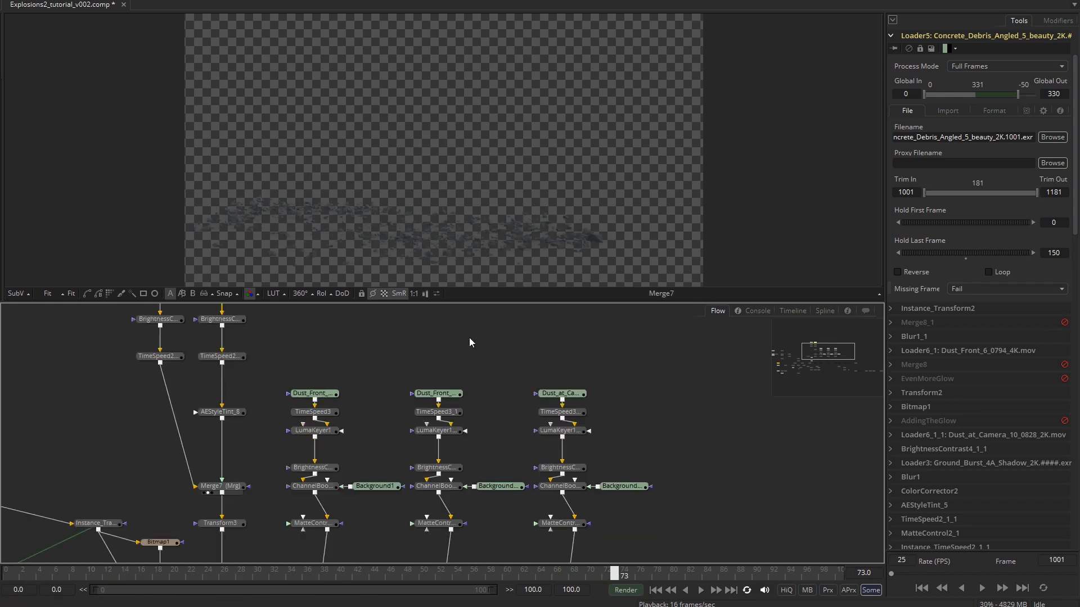
# Compare the AEStyleTint_8 and Merge7 outputs of the concrete debris close up, and fit the Merge7 image in the viewer.
pyautogui.moveTo(448, 203); pyautogui.dragTo(553, 159)
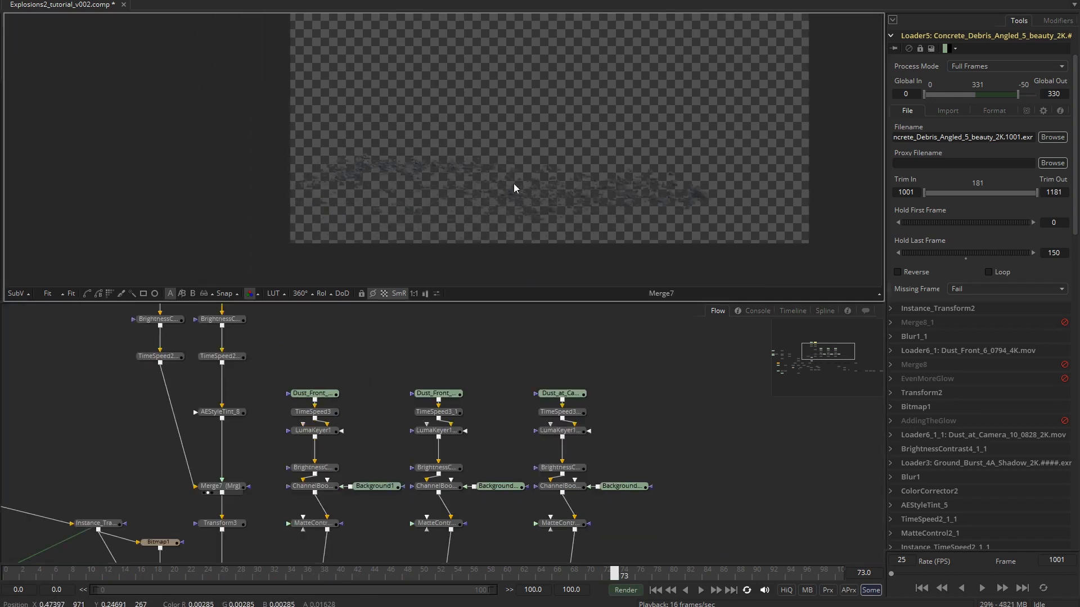
pyautogui.scroll(5, 478, 203)
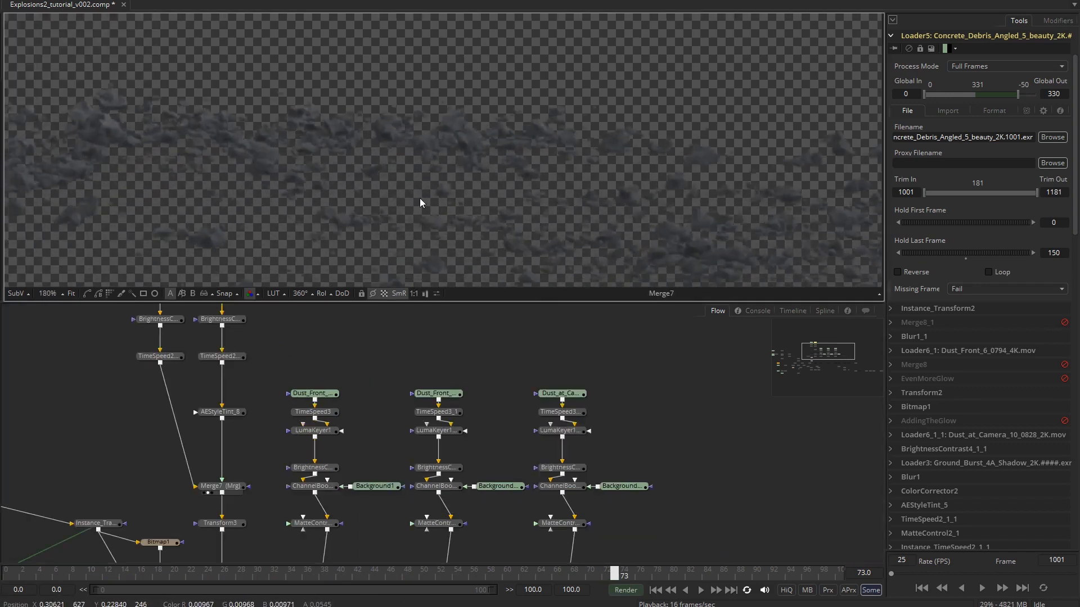
pyautogui.scroll(2, 420, 198)
pyautogui.press('2')
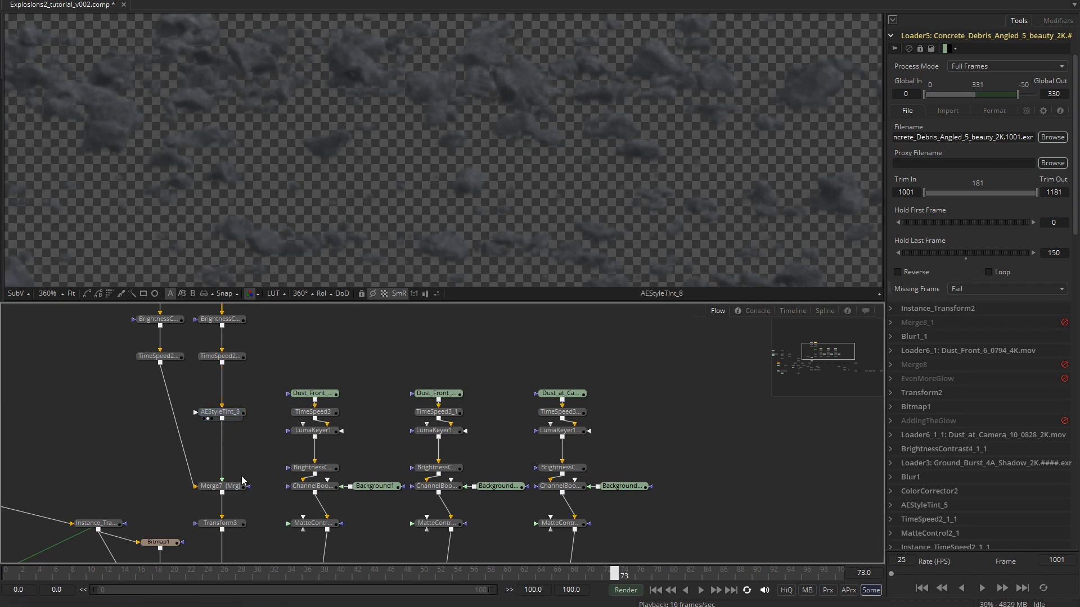
pyautogui.moveTo(239, 486); pyautogui.dragTo(424, 169)
pyautogui.click(72, 293)
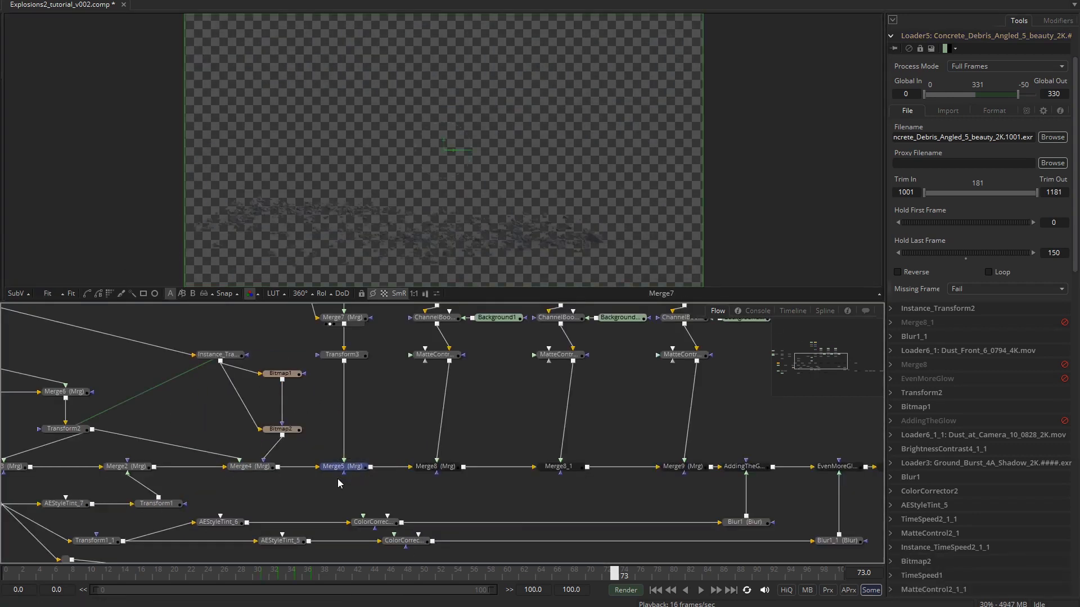
# View the Merge1 composite fitted in the viewer and bring the lower glow branches of the node graph into view.
pyautogui.moveTo(798, 373); pyautogui.dragTo(820, 377)
pyautogui.press('1')
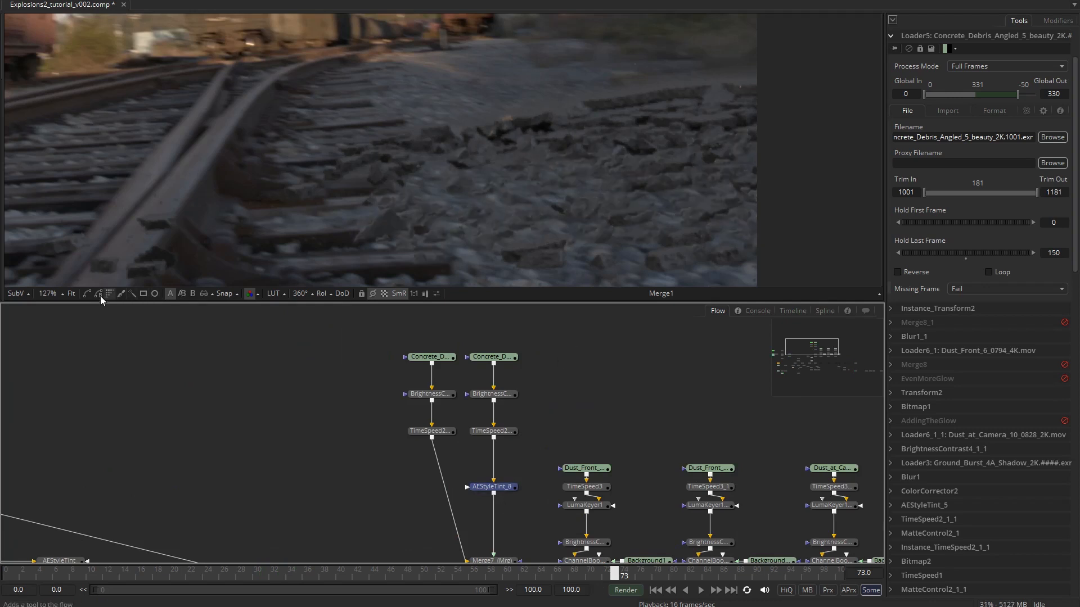
pyautogui.click(71, 293)
pyautogui.click(821, 357)
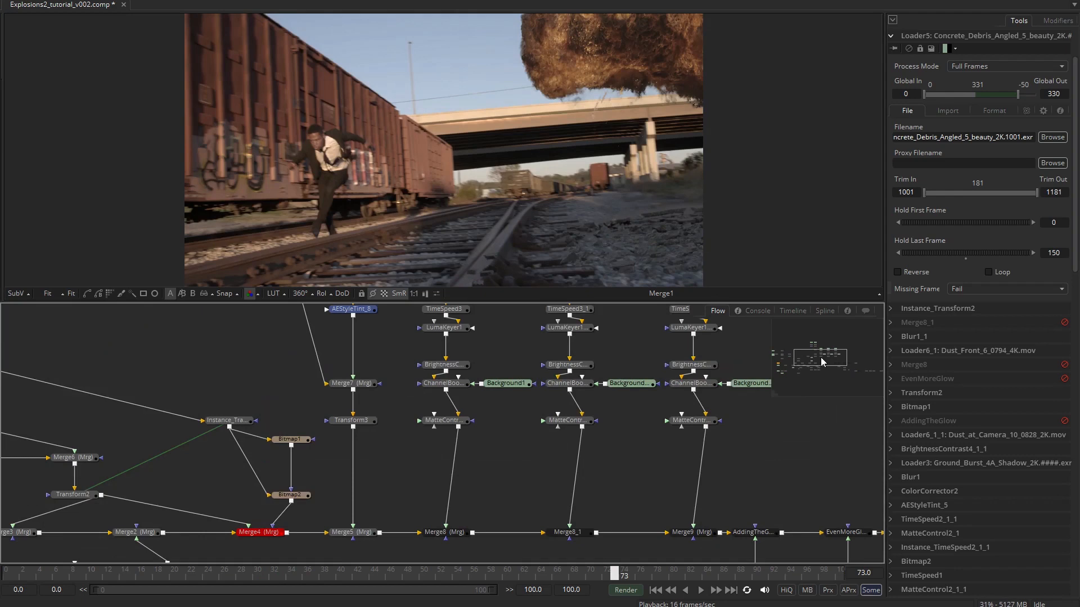
pyautogui.moveTo(821, 357); pyautogui.dragTo(814, 369)
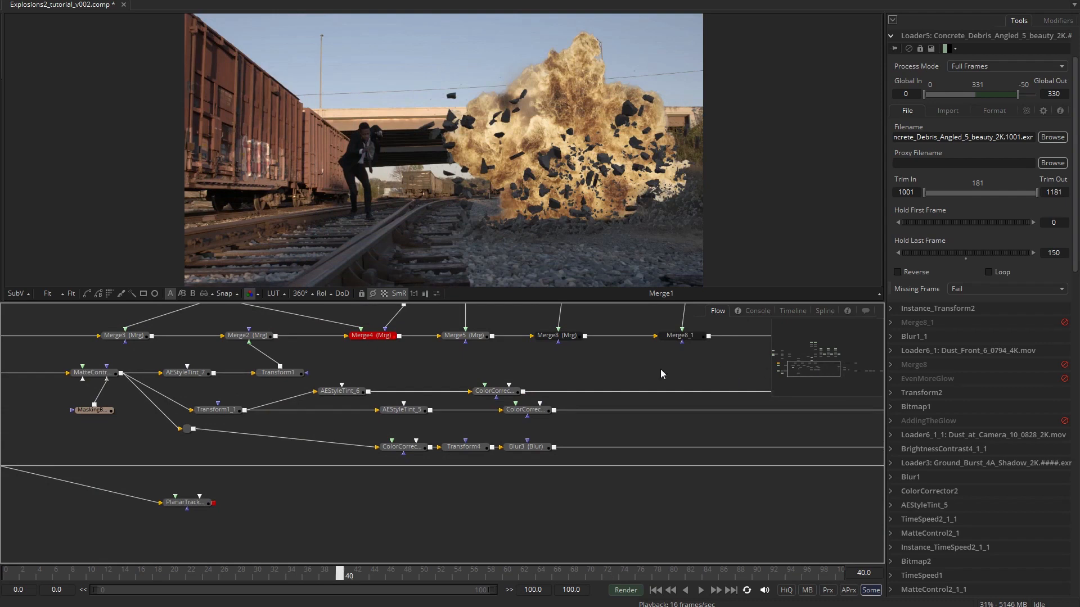
# Show the settings of MatteControl1 and Transform1_1 and view the output of each explosion node.
pyautogui.click(107, 377)
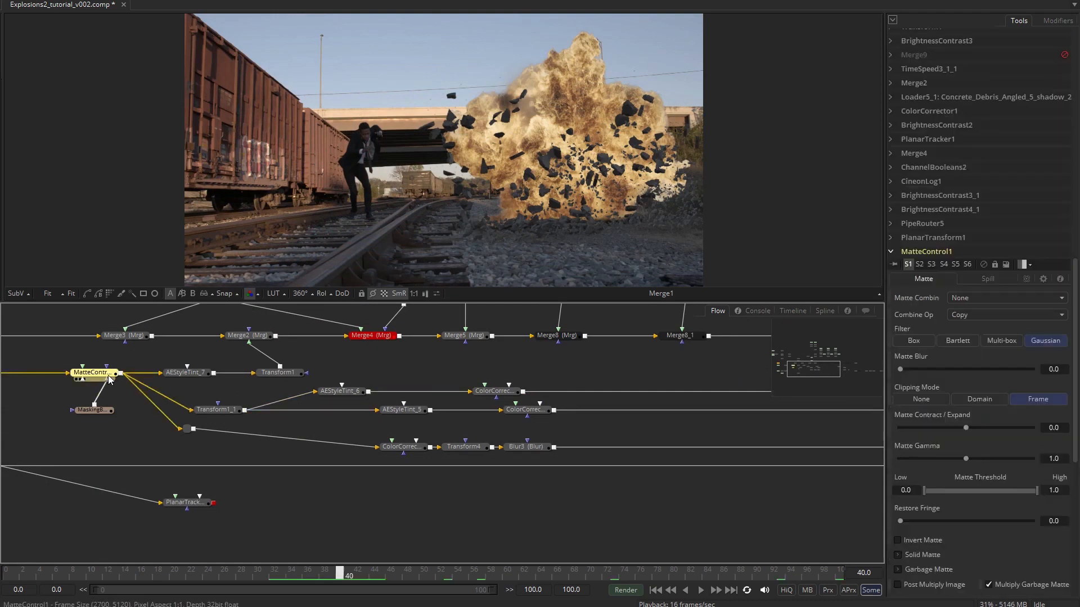
pyautogui.moveTo(108, 382); pyautogui.dragTo(330, 234)
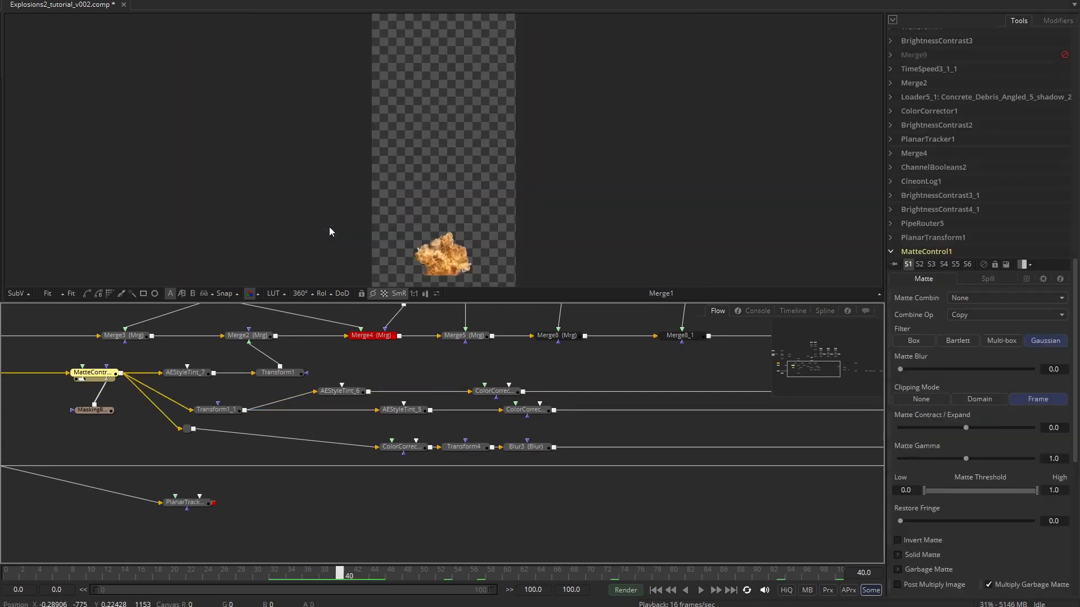
pyautogui.click(220, 410)
pyautogui.press('1')
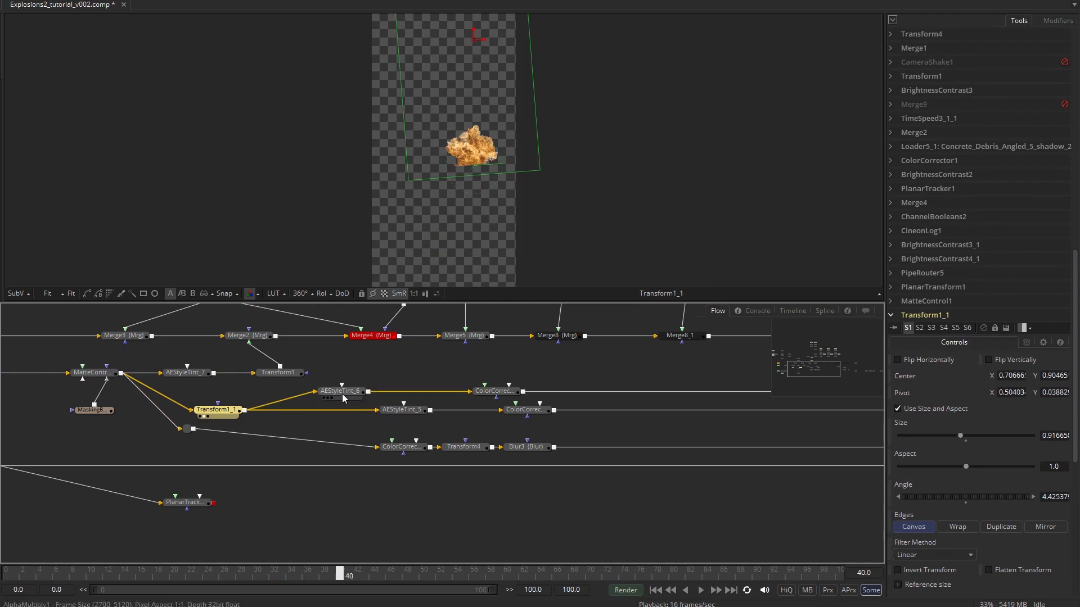
# View the AEStyleTint_6, ColorCorrector1 and Blur1 stages of the first glow branch and show the blur settings.
pyautogui.moveTo(342, 397); pyautogui.dragTo(539, 117)
pyautogui.scroll(3, 479, 169)
pyautogui.moveTo(499, 391); pyautogui.dragTo(572, 134)
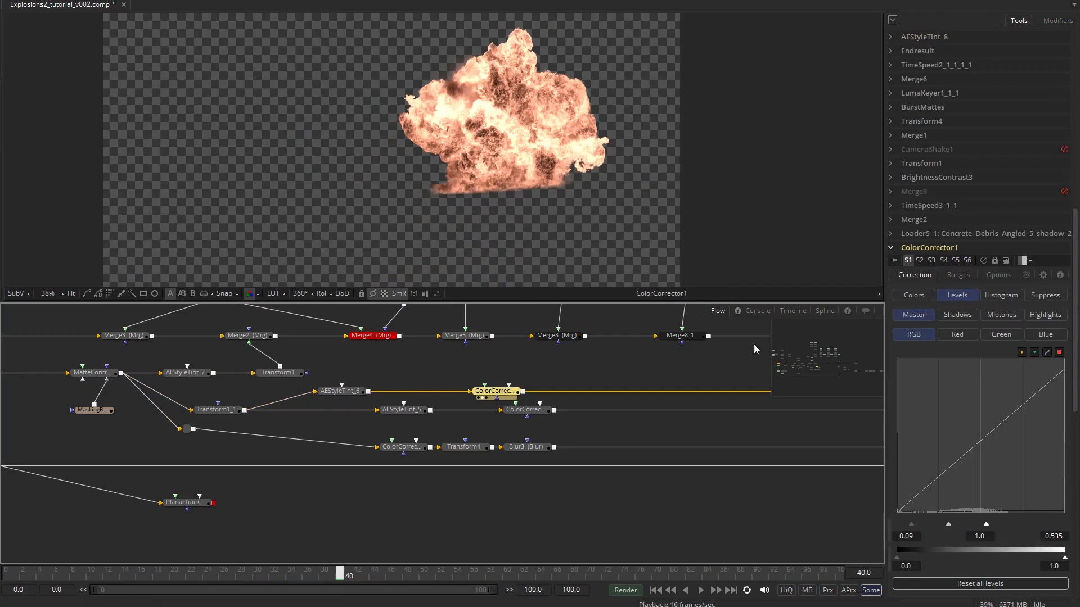
pyautogui.moveTo(818, 372); pyautogui.dragTo(837, 369)
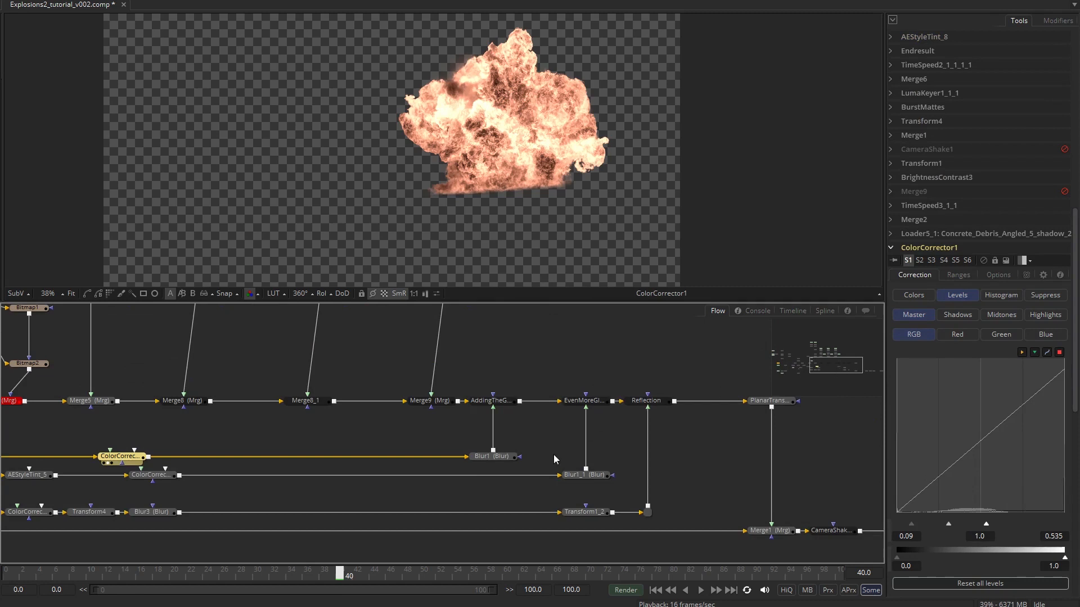
pyautogui.moveTo(492, 456); pyautogui.dragTo(582, 138)
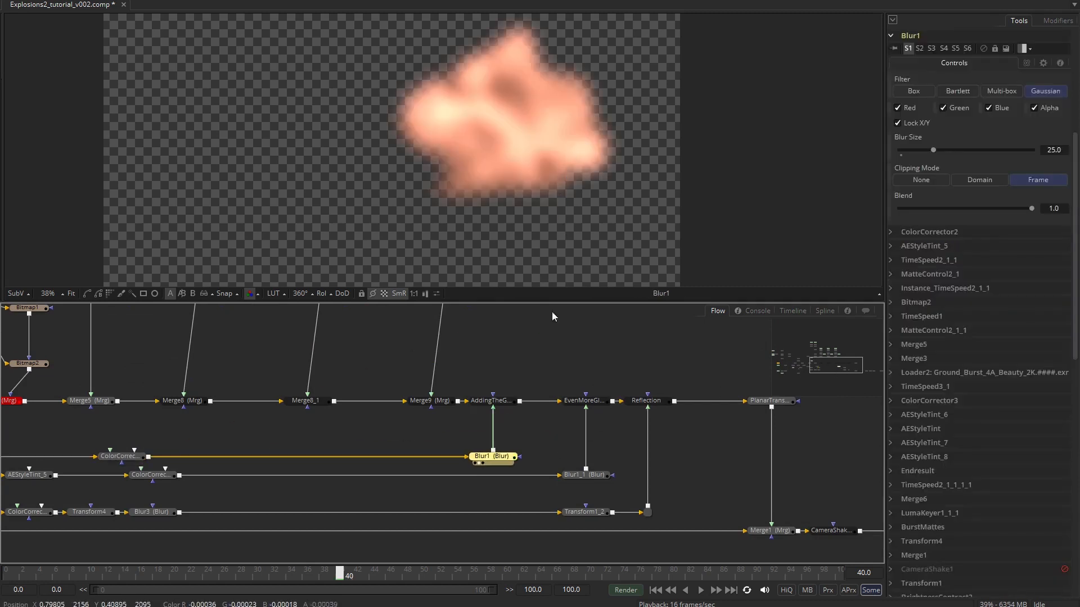
# Enable the AddingTheGlow merge and view the glow in the Merge1 and FileLUT1 outputs.
pyautogui.click(505, 402)
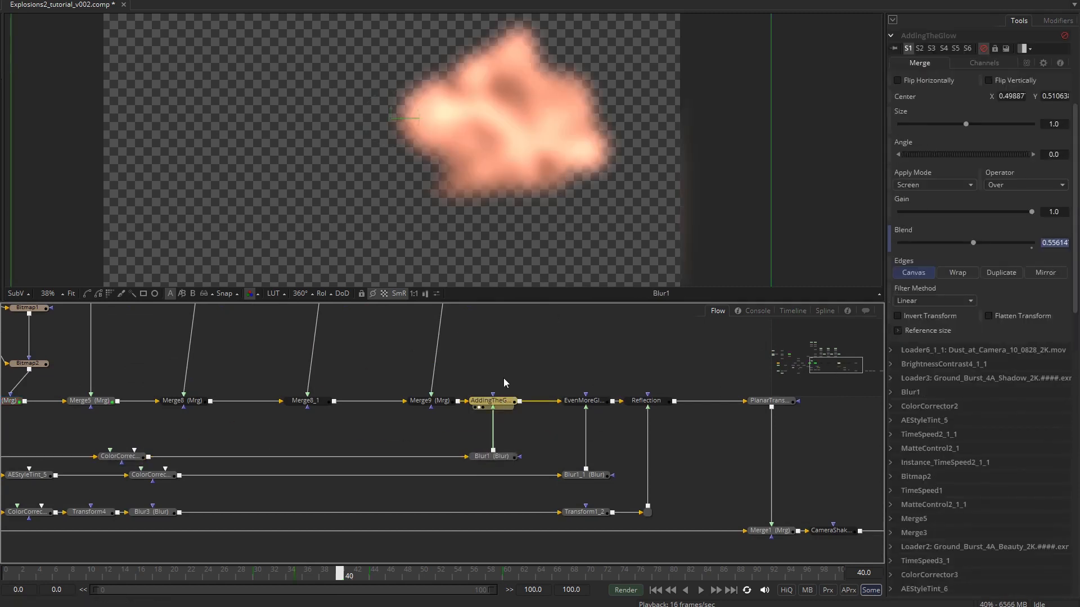
pyautogui.hotkey('ctrl', 'p')
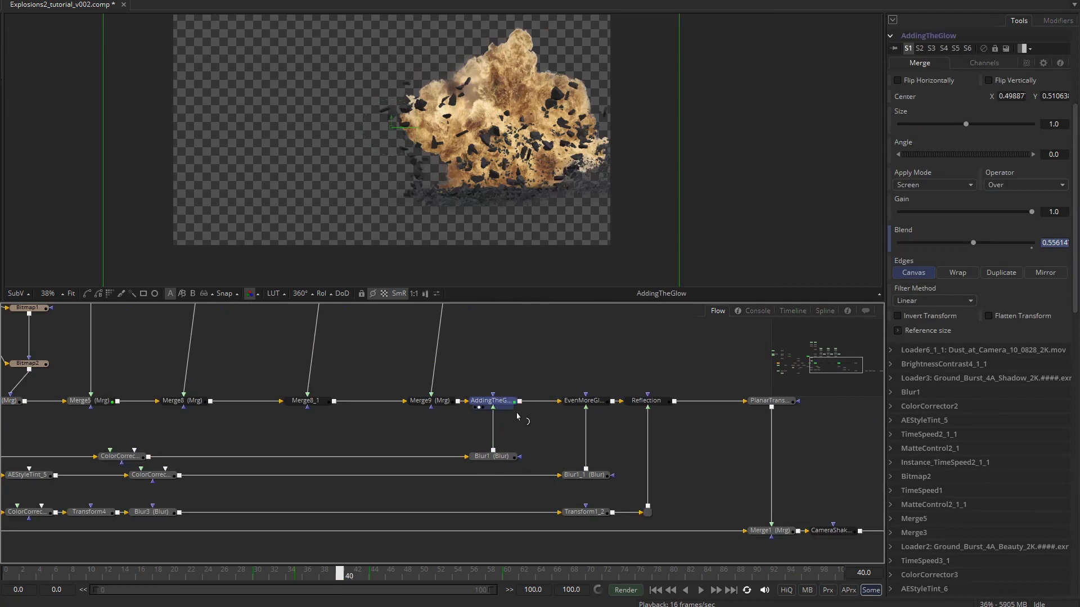
pyautogui.moveTo(771, 506); pyautogui.dragTo(406, 423)
pyautogui.moveTo(406, 447); pyautogui.dragTo(501, 236)
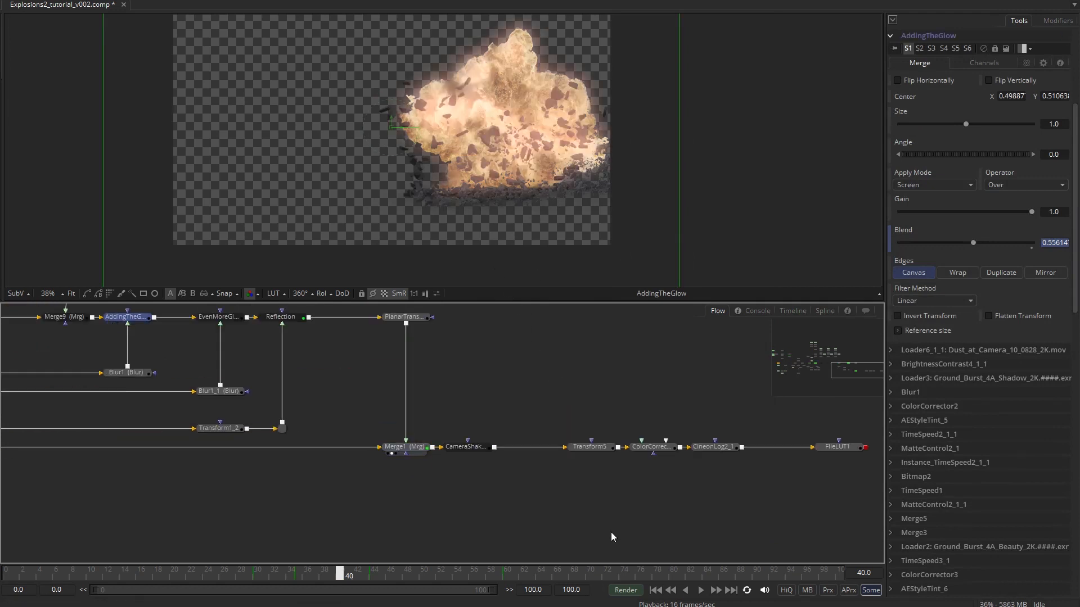
pyautogui.click(824, 454)
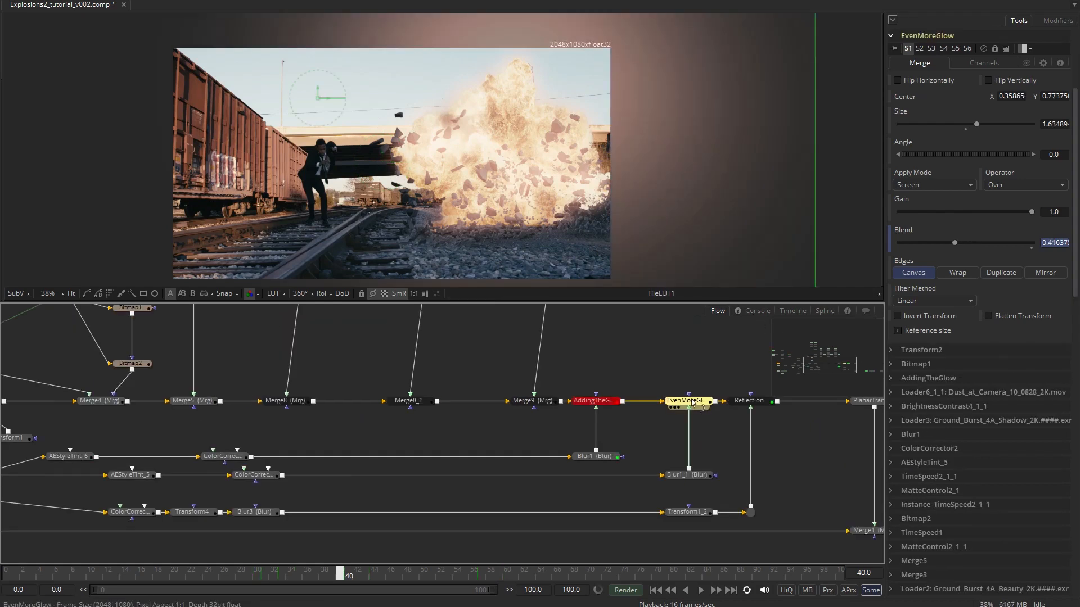
# Enable the EvenMoreGlow merge and check its effect on the FileLUT1 output.
pyautogui.click(691, 384)
pyautogui.click(687, 400)
pyautogui.click(751, 371)
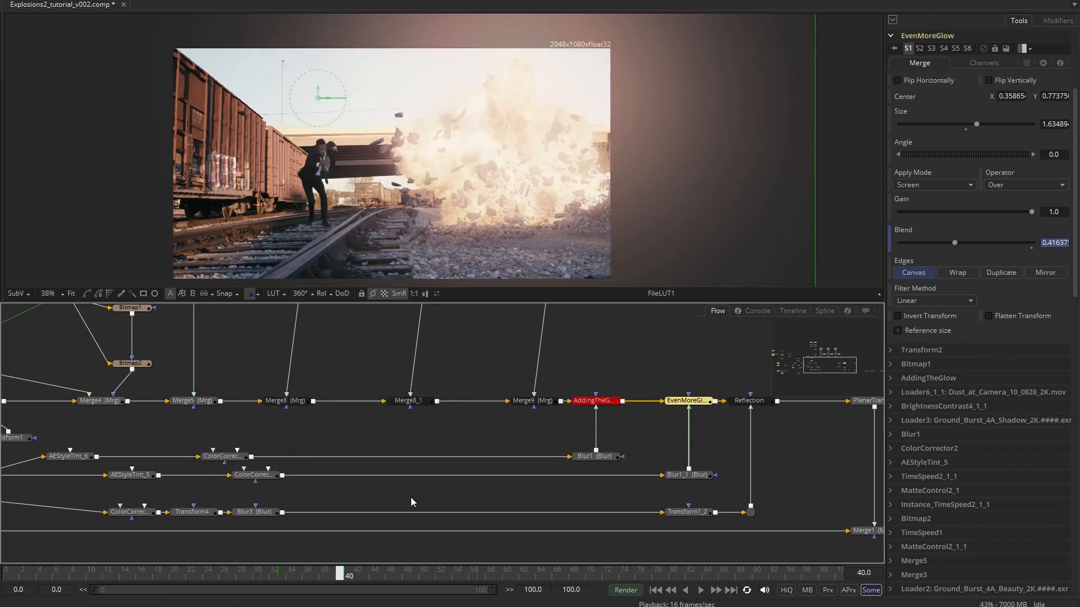
# Inspect the AEStyleTint_5, ColorCorrector1_1 and Blur1_1 nodes feeding EvenMoreGlow, and return to the FileLUT1 output.
pyautogui.click(135, 475)
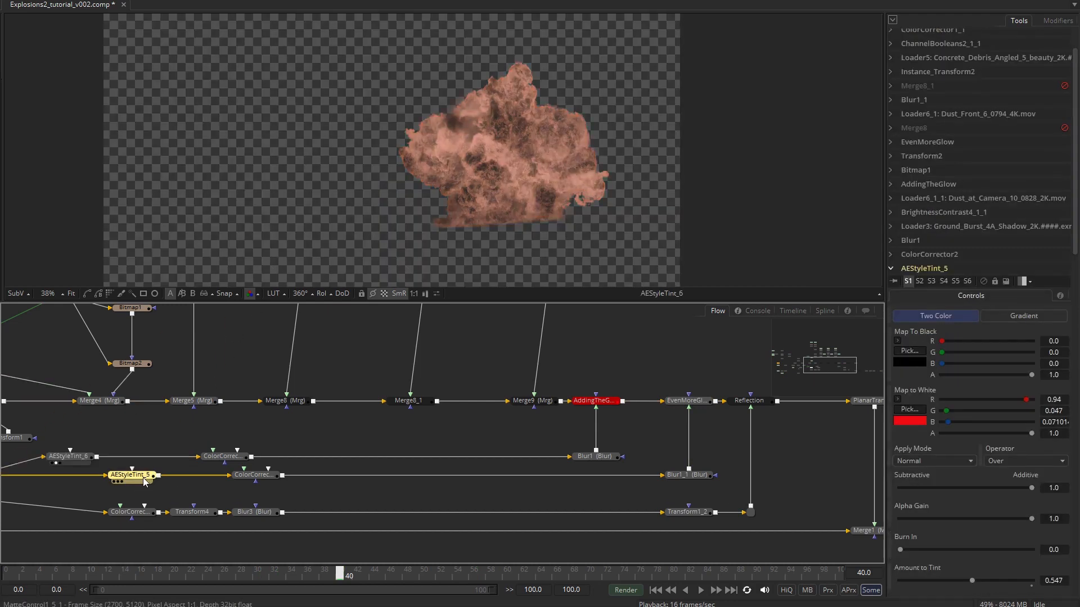
pyautogui.click(254, 475)
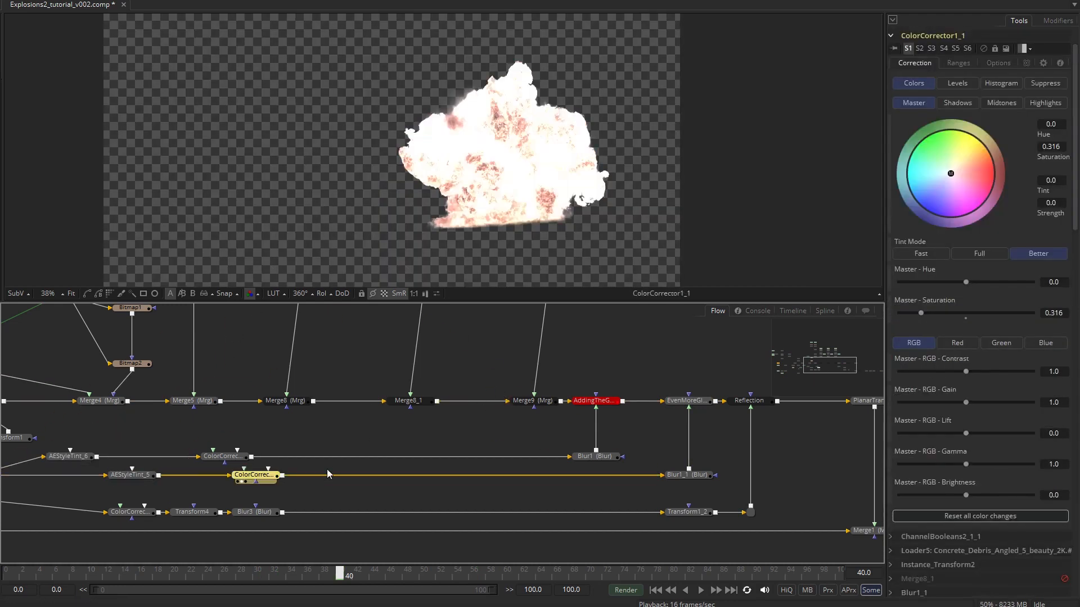
pyautogui.click(685, 478)
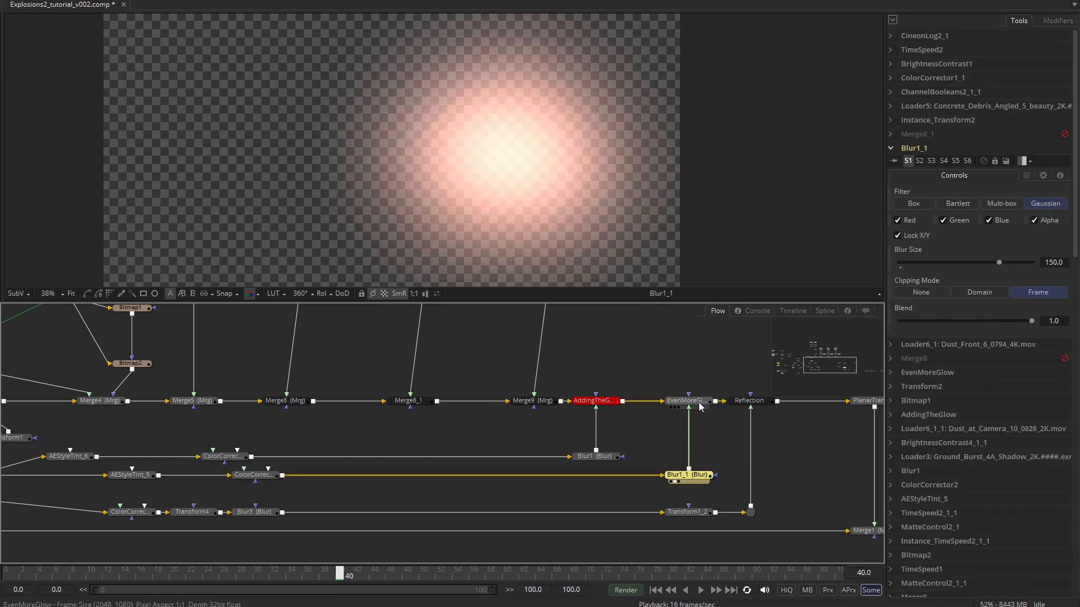
pyautogui.moveTo(699, 402); pyautogui.dragTo(687, 274)
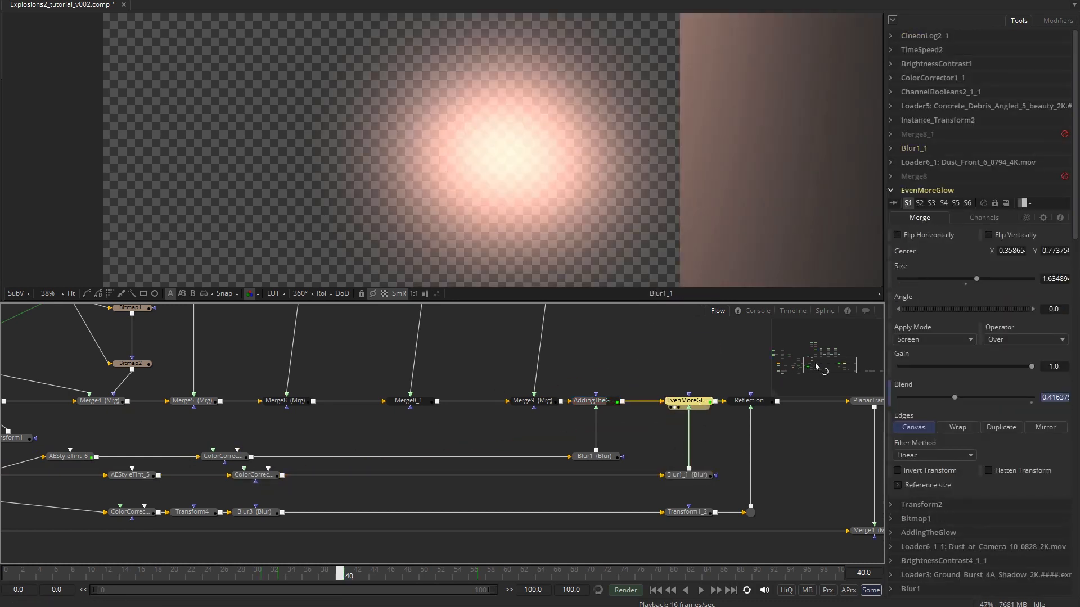
pyautogui.moveTo(824, 366); pyautogui.dragTo(851, 370)
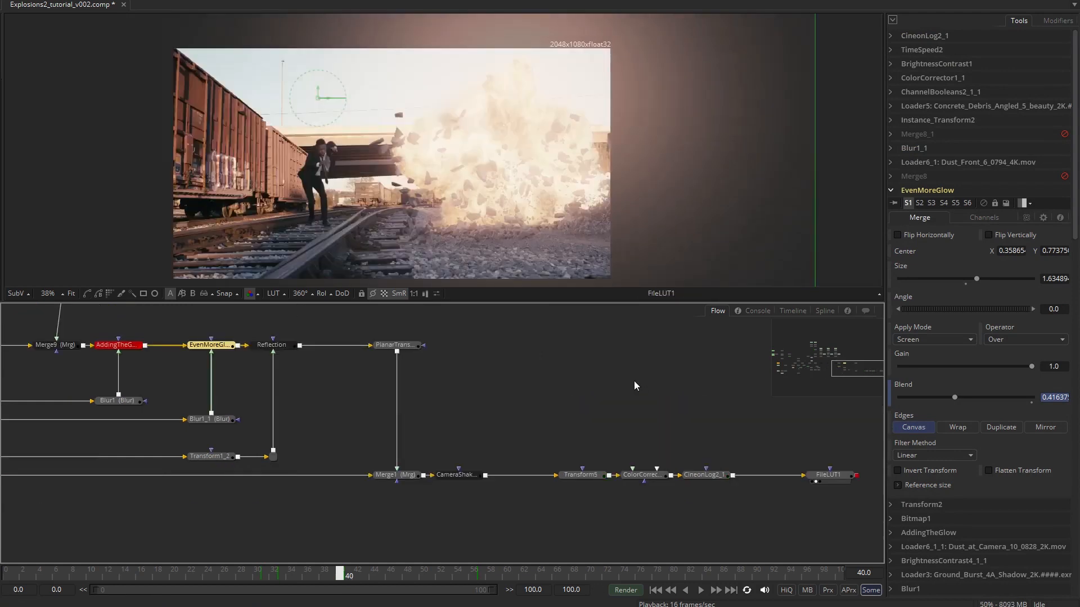
# Inspect the settings and outputs of ColorCorrector2, Transform4 and Blur3 in the reflection branch.
pyautogui.moveTo(860, 372); pyautogui.dragTo(827, 368)
pyautogui.click(523, 419)
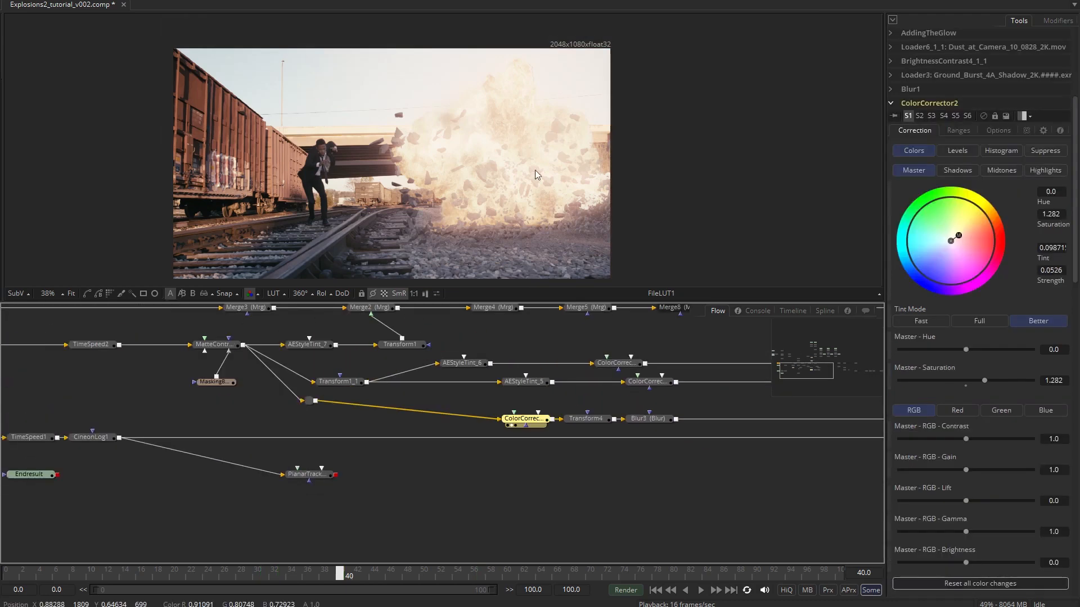
pyautogui.press('2')
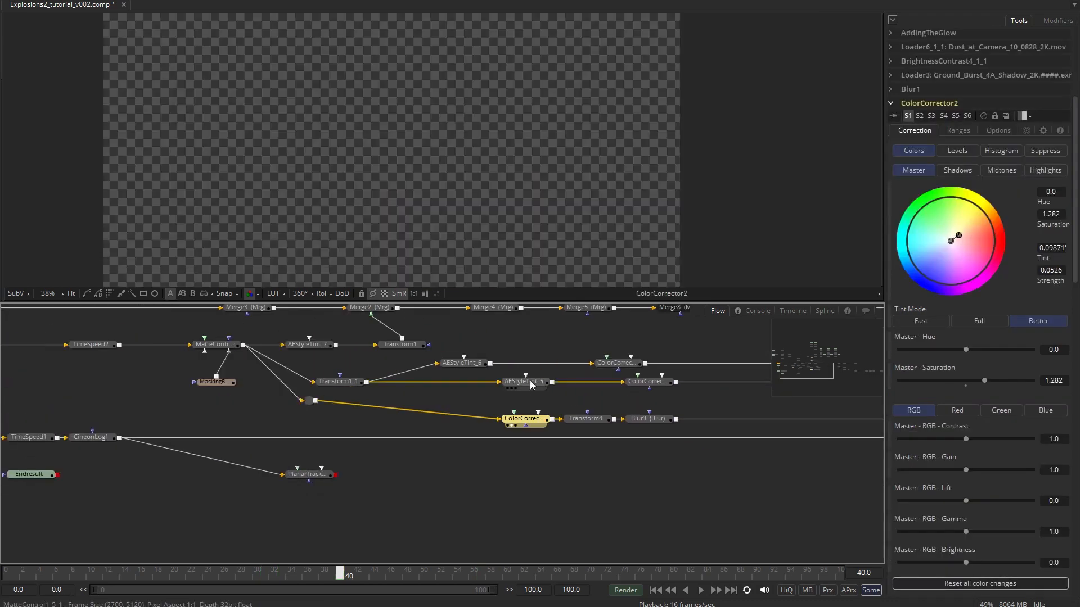
pyautogui.click(585, 419)
pyautogui.press('2')
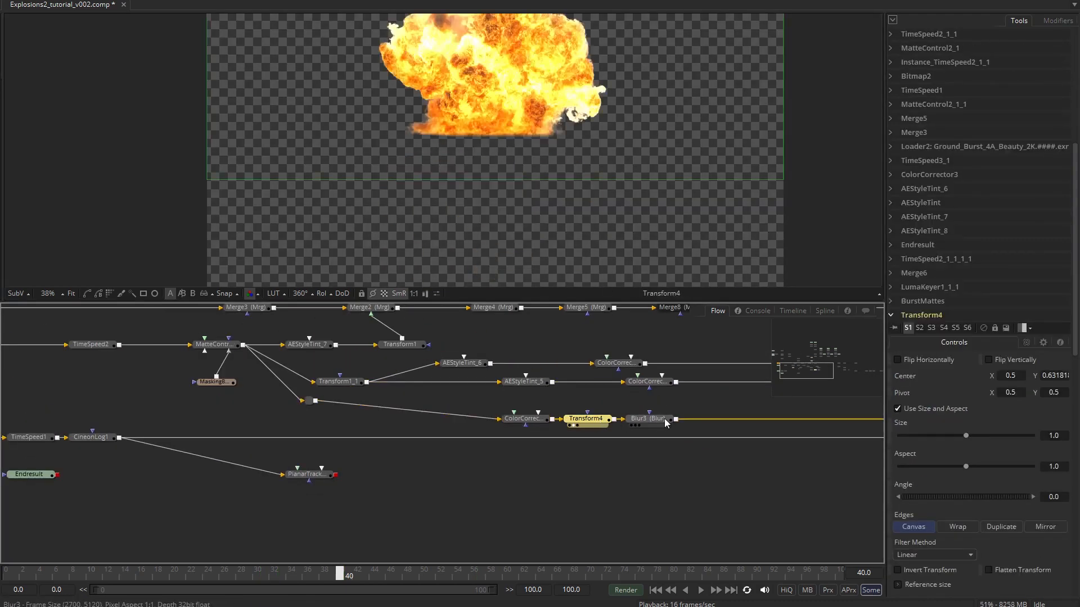
pyautogui.click(666, 423)
pyautogui.press('2')
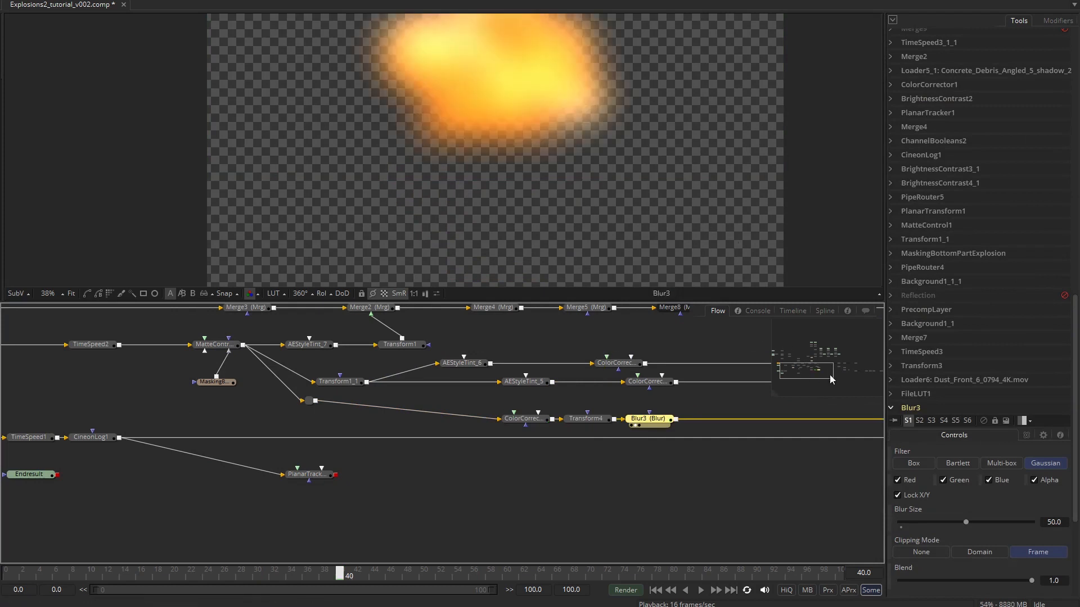
# Show the Transform1_2 settings and play back its blurred reflection output.
pyautogui.moveTo(831, 380); pyautogui.dragTo(867, 377)
pyautogui.click(502, 431)
pyautogui.press('2')
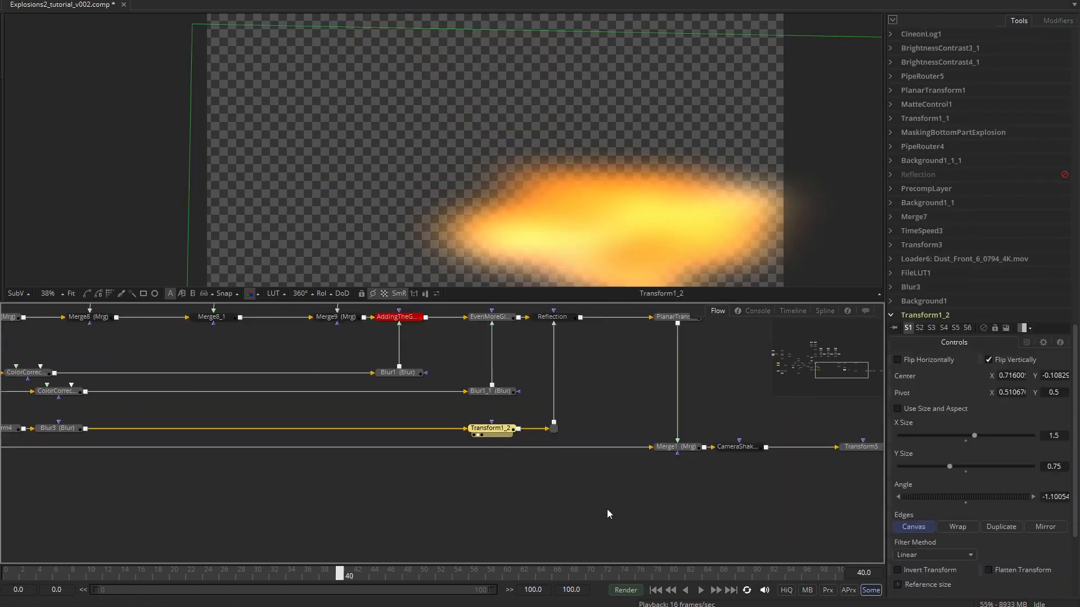
pyautogui.click(701, 590)
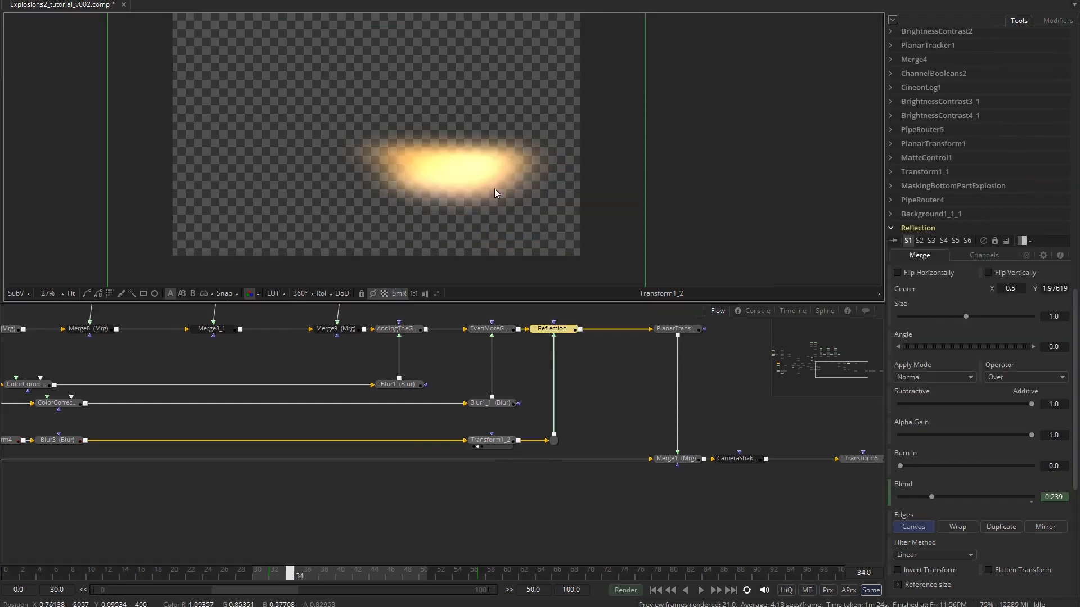
# View the Reflection merge fitted in the viewer and set its Alpha Gain to 0.0.
pyautogui.click(564, 329)
pyautogui.press('2')
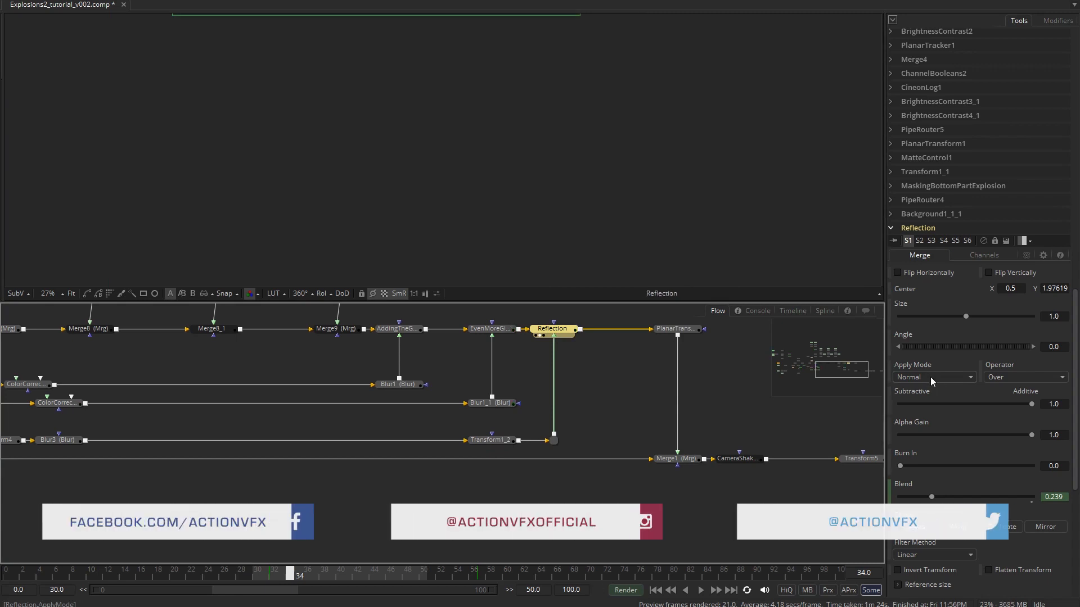
pyautogui.click(71, 294)
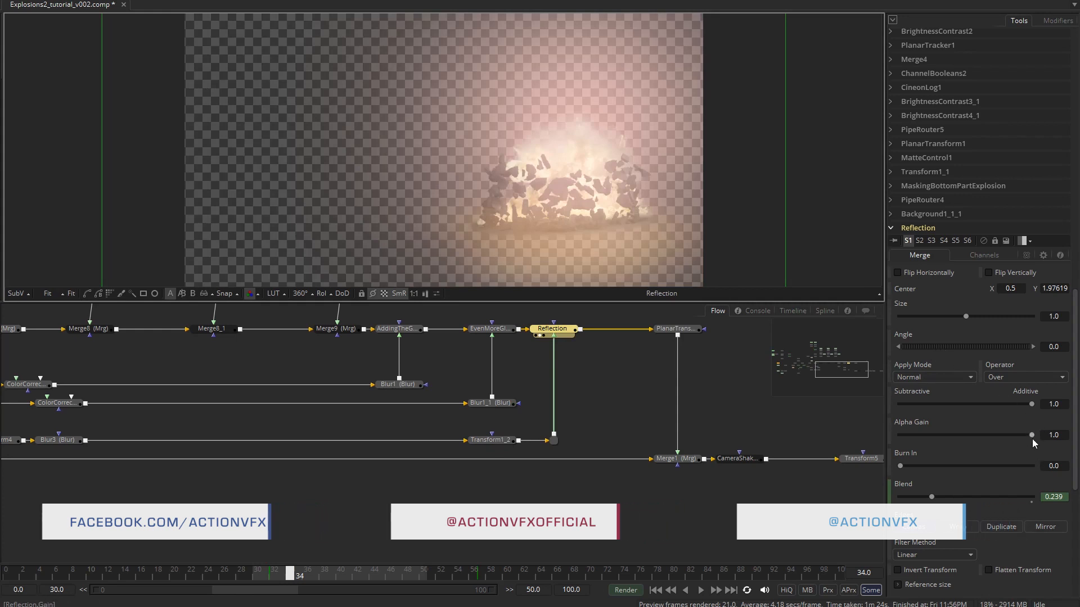
pyautogui.moveTo(1032, 437); pyautogui.dragTo(744, 425)
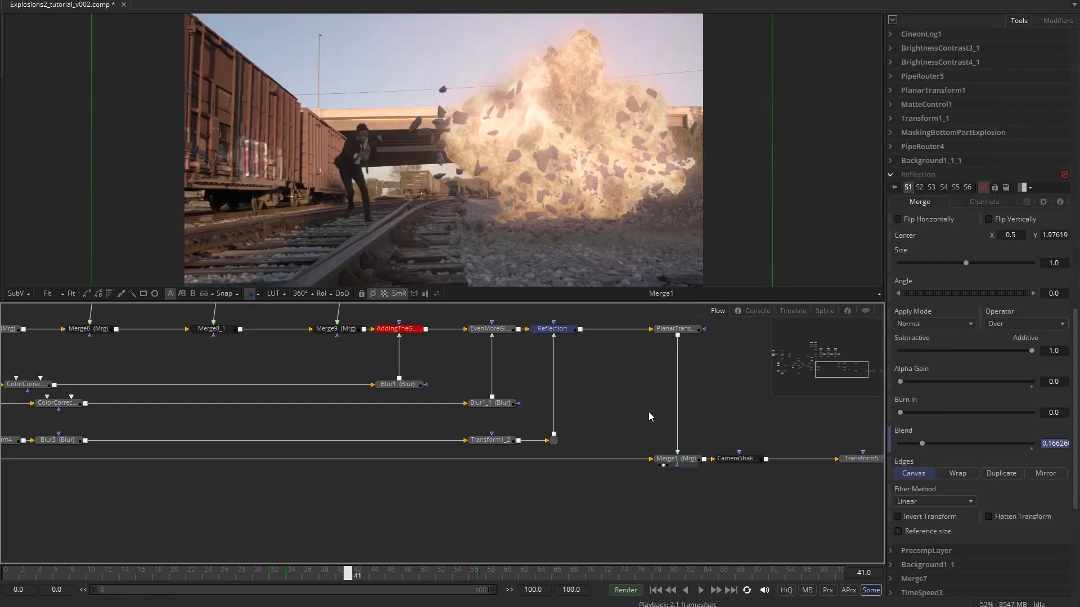
# Re-enable the Reflection merge.
pyautogui.hotkey('ctrl', 'p')
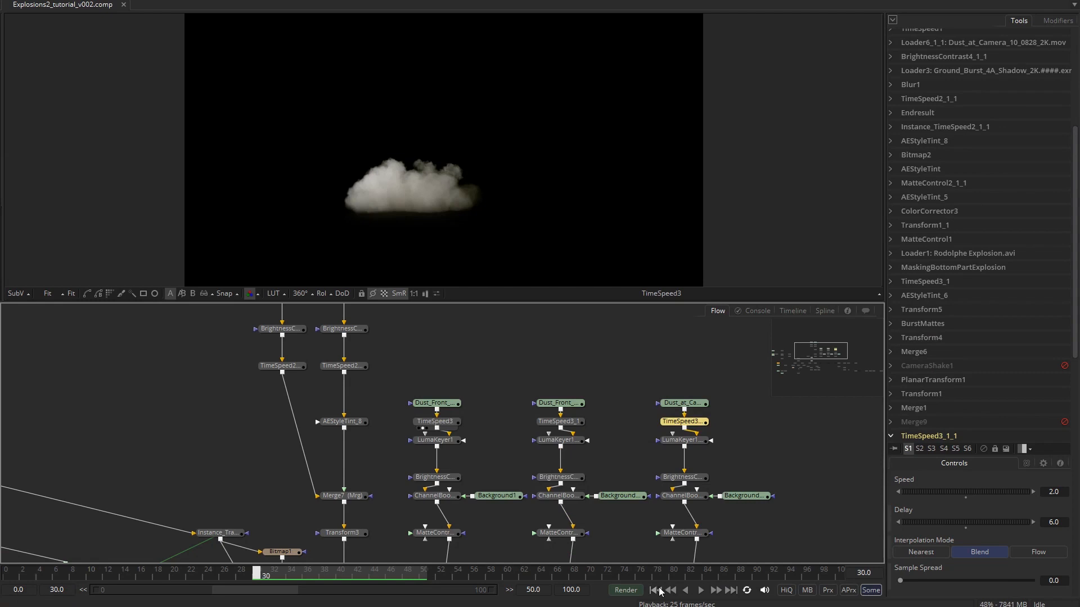
# Play back the Dust_Front_6_0794_4K loader and its TimeSpeed3 output, and view the settings and output of TimeSpeed3_1.
pyautogui.moveTo(449, 404); pyautogui.dragTo(507, 120)
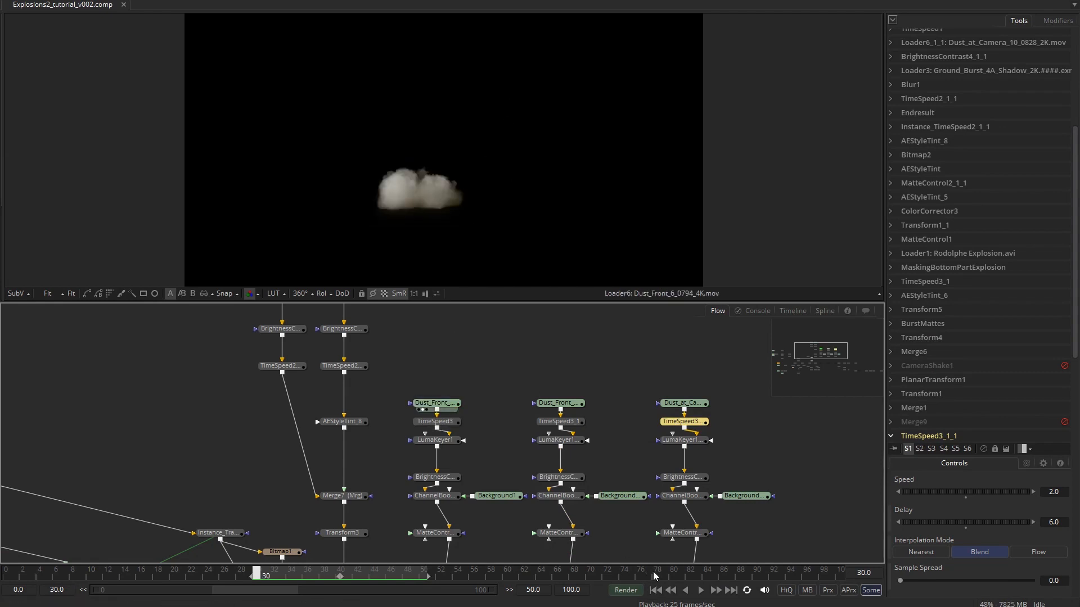
pyautogui.click(700, 590)
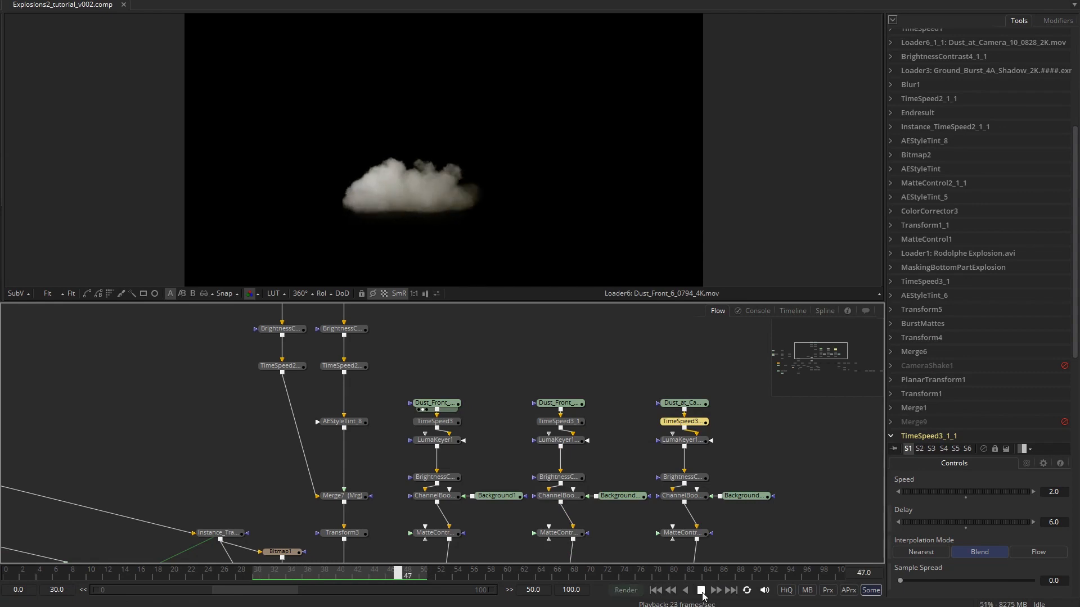
pyautogui.click(441, 427)
pyautogui.press('1')
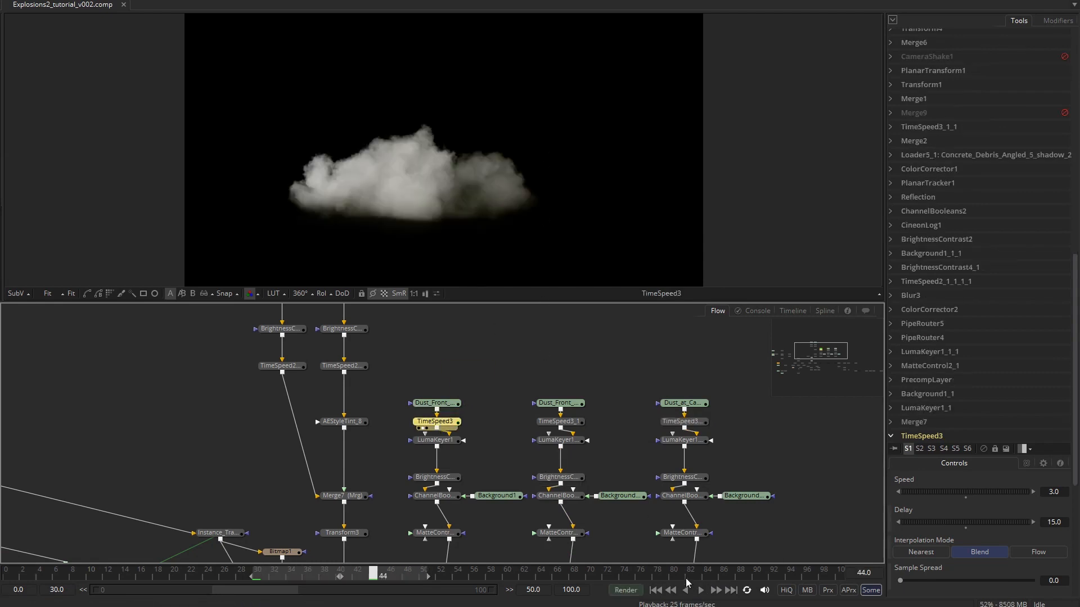
pyautogui.click(656, 590)
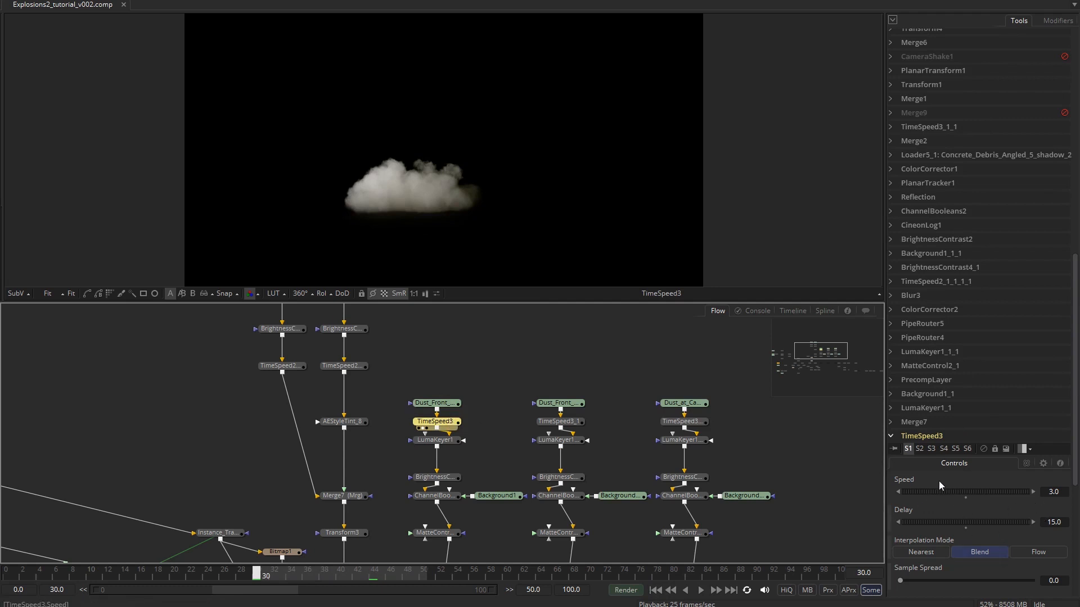
pyautogui.click(700, 590)
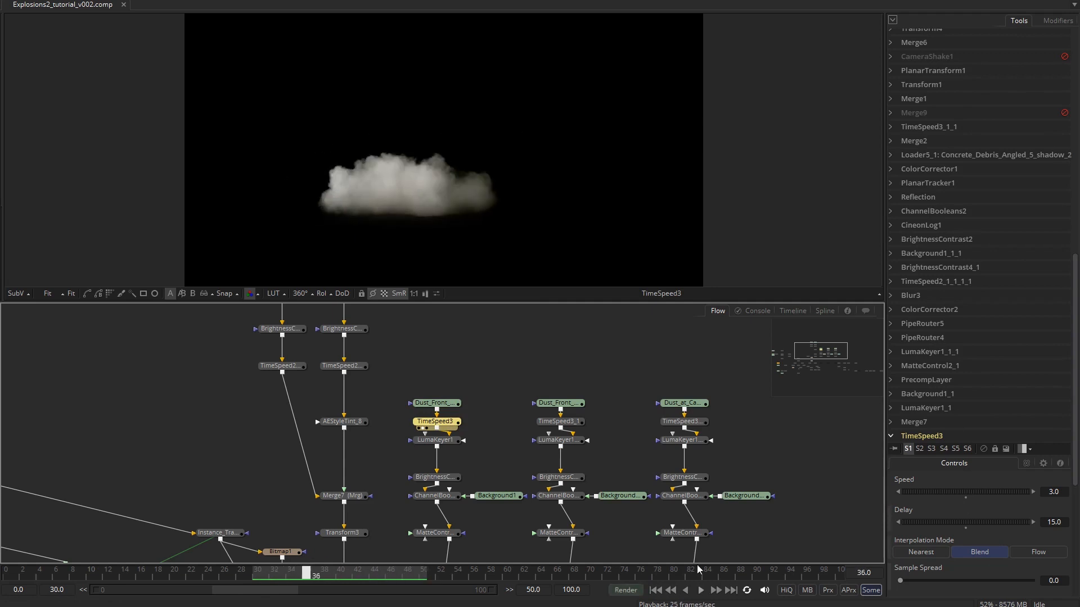
pyautogui.click(701, 590)
pyautogui.click(559, 421)
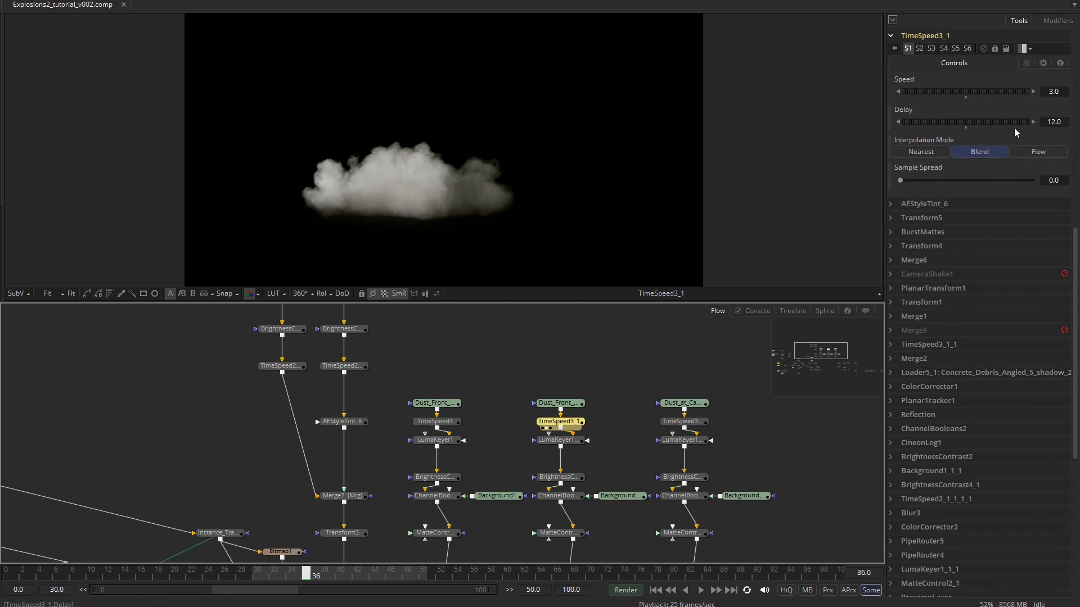
# Play back the Dust_at_Camera_10_0828_2K loader from the range start and view its TimeSpeed3_1_1 output.
pyautogui.click(687, 407)
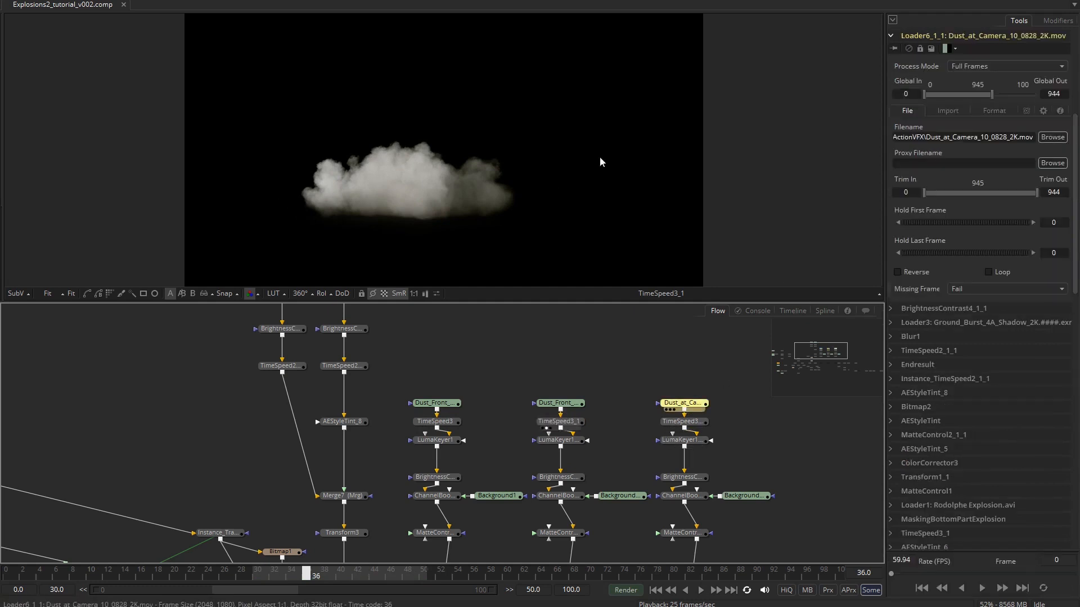
pyautogui.press('1')
pyautogui.click(657, 590)
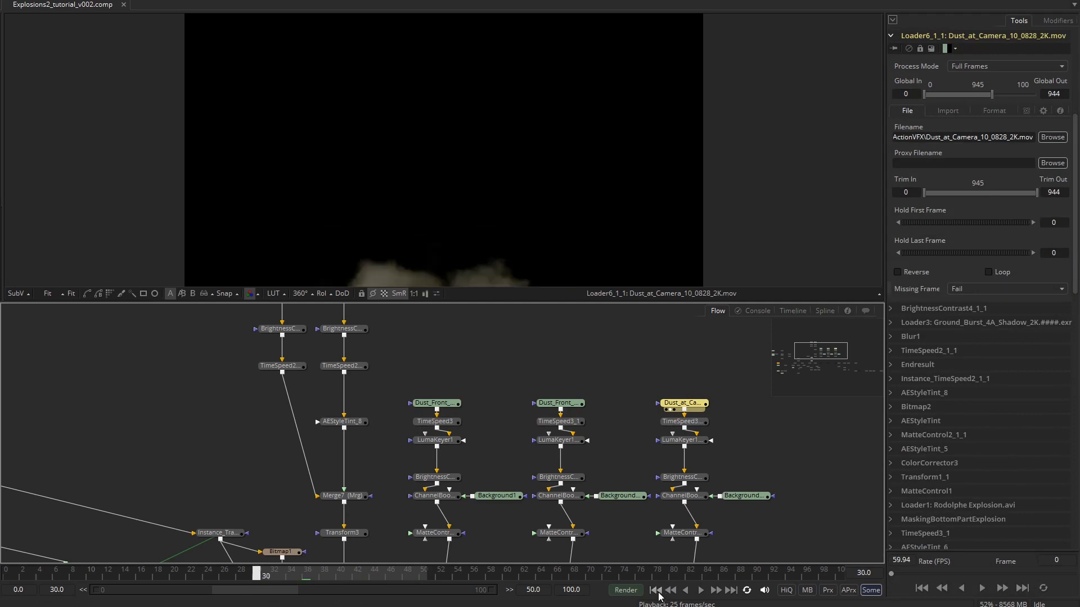
pyautogui.click(701, 590)
pyautogui.click(695, 429)
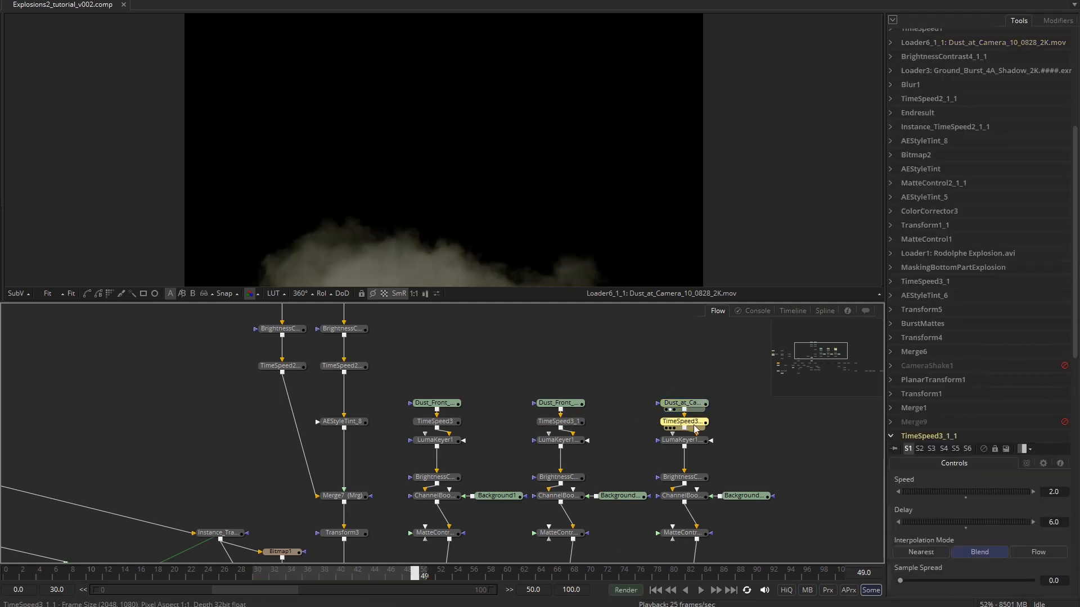
pyautogui.press('1')
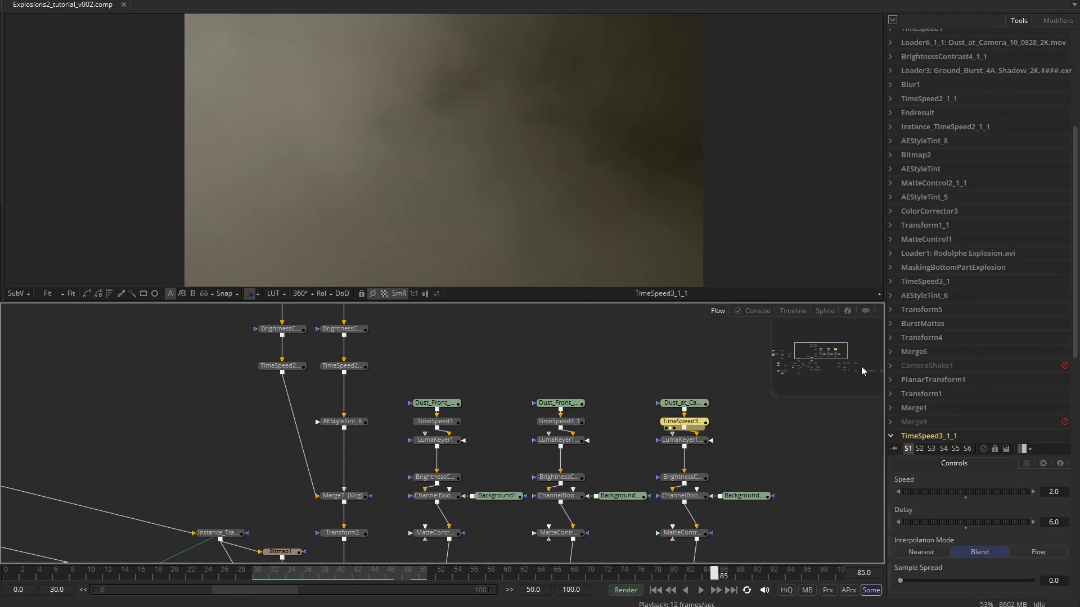
# Enable the three dust merges Merge8, Merge8_1 and Merge9, and clear the selection.
pyautogui.moveTo(827, 353); pyautogui.dragTo(836, 364)
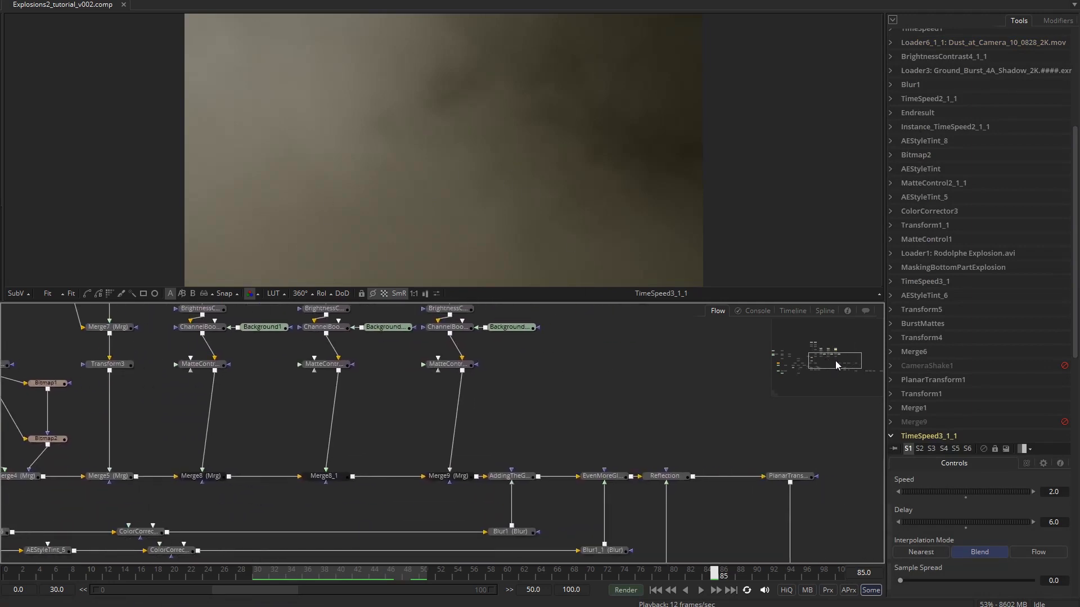
pyautogui.moveTo(205, 507); pyautogui.dragTo(467, 453)
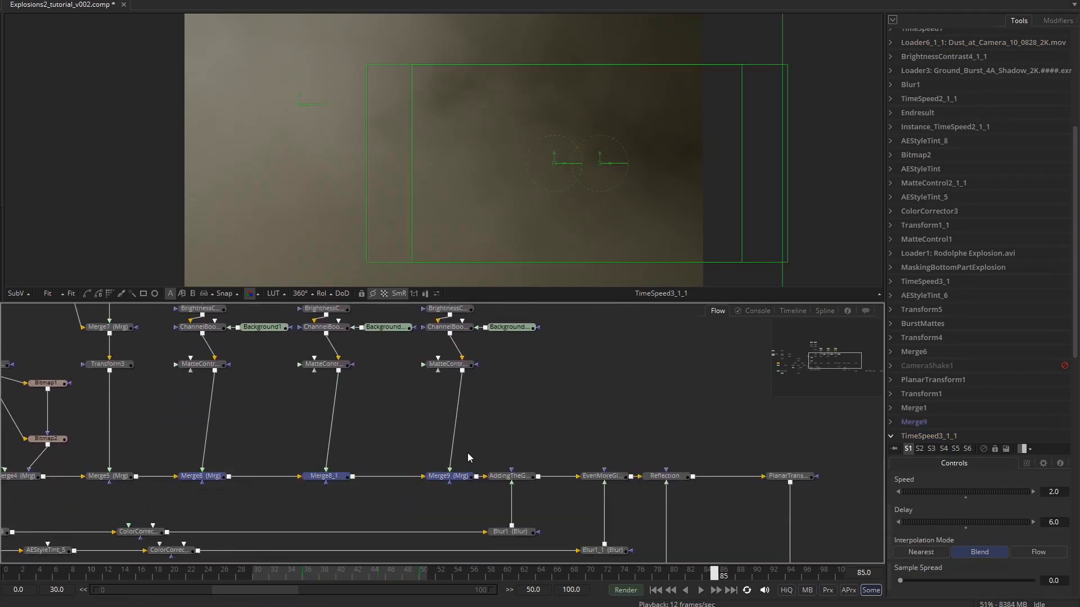
pyautogui.click(619, 360)
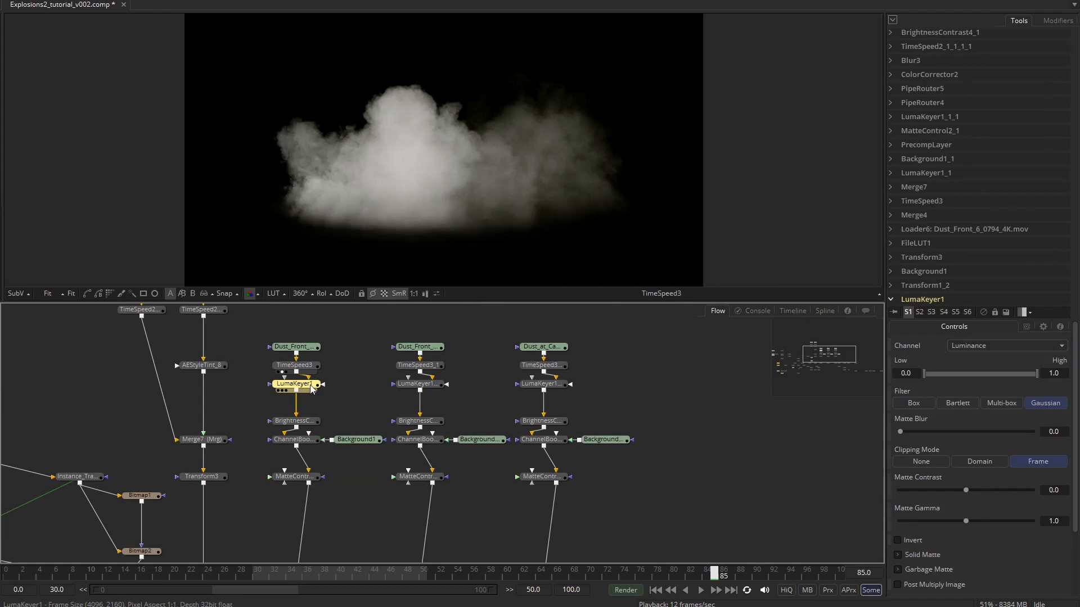
# View the LumaKeyer1 output of the first dust branch, comparing its alpha channel with its color.
pyautogui.press('2')
pyautogui.click(249, 295)
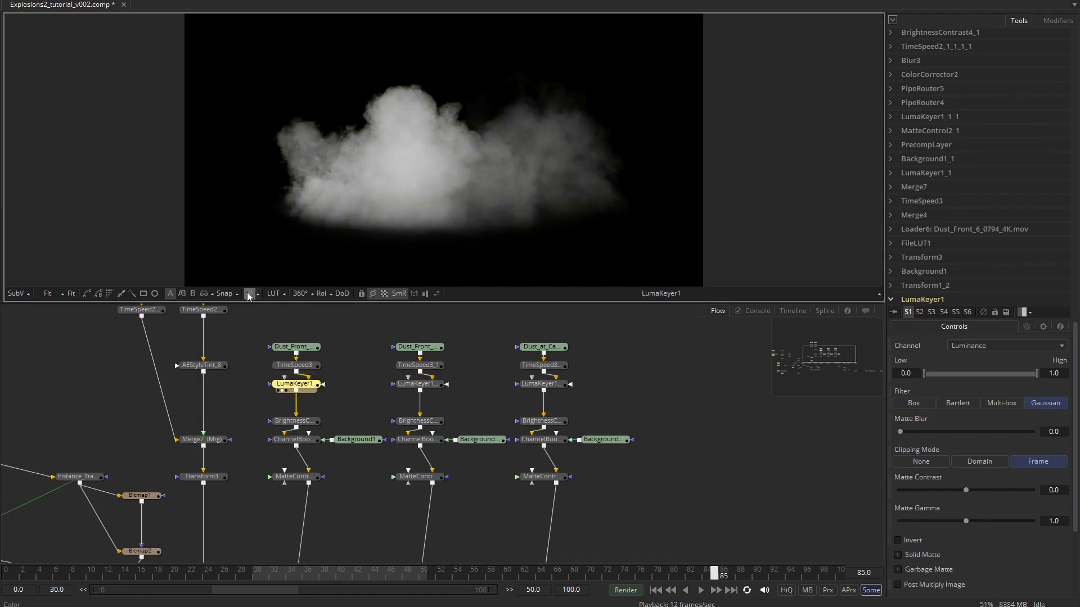
pyautogui.click(249, 295)
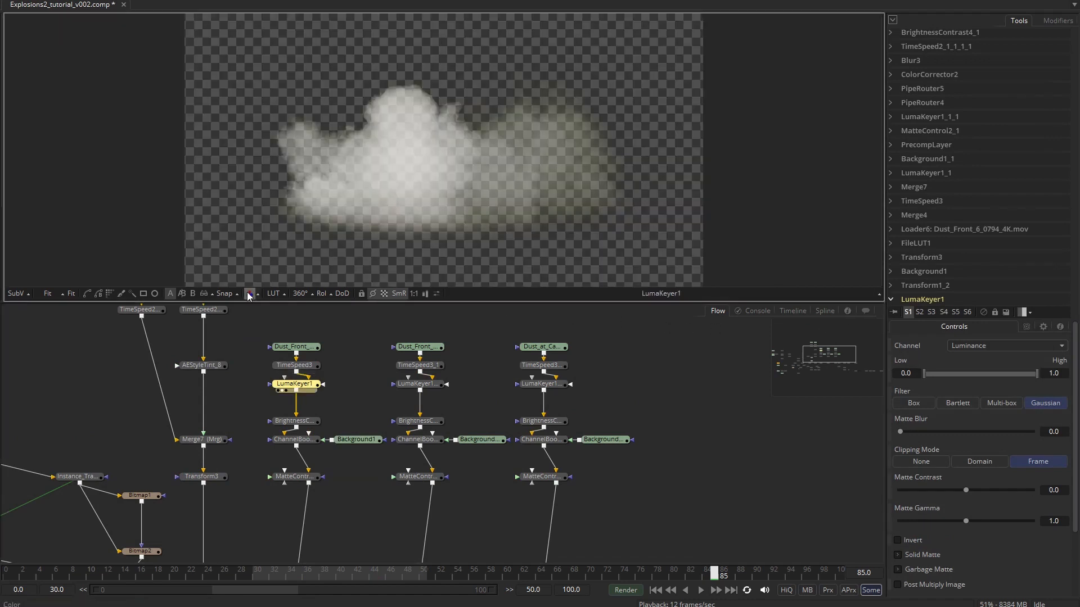
# Try Post Multiply Image on LumaKeyer1 and switch the option off again.
pyautogui.scroll(-3, 939, 421)
pyautogui.click(939, 418)
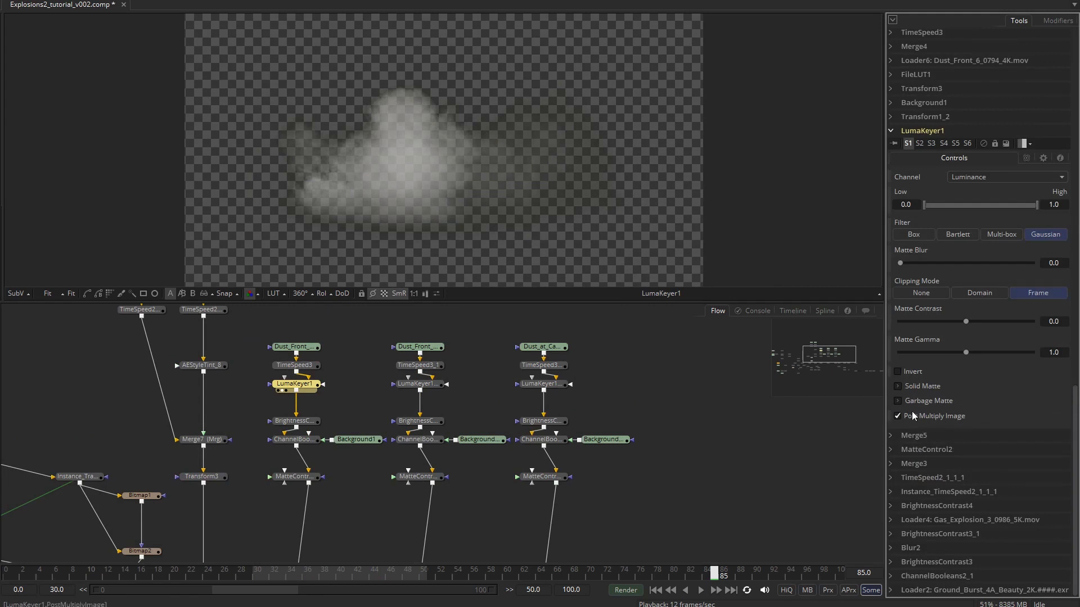
pyautogui.click(898, 416)
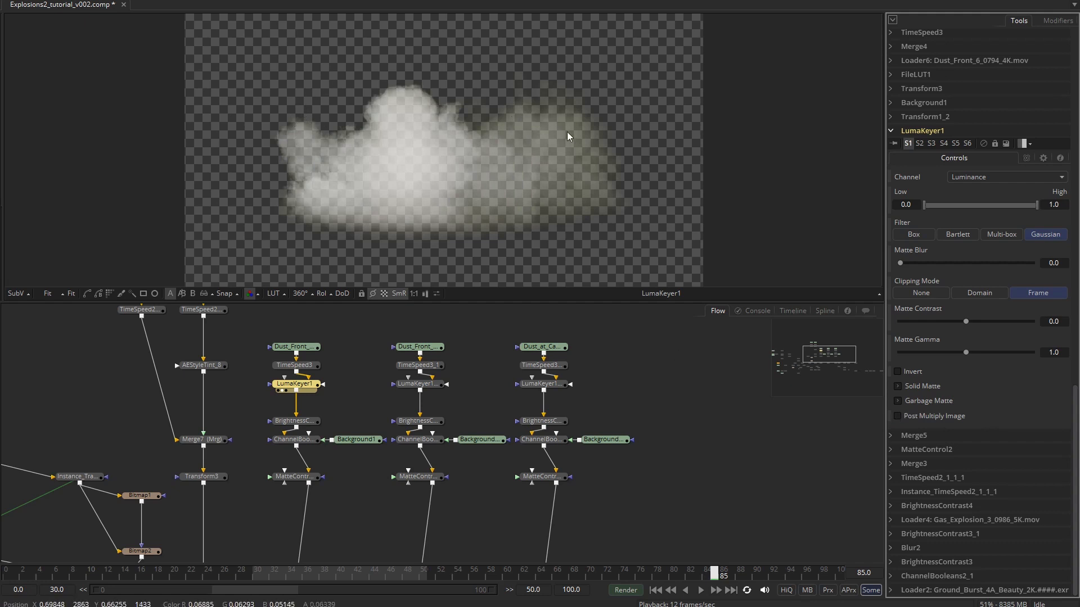
# Inspect the output and settings of the BrightnessContrast4 node below LumaKeyer1.
pyautogui.click(831, 356)
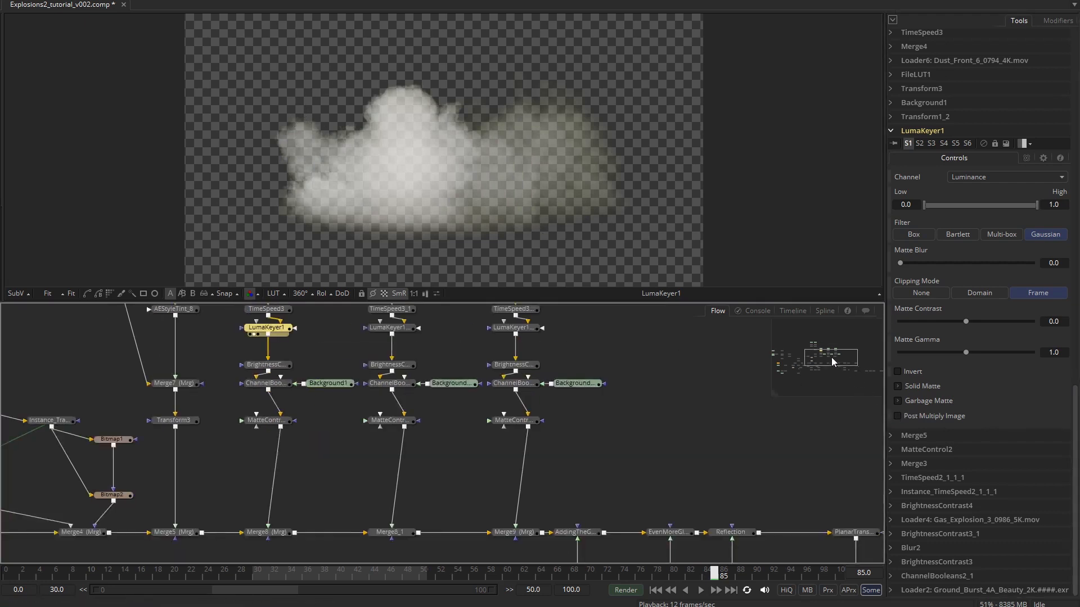
pyautogui.moveTo(831, 357); pyautogui.dragTo(828, 354)
pyautogui.click(313, 411)
pyautogui.press('2')
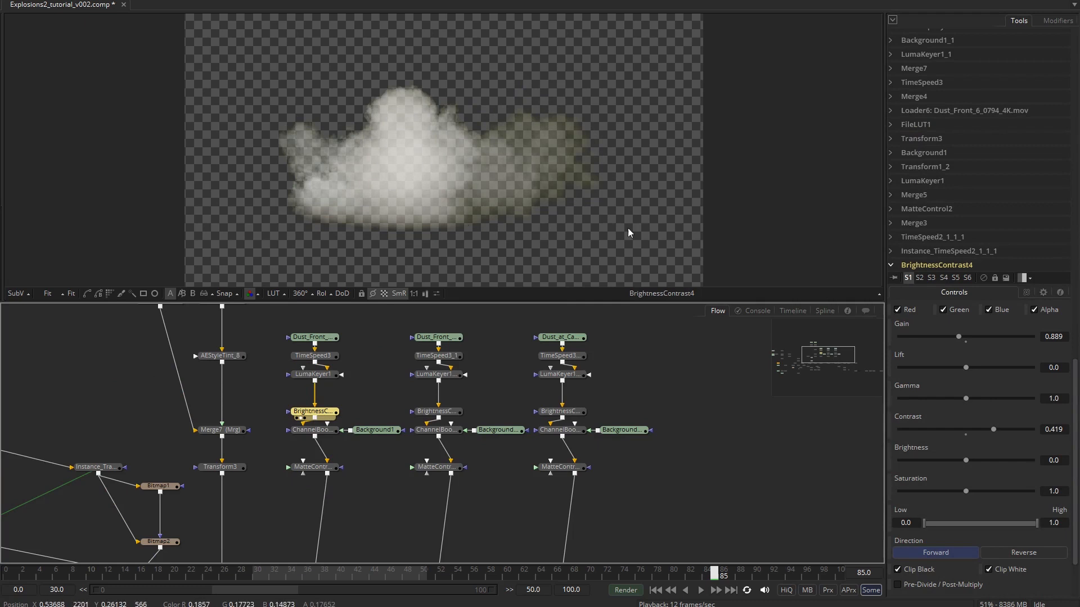
# Inspect how ChannelBooleans2 copies the Background1 color into the dust, comparing the outputs of both nodes.
pyautogui.moveTo(838, 355); pyautogui.dragTo(821, 360)
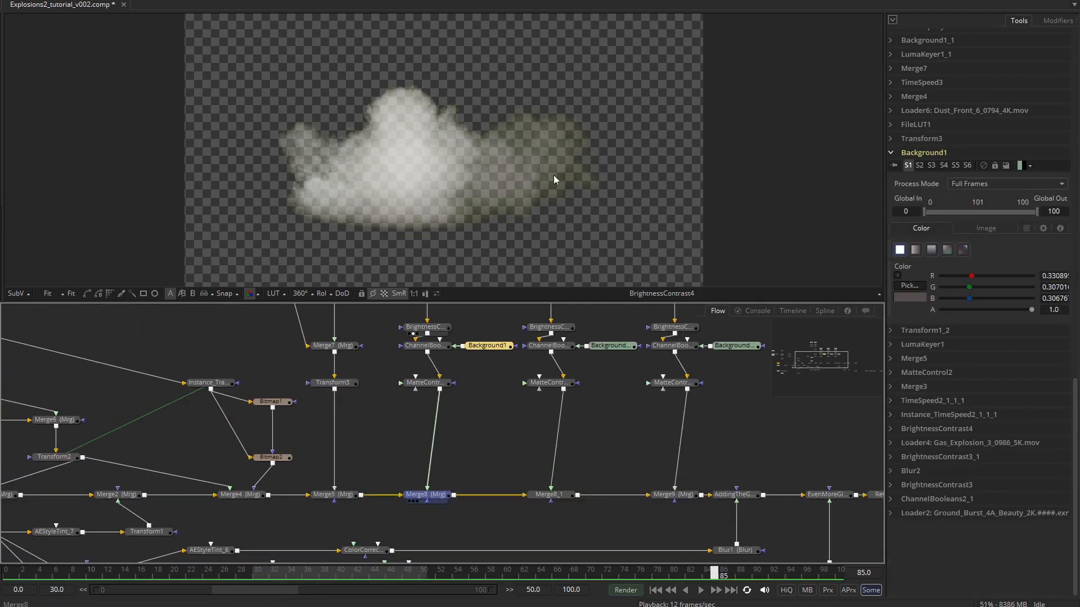
pyautogui.click(441, 348)
pyautogui.press('1')
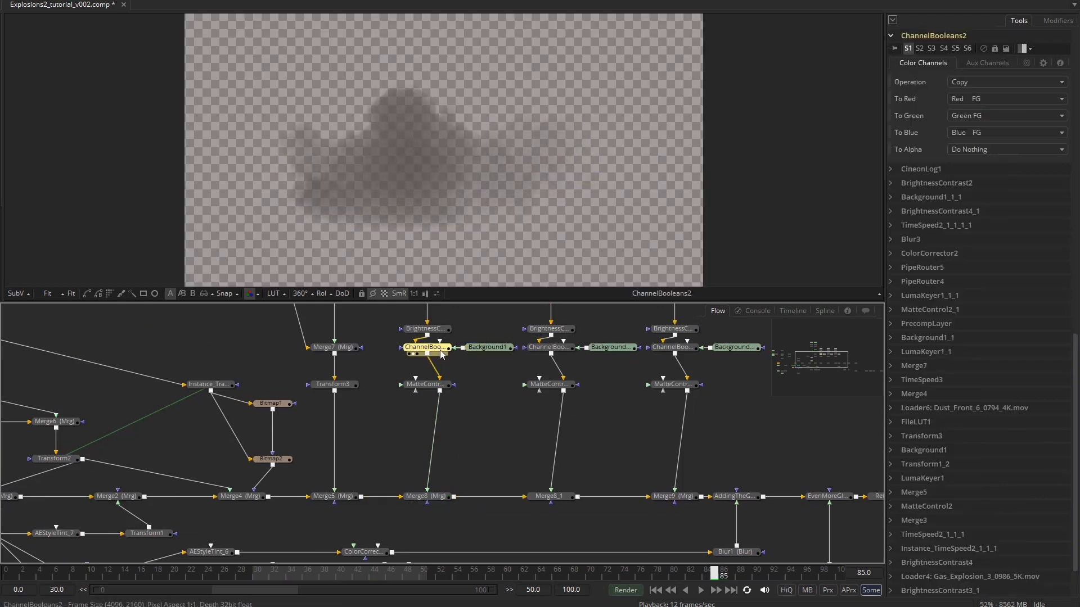
pyautogui.click(487, 349)
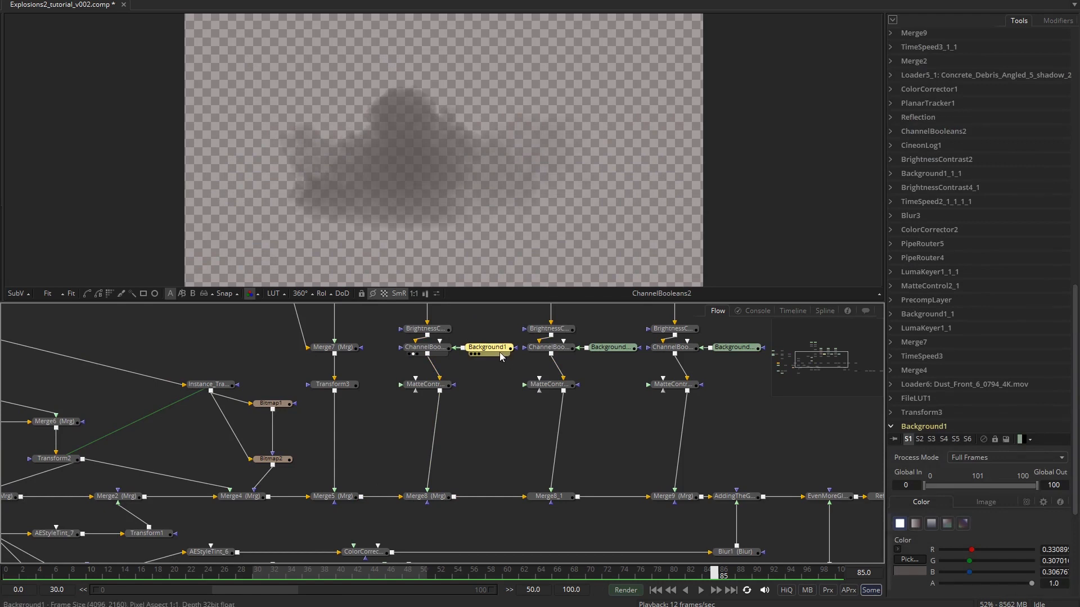
pyautogui.moveTo(499, 352); pyautogui.dragTo(542, 163)
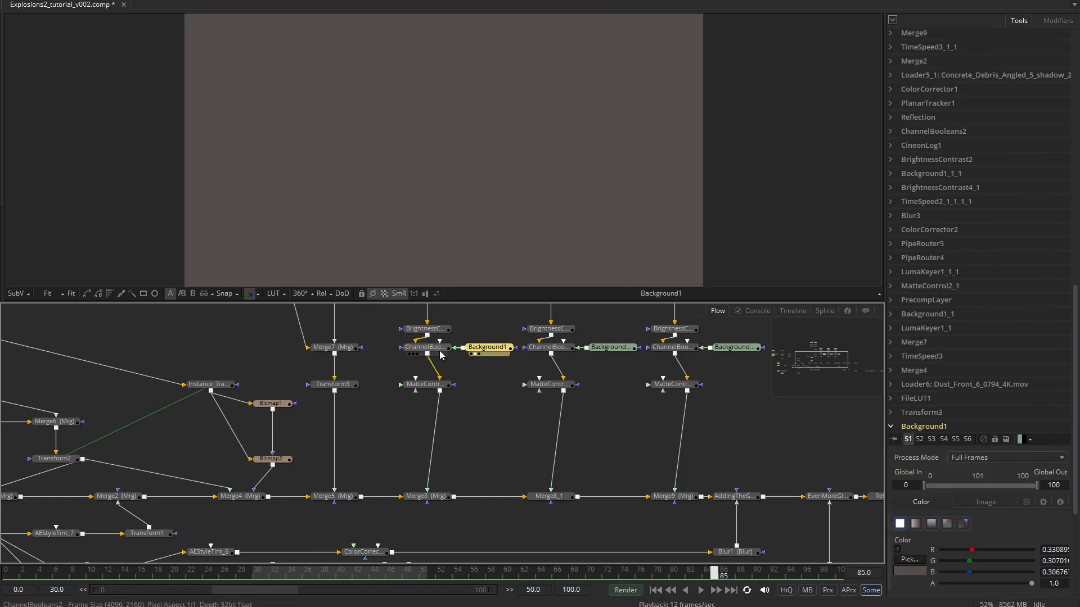
pyautogui.moveTo(424, 347); pyautogui.dragTo(421, 155)
pyautogui.moveTo(821, 358); pyautogui.dragTo(822, 359)
# Inspect the MatteControl2 output and settings, and view the dust composited in Merge8.
pyautogui.click(410, 374)
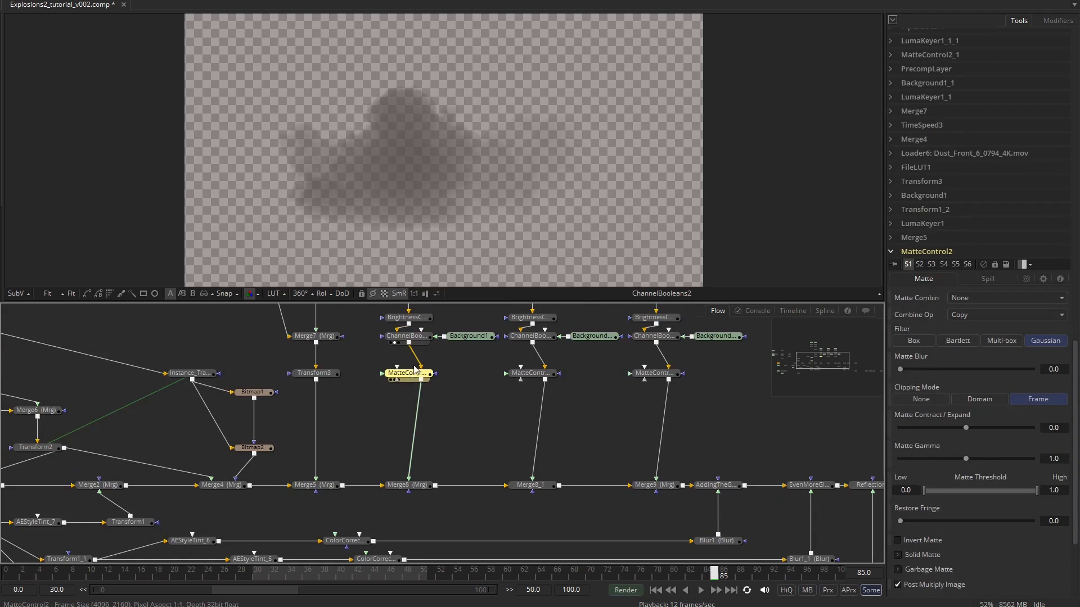
pyautogui.moveTo(415, 370); pyautogui.dragTo(414, 265)
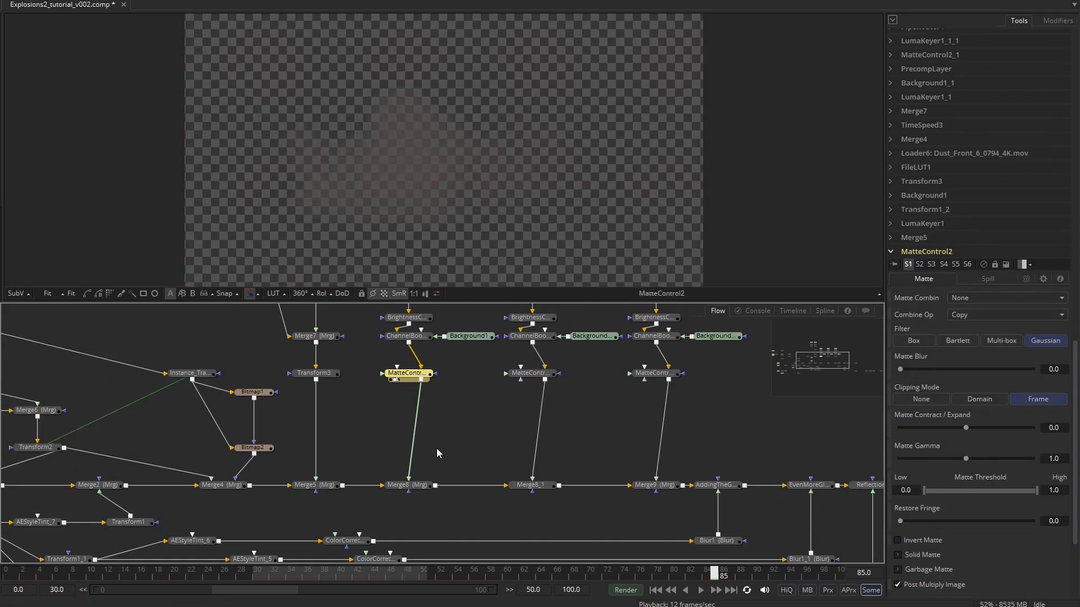
pyautogui.click(429, 486)
pyautogui.press('1')
pyautogui.scroll(3, 431, 427)
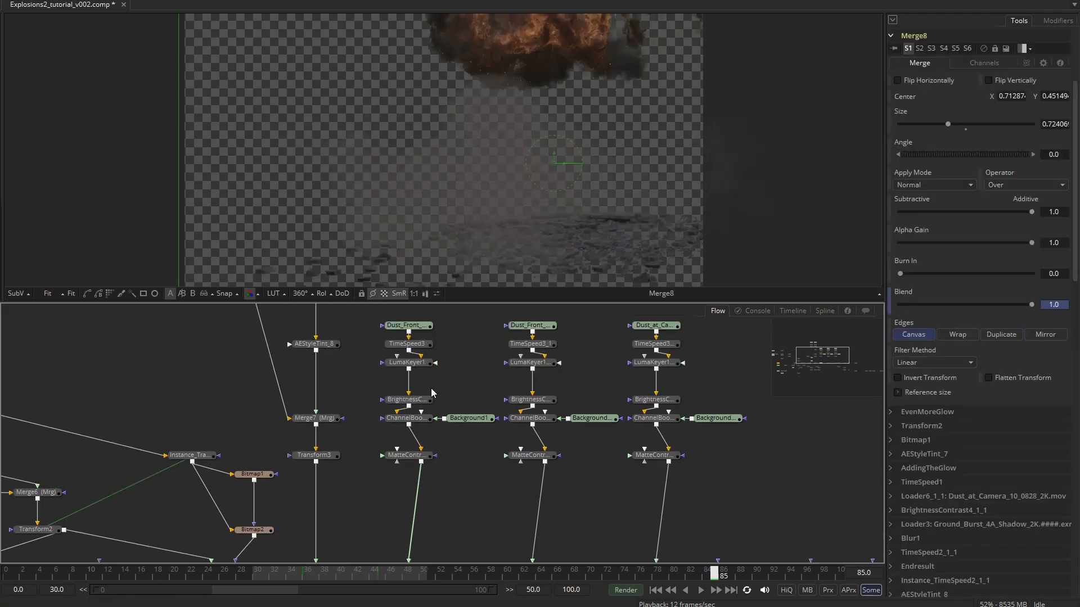
# Compare the Merge1 composite with the first dust branch's BrightnessContrast4, ChannelBooleans2, Background1 and MatteControl2 nodes bypassed and enabled.
pyautogui.moveTo(431, 388); pyautogui.dragTo(465, 464)
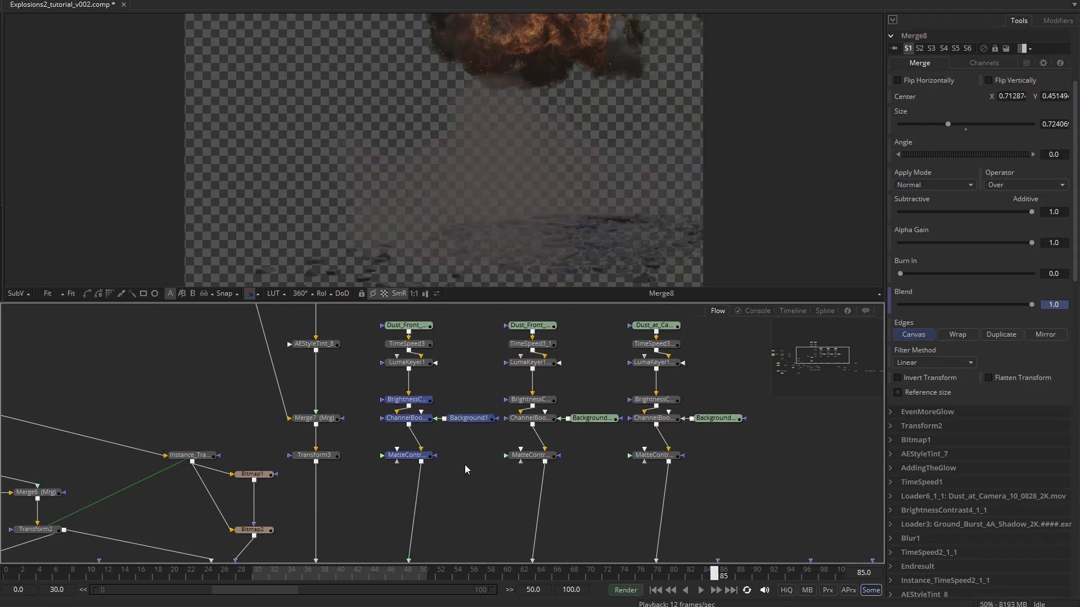
pyautogui.moveTo(823, 355); pyautogui.dragTo(843, 366)
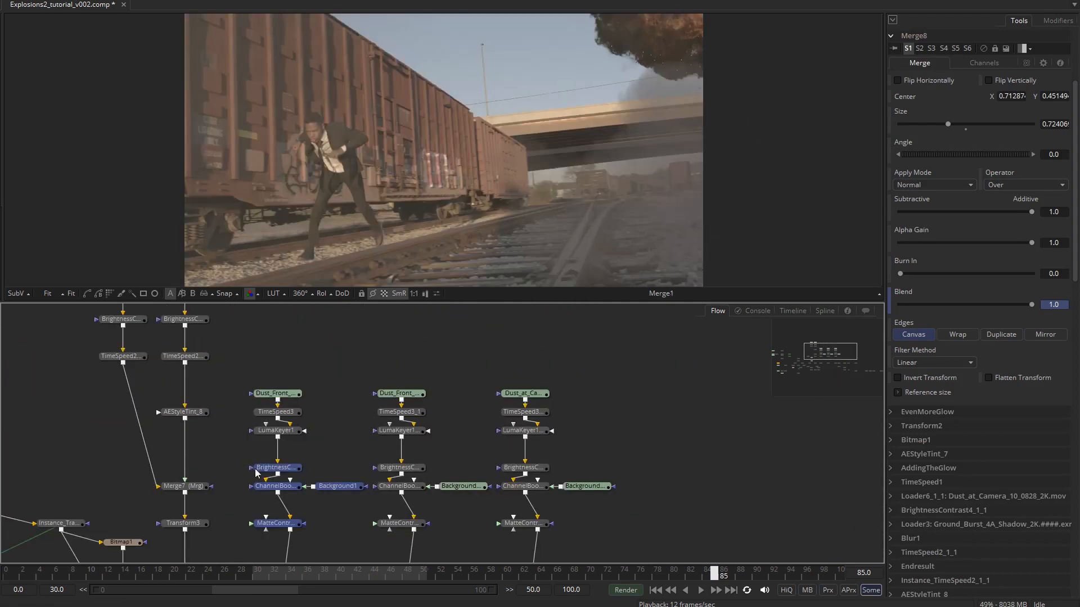
pyautogui.moveTo(242, 458); pyautogui.dragTo(335, 530)
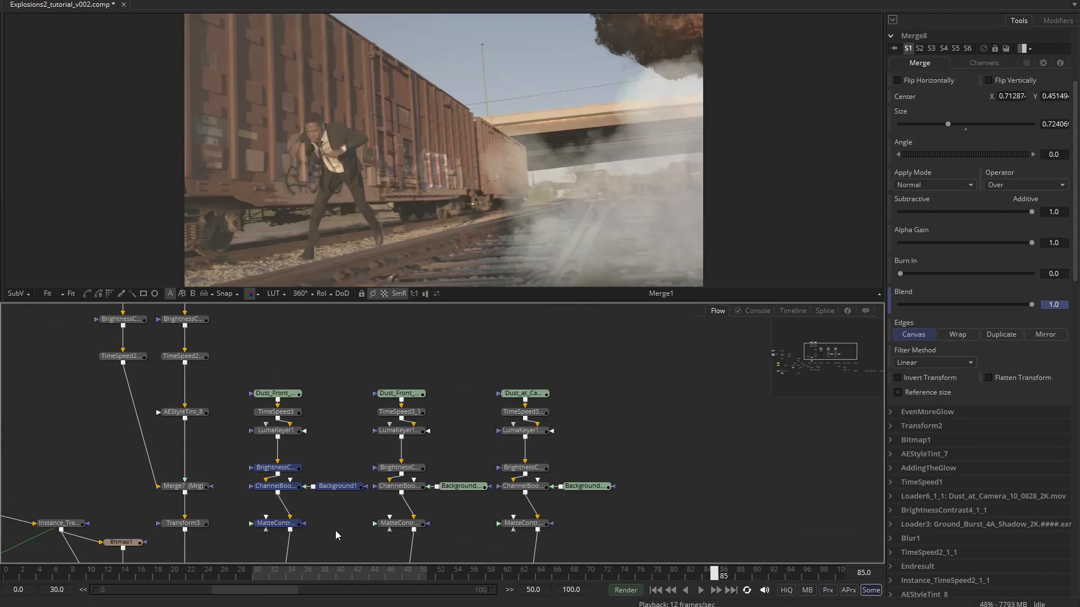
pyautogui.hotkey('ctrl', 'p')
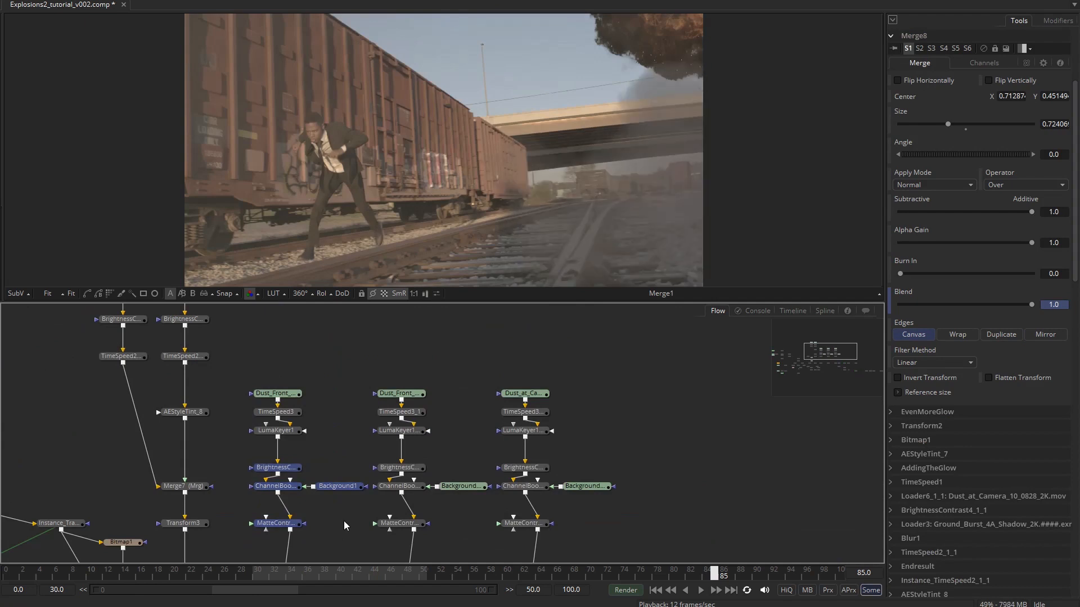
pyautogui.click(456, 442)
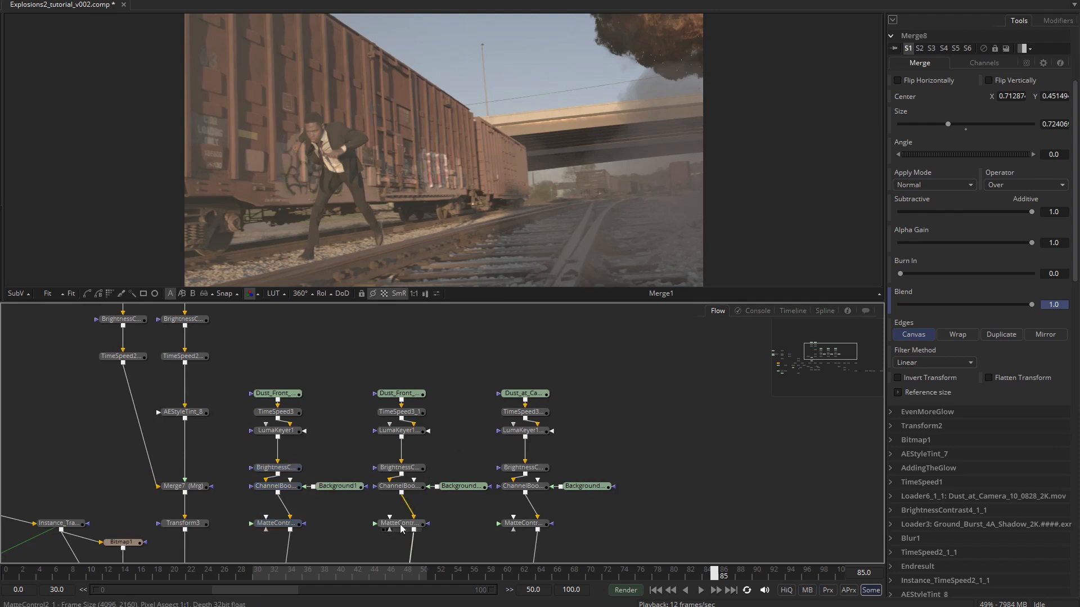
# View the MatteControl2_1 output and compare the Background1_1, Background1 and Background1_1_1 colors used for the dust branches.
pyautogui.moveTo(443, 209); pyautogui.dragTo(445, 211)
pyautogui.click(459, 487)
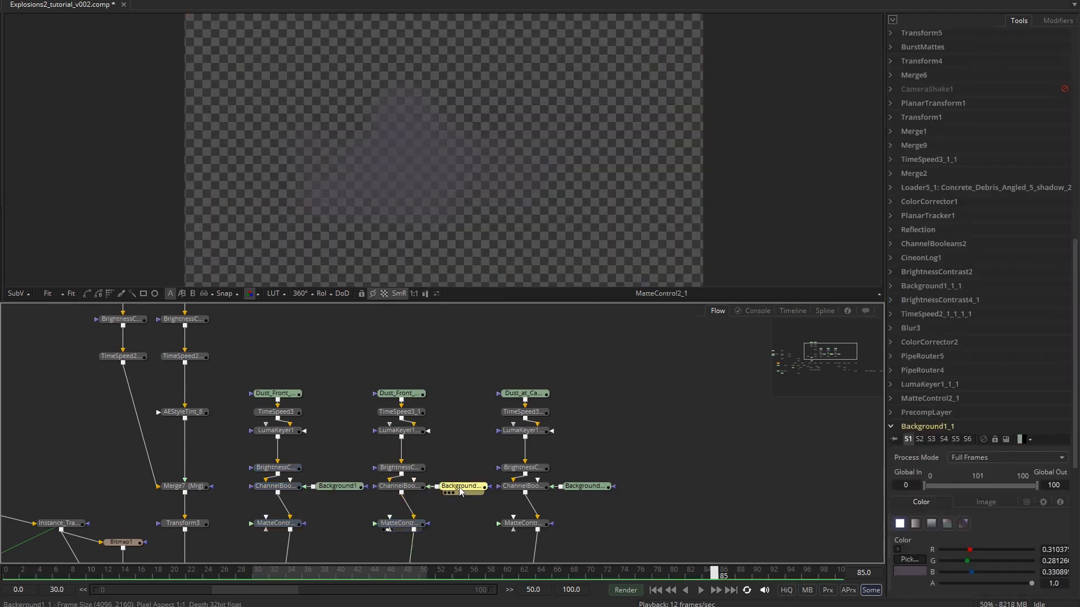
pyautogui.press('1')
pyautogui.scroll(2, 588, 453)
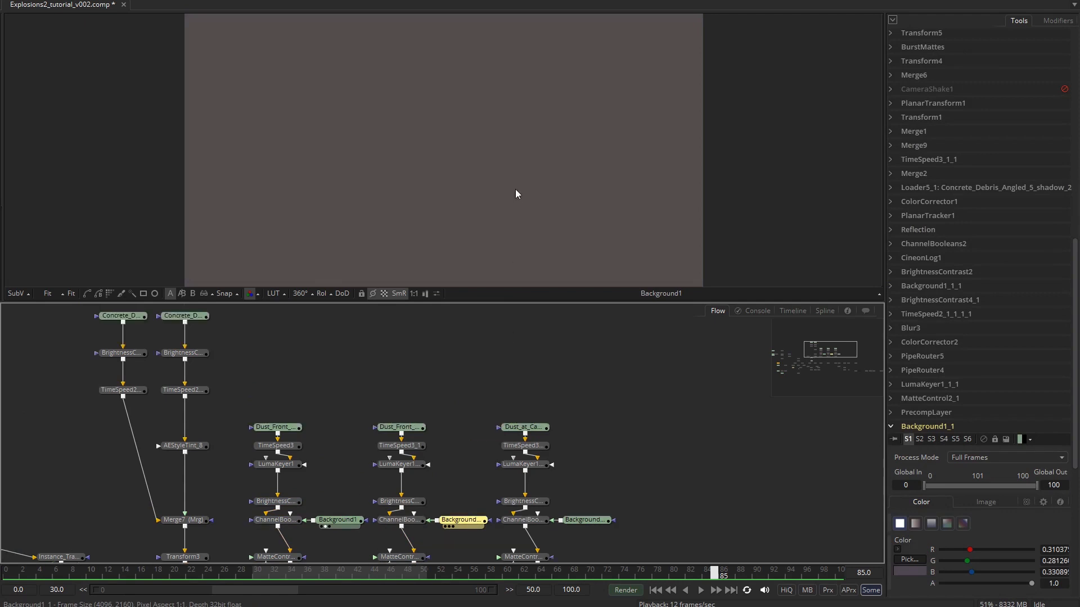
pyautogui.moveTo(606, 523); pyautogui.dragTo(549, 259)
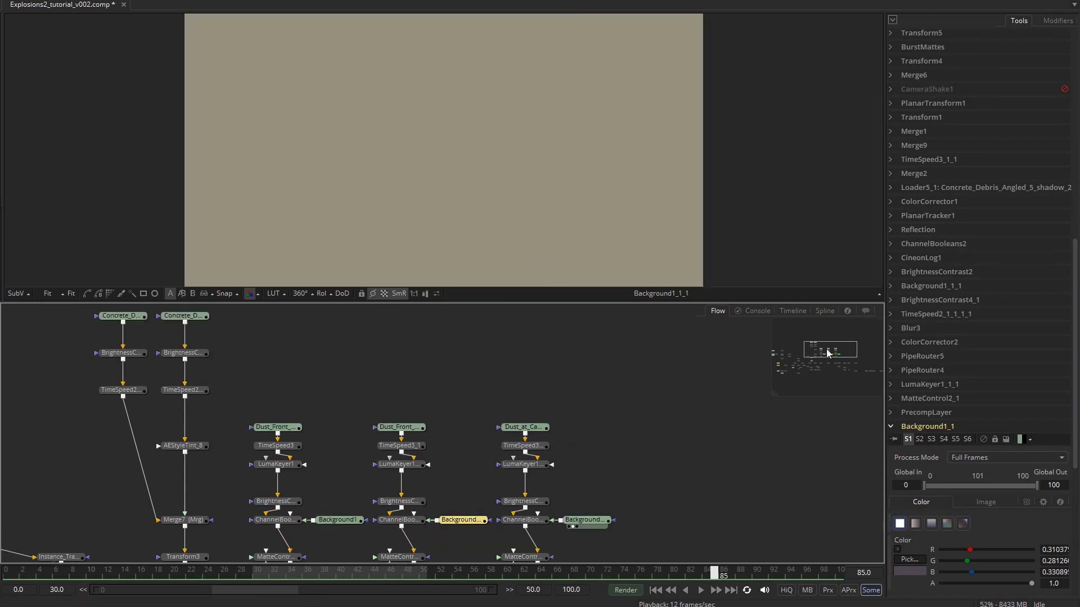
# Compare the Merge1 composite with the Merge8_1 and Merge9 dust merges bypassed and enabled.
pyautogui.moveTo(830, 354); pyautogui.dragTo(838, 361)
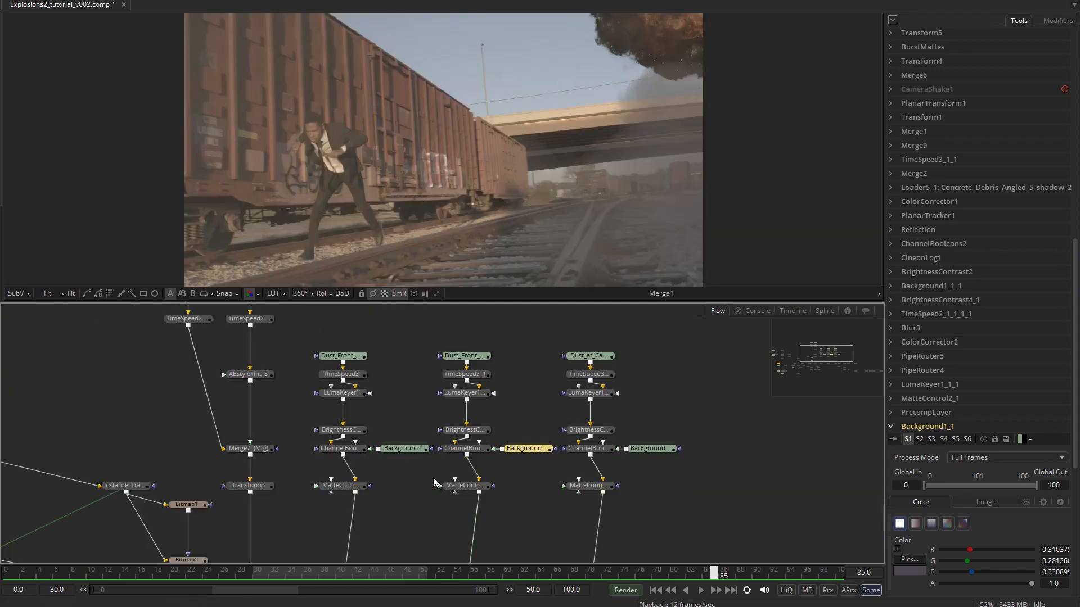
pyautogui.click(433, 479)
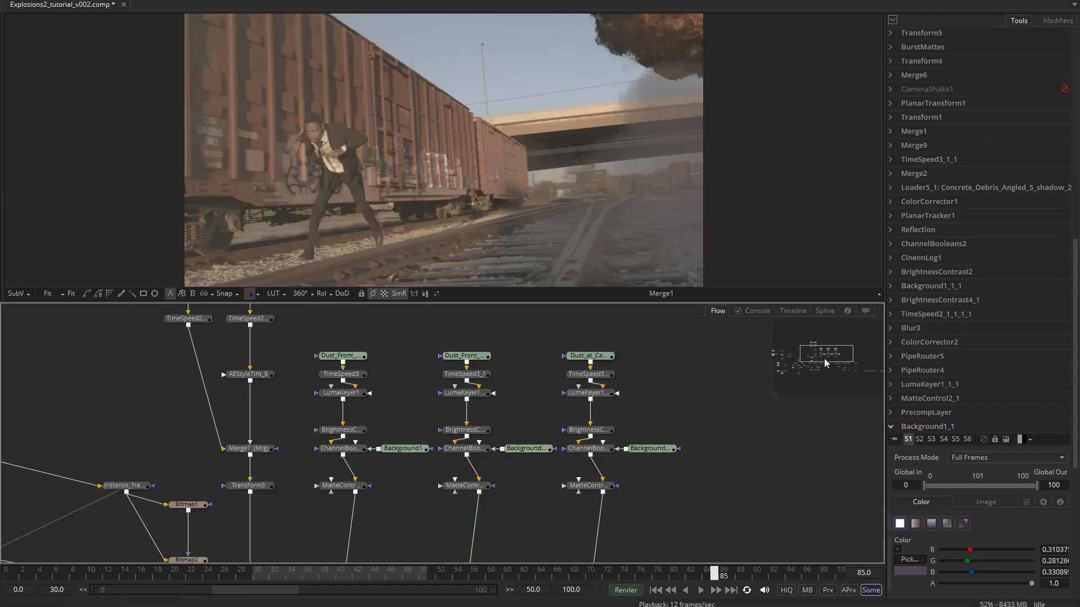
pyautogui.moveTo(824, 363); pyautogui.dragTo(822, 373)
pyautogui.moveTo(453, 399); pyautogui.dragTo(641, 464)
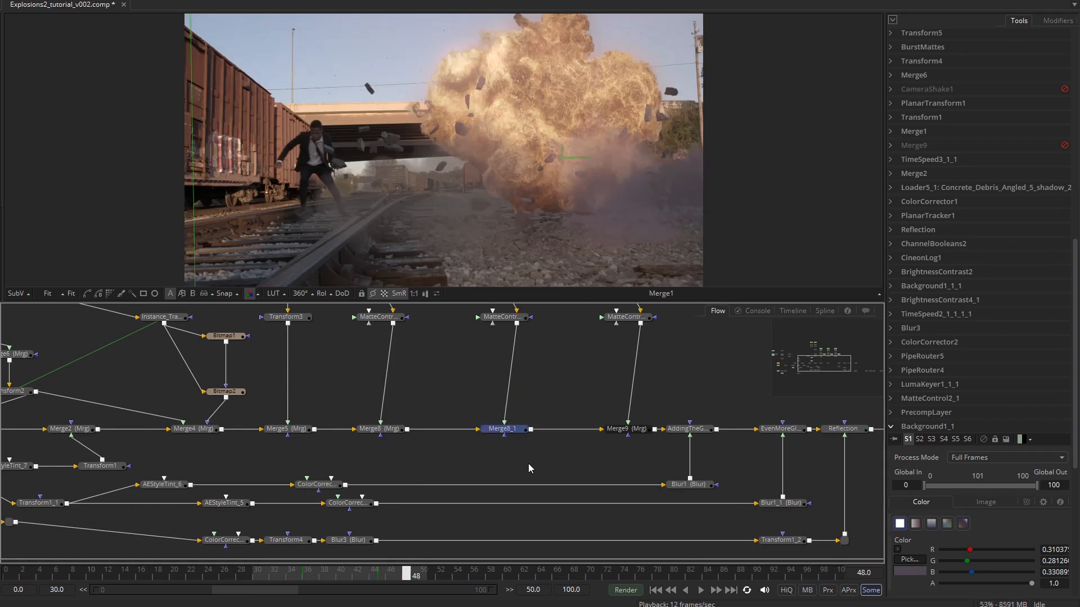
pyautogui.moveTo(595, 400); pyautogui.dragTo(644, 444)
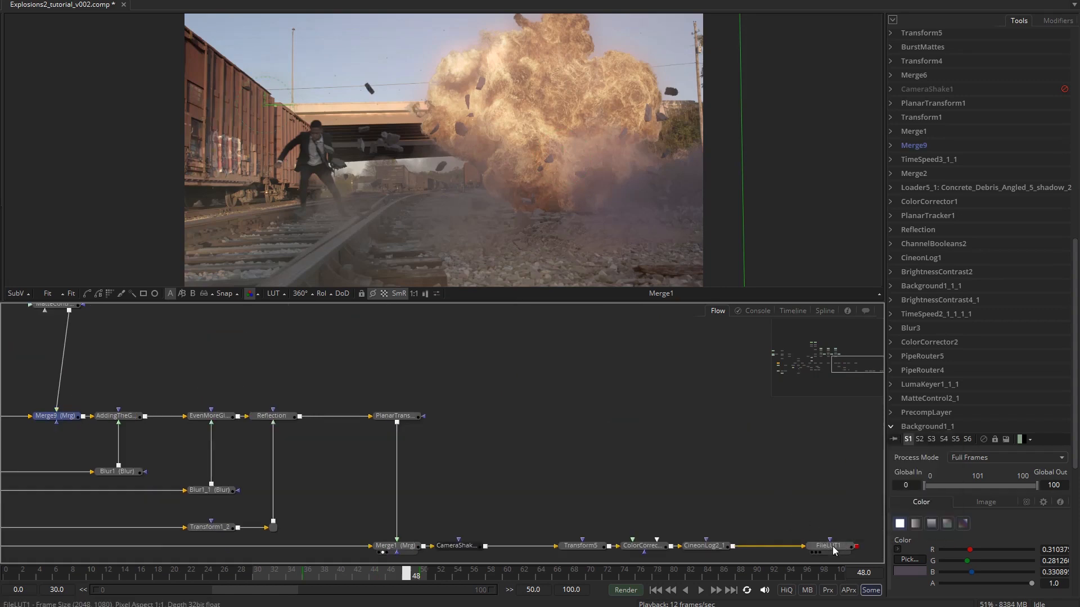
# View the final FileLUT1 output, then enable the bypassed CameraShake1 node and view its result at frame 31.
pyautogui.moveTo(833, 546); pyautogui.dragTo(550, 150)
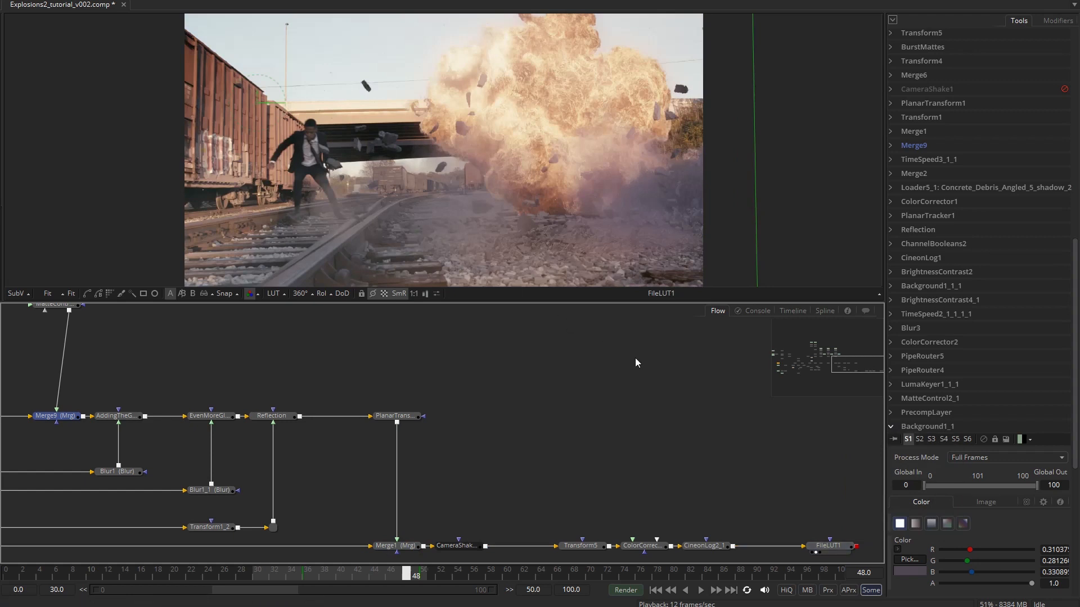
pyautogui.moveTo(856, 379); pyautogui.dragTo(863, 367)
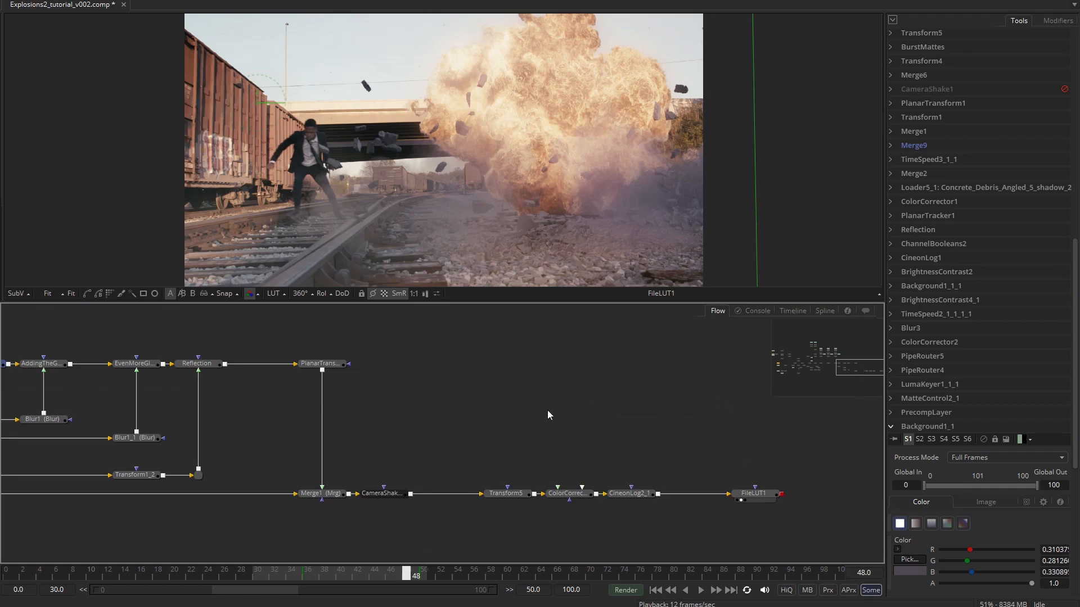
pyautogui.scroll(2, 544, 403)
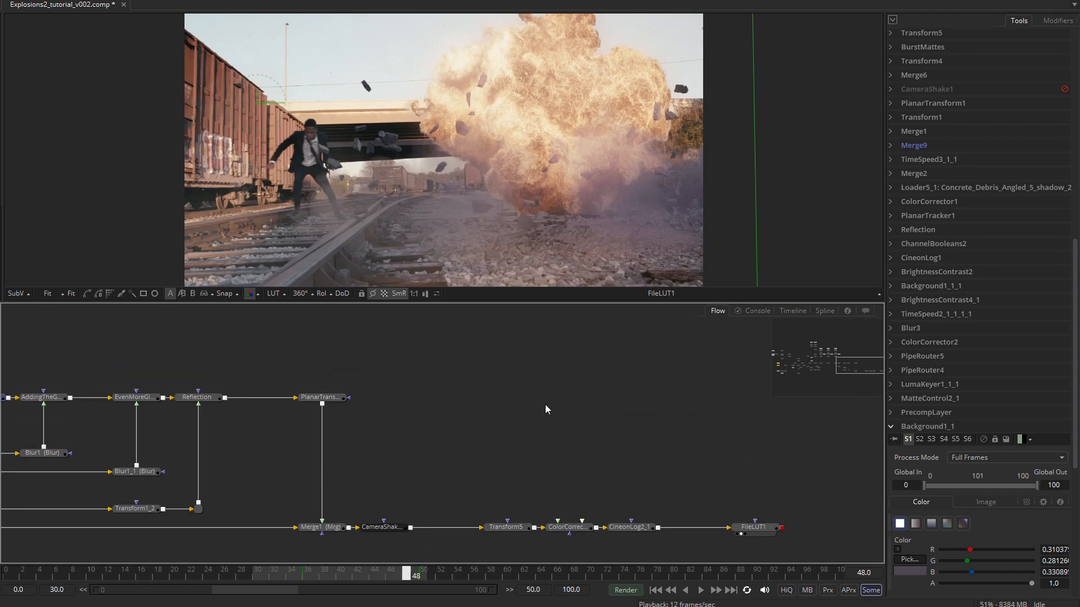
pyautogui.click(403, 526)
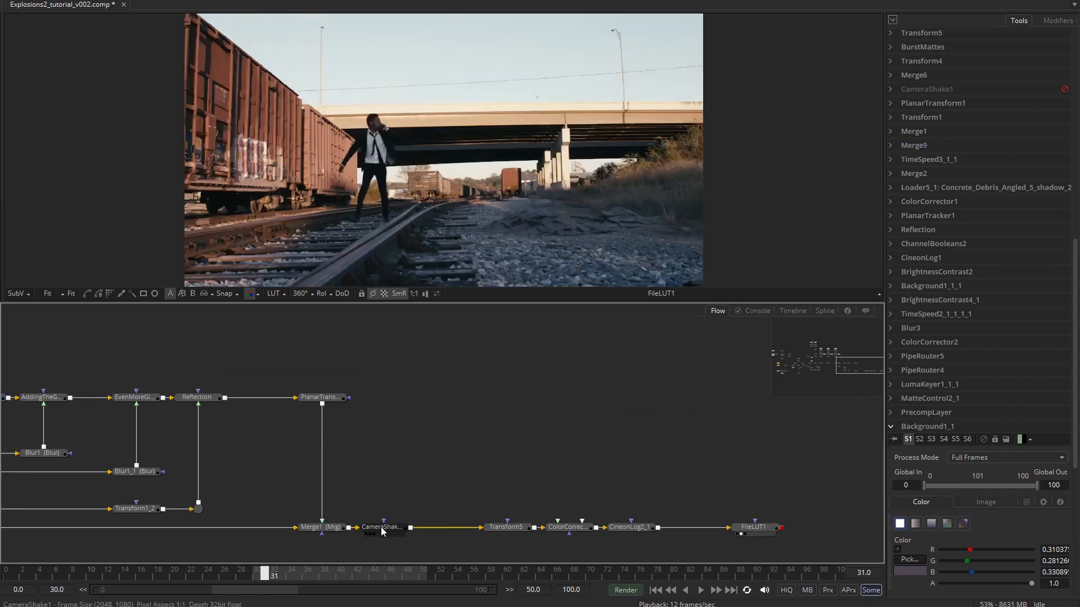
pyautogui.hotkey('ctrl', 'p')
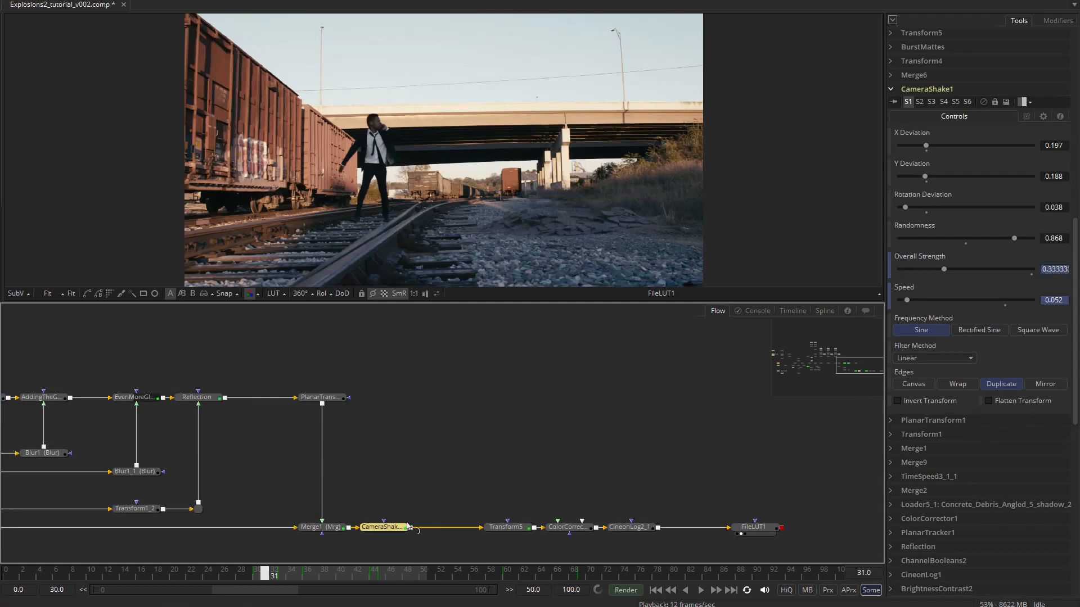
pyautogui.press('1')
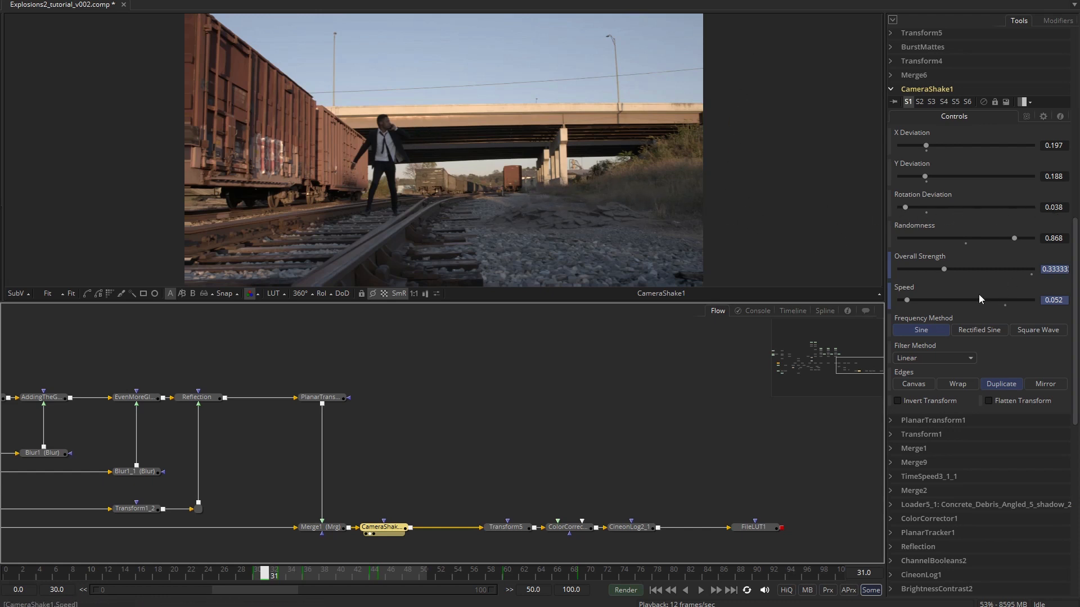
# Examine the animation curves of CameraShake1's Overall Strength and Speed.
pyautogui.rightClick(967, 279)
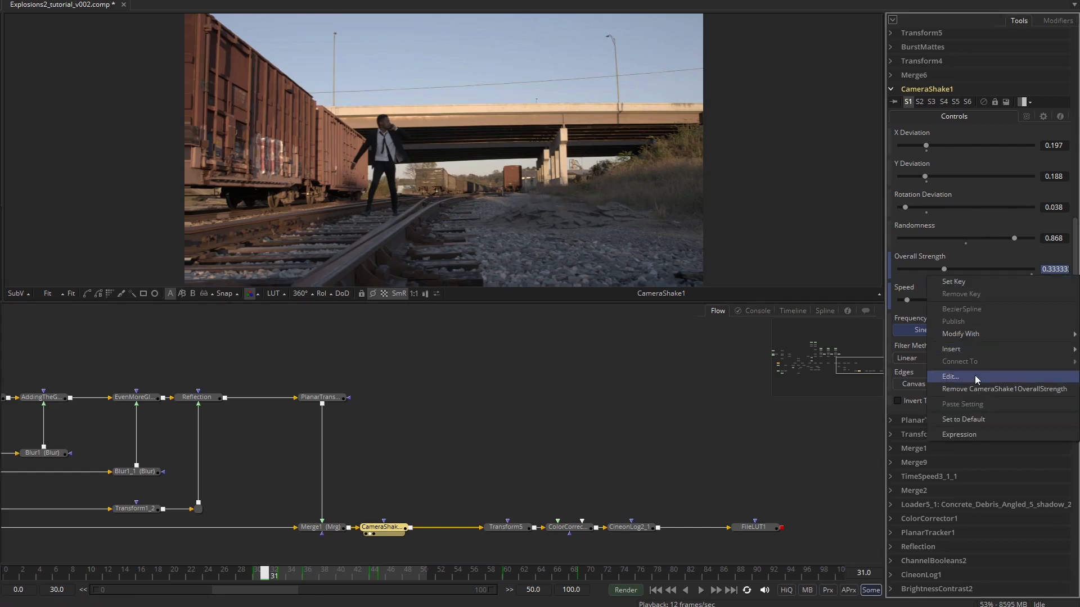
pyautogui.click(961, 377)
pyautogui.rightClick(965, 304)
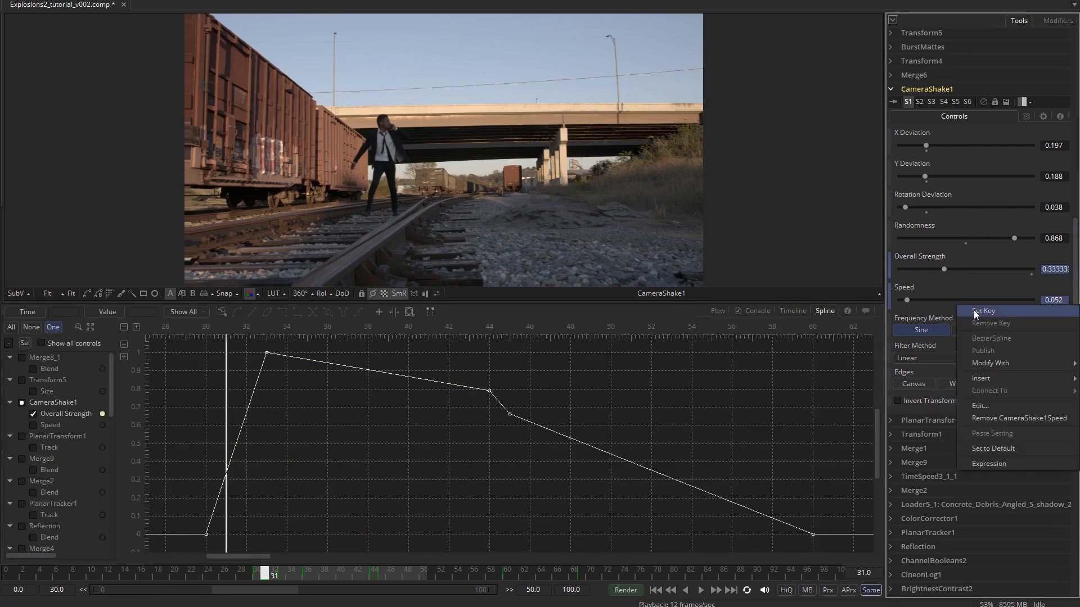
pyautogui.click(964, 403)
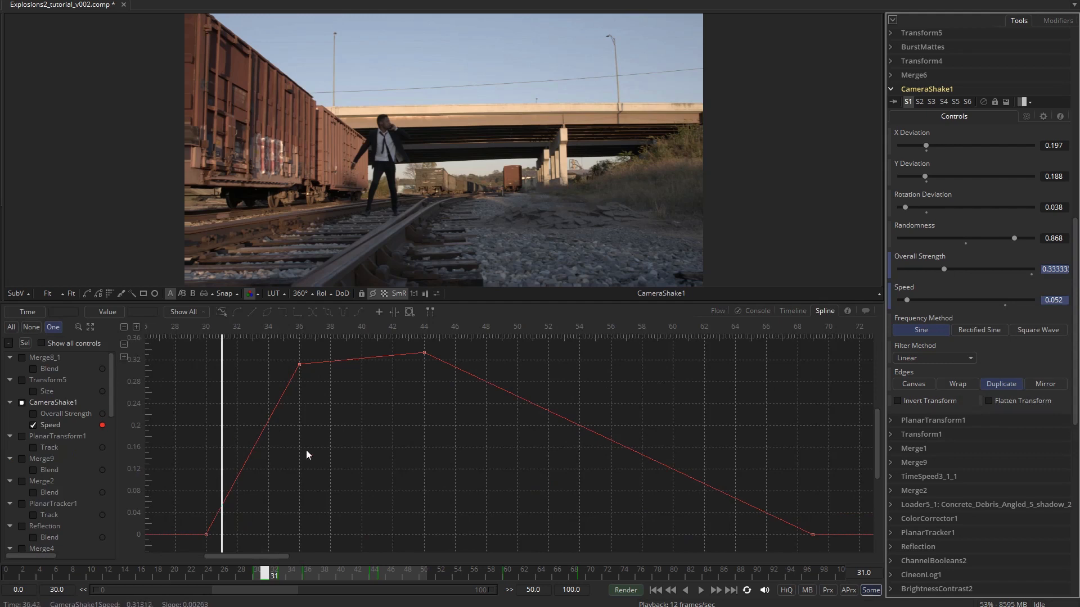
pyautogui.click(359, 423)
pyautogui.click(719, 311)
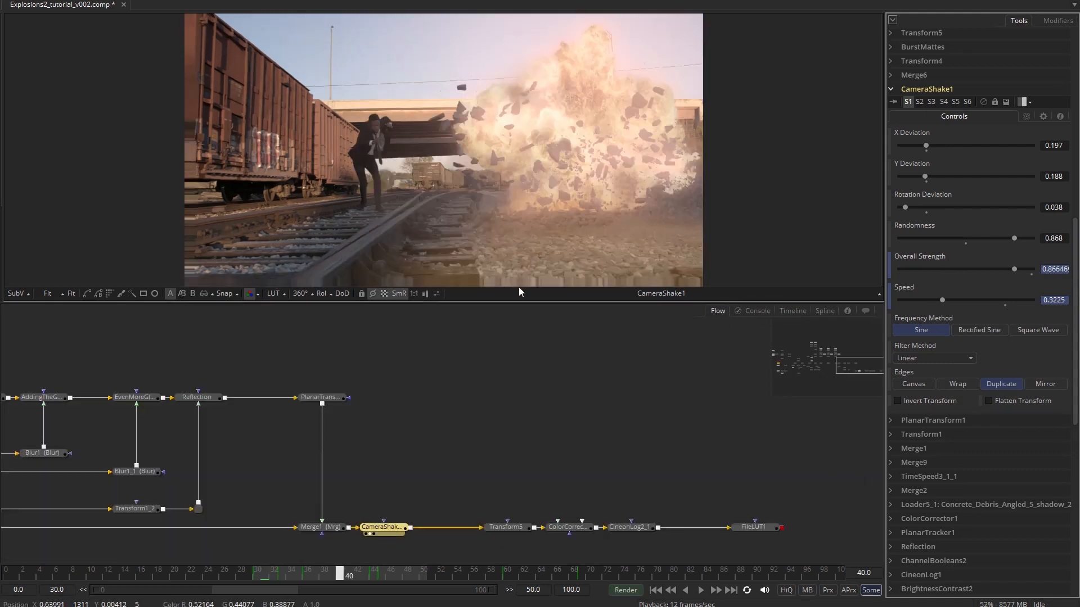
# Inspect the lower frame edge at frame 40 to see how CameraShake1's Duplicate edges setting fills it.
pyautogui.moveTo(543, 240); pyautogui.dragTo(565, 172)
pyautogui.scroll(2, 558, 177)
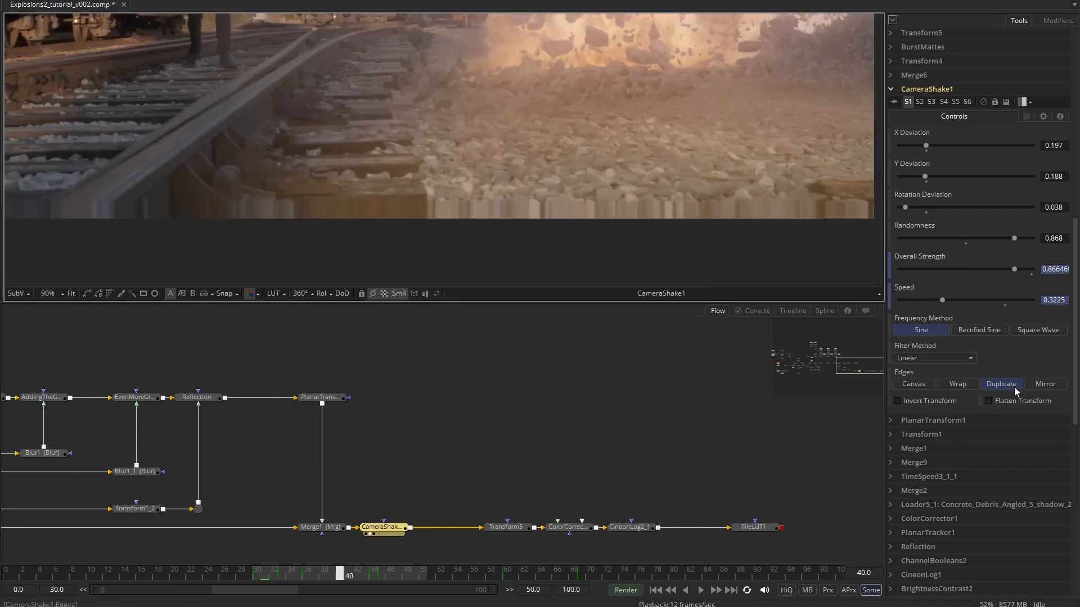
pyautogui.hotkey('ctrl', 'f')
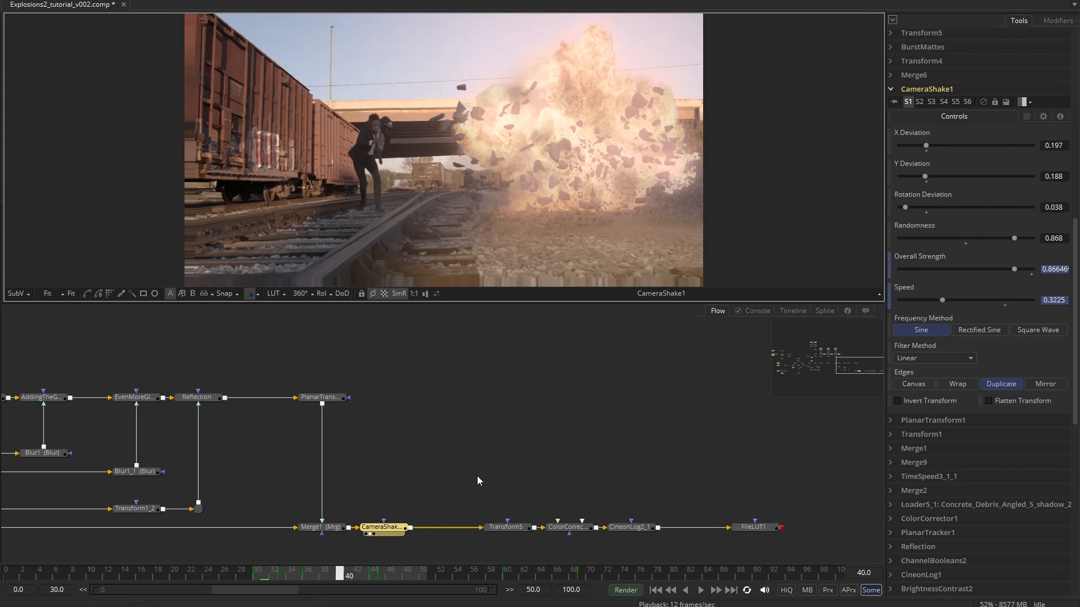
# View the Transform5 output and examine its Size animation curve, from the first keyframe to the peak at frame 33.
pyautogui.click(510, 525)
pyautogui.press('1')
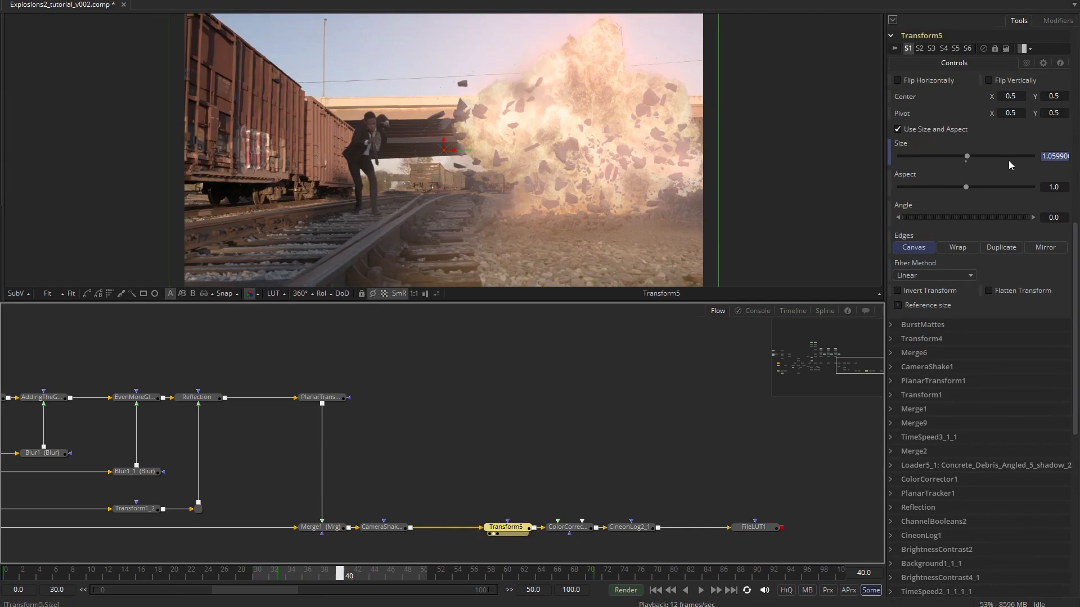
pyautogui.click(826, 311)
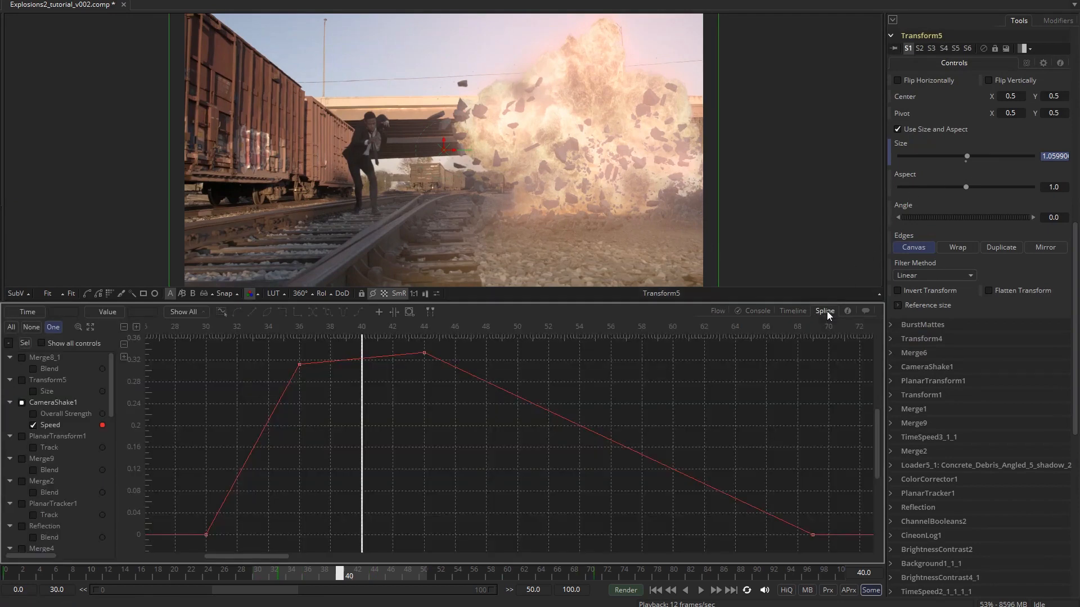
pyautogui.rightClick(1010, 162)
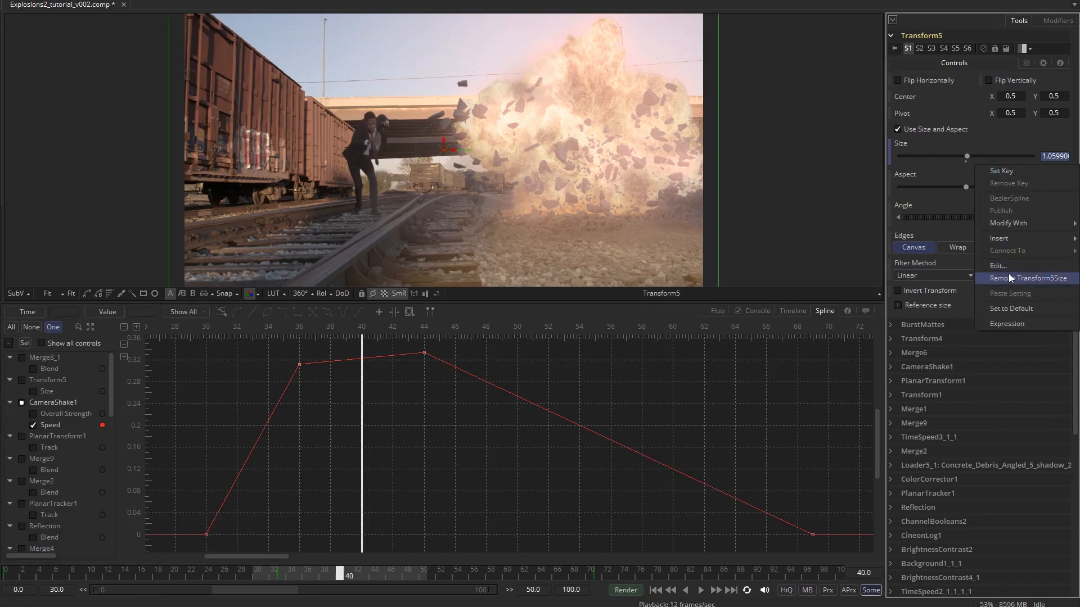
pyautogui.click(1008, 271)
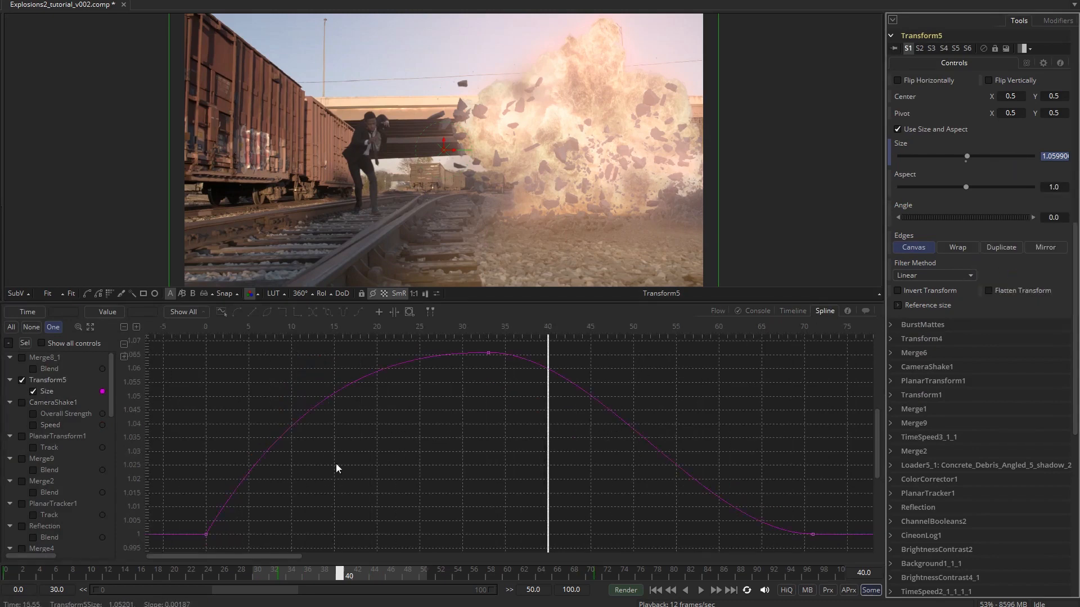
pyautogui.moveTo(290, 496); pyautogui.dragTo(187, 554)
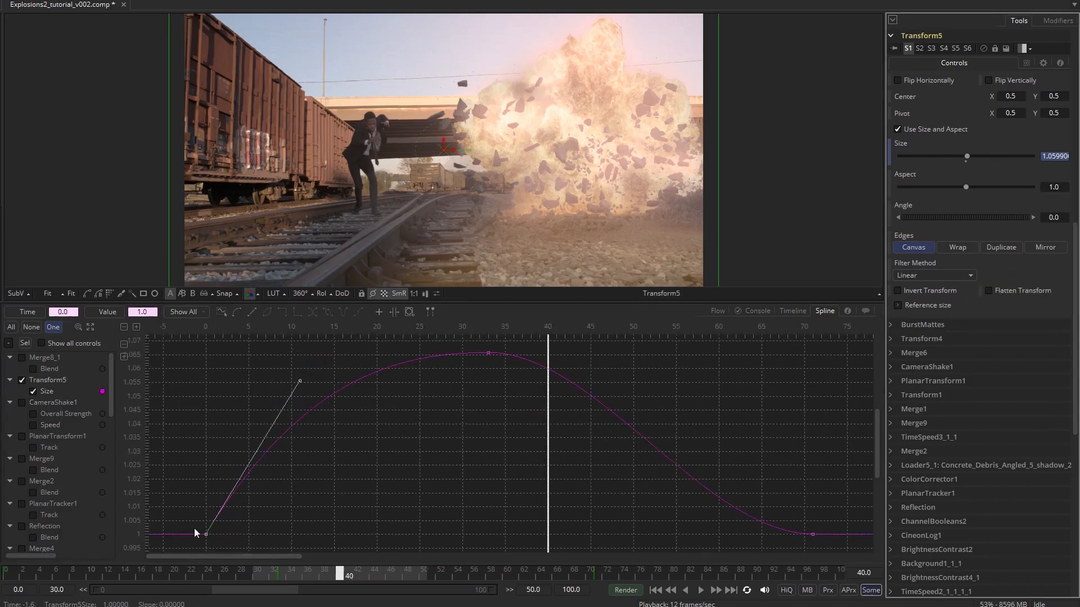
pyautogui.moveTo(312, 485); pyautogui.dragTo(504, 339)
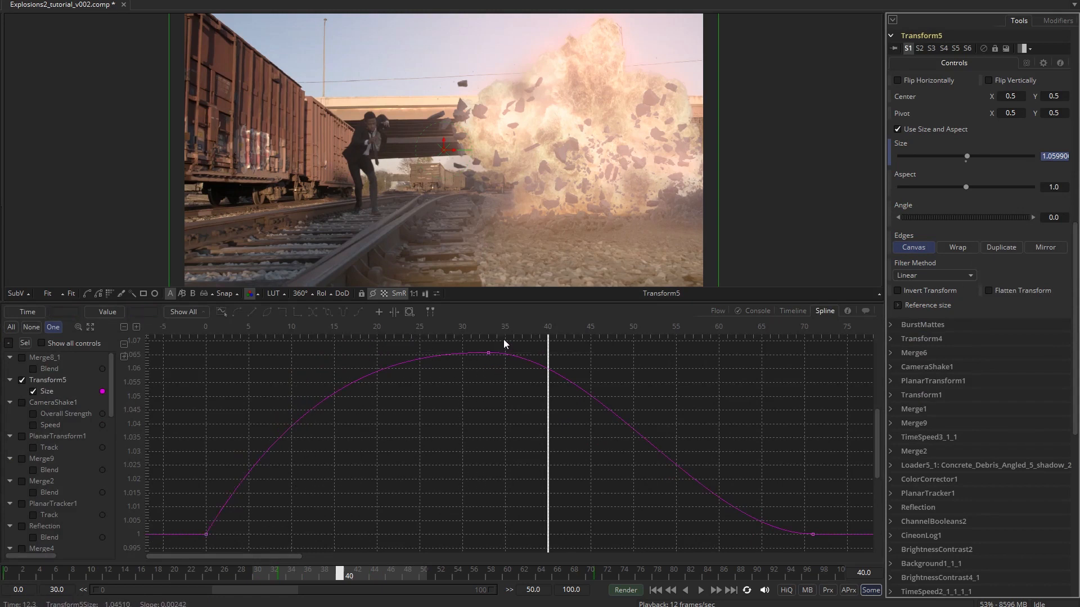
pyautogui.moveTo(461, 394); pyautogui.dragTo(511, 345)
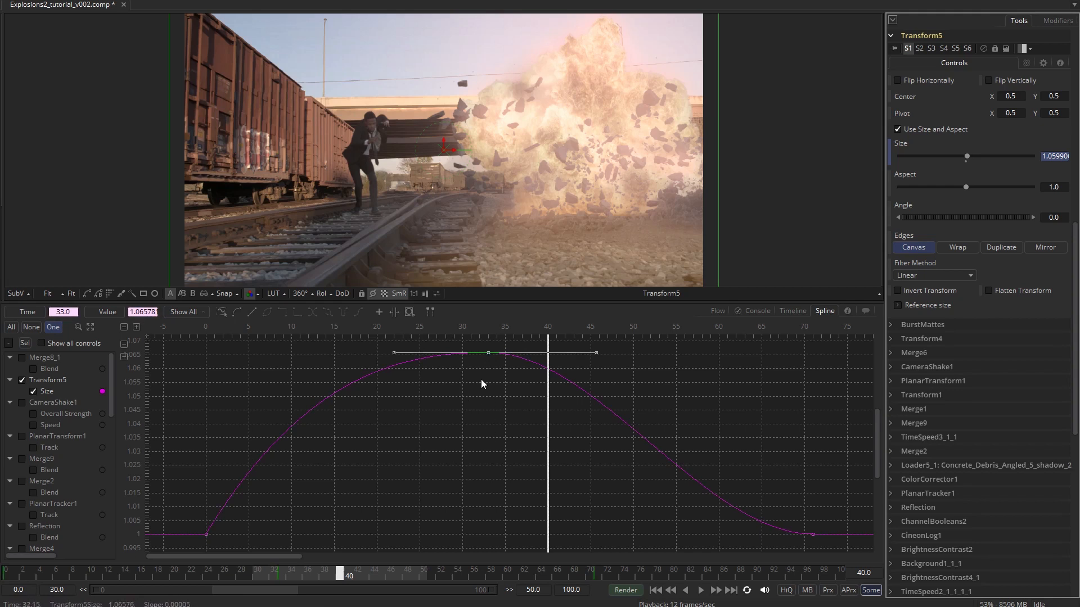
# Go to frame 35 and check the Motion Blur quality and shutter angle settings of Transform5.
pyautogui.click(505, 330)
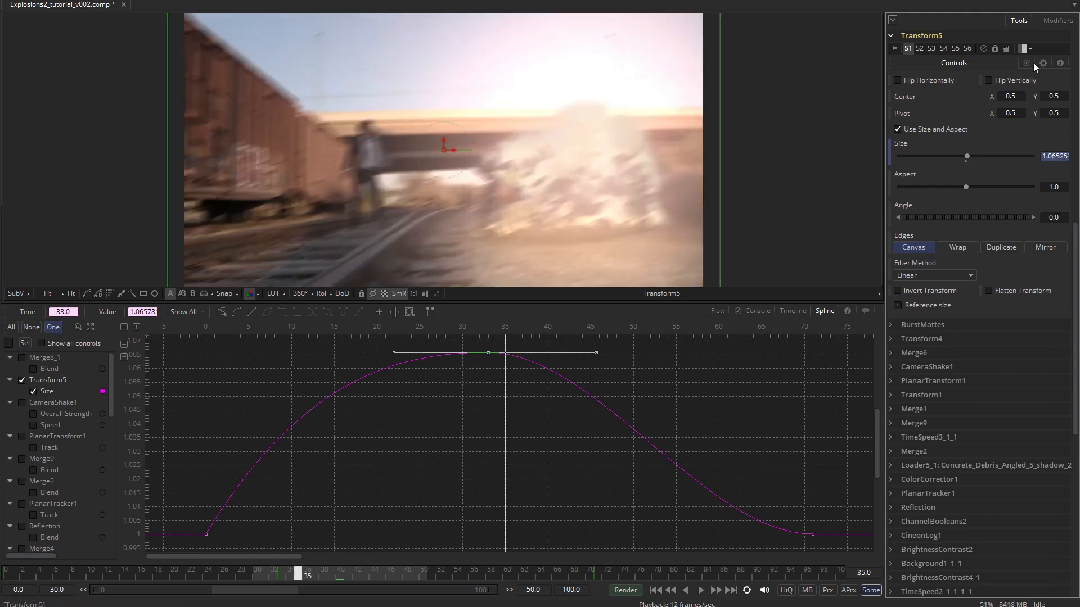
pyautogui.click(1026, 64)
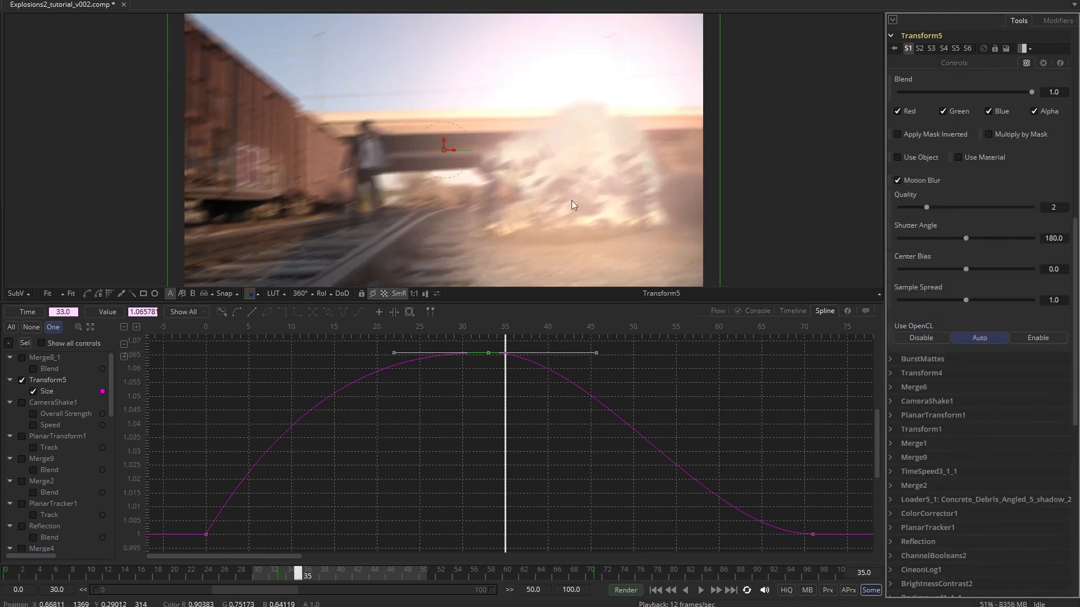
pyautogui.click(922, 62)
pyautogui.click(717, 311)
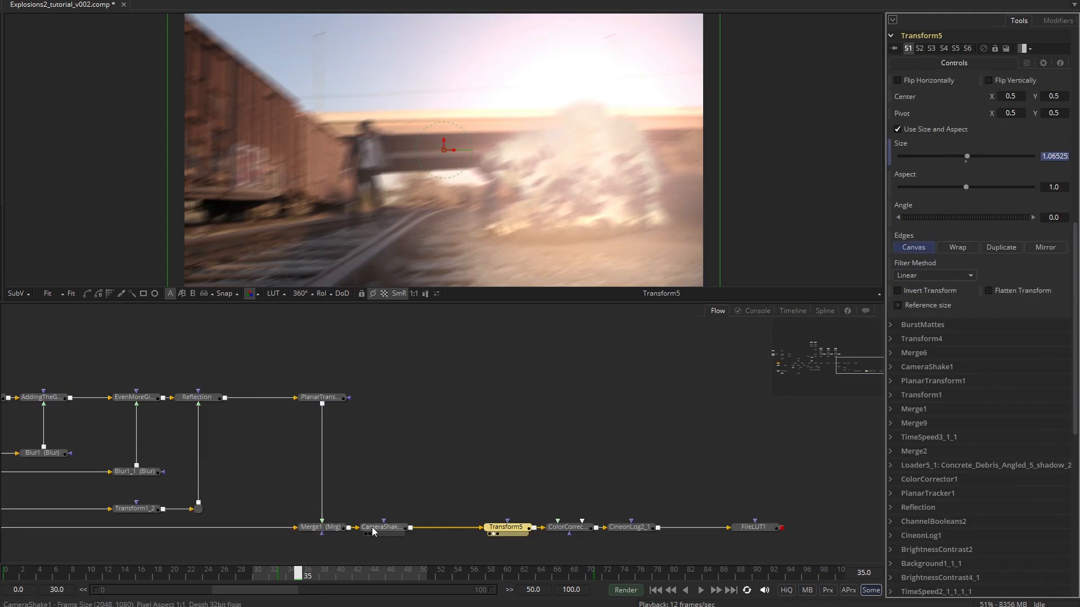
# Compare the Merge1 output with the shaken and scaled Transform5 output at frame 35.
pyautogui.click(815, 311)
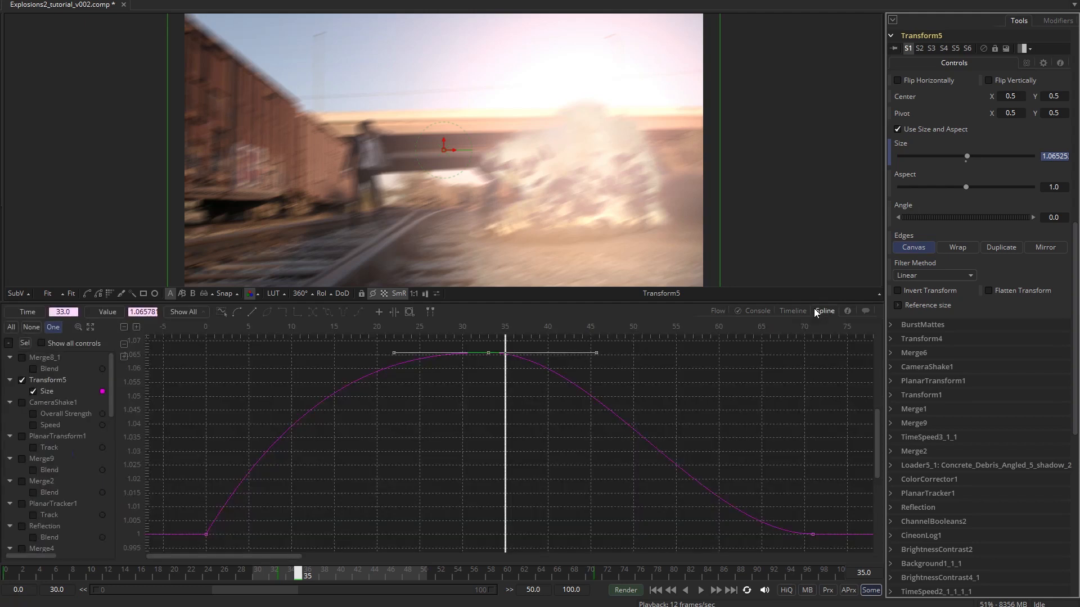
pyautogui.click(718, 310)
pyautogui.click(307, 533)
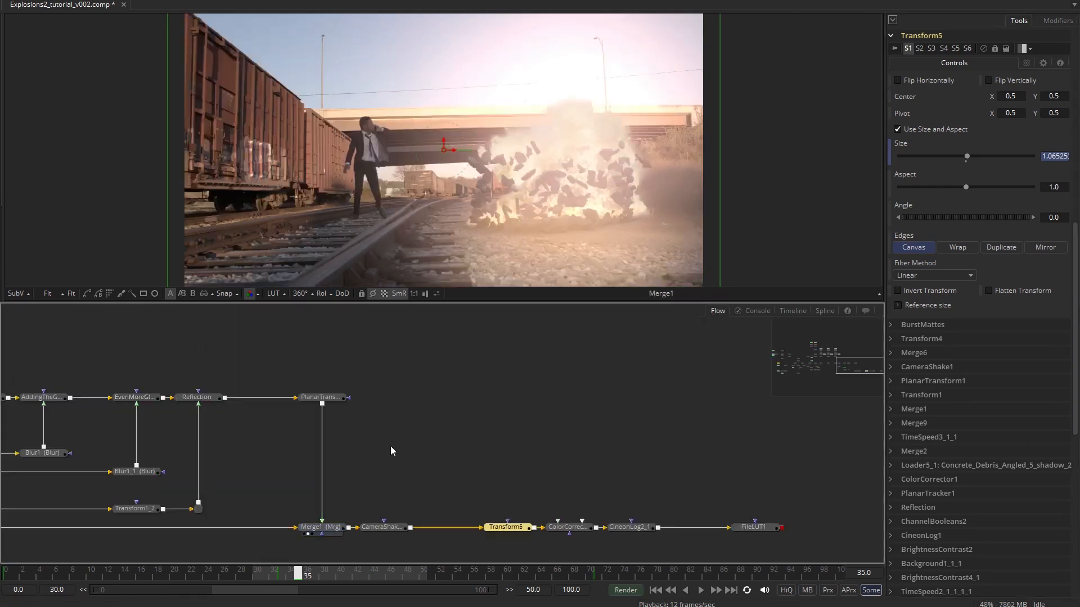
pyautogui.click(492, 534)
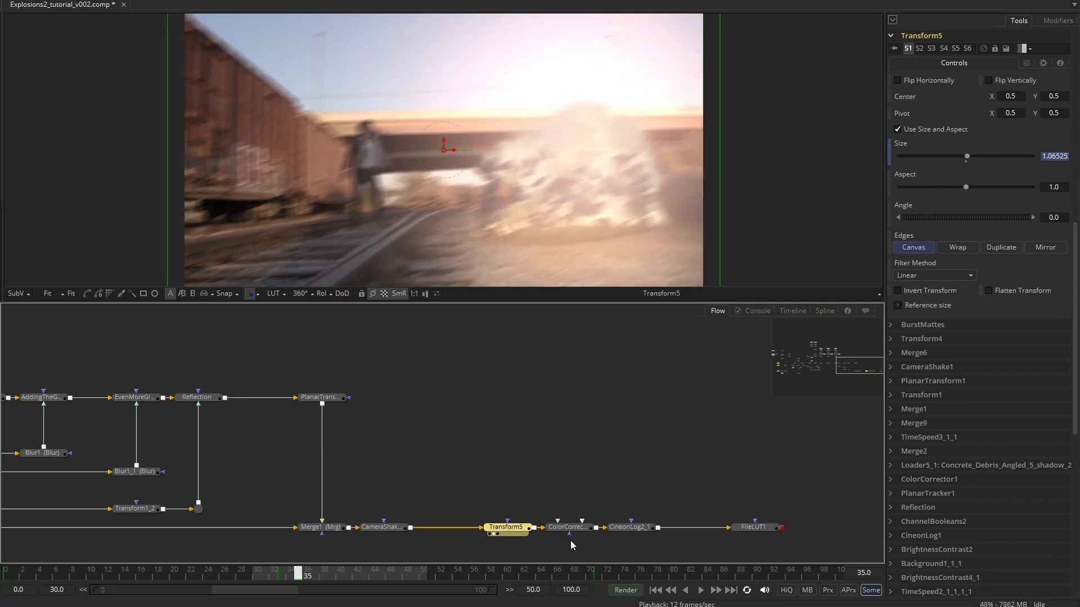
# Inspect the Lin to Log conversion in CineonLog2_1 and the Kodak 2393 LUT in FileLUT1, viewing both outputs.
pyautogui.click(617, 533)
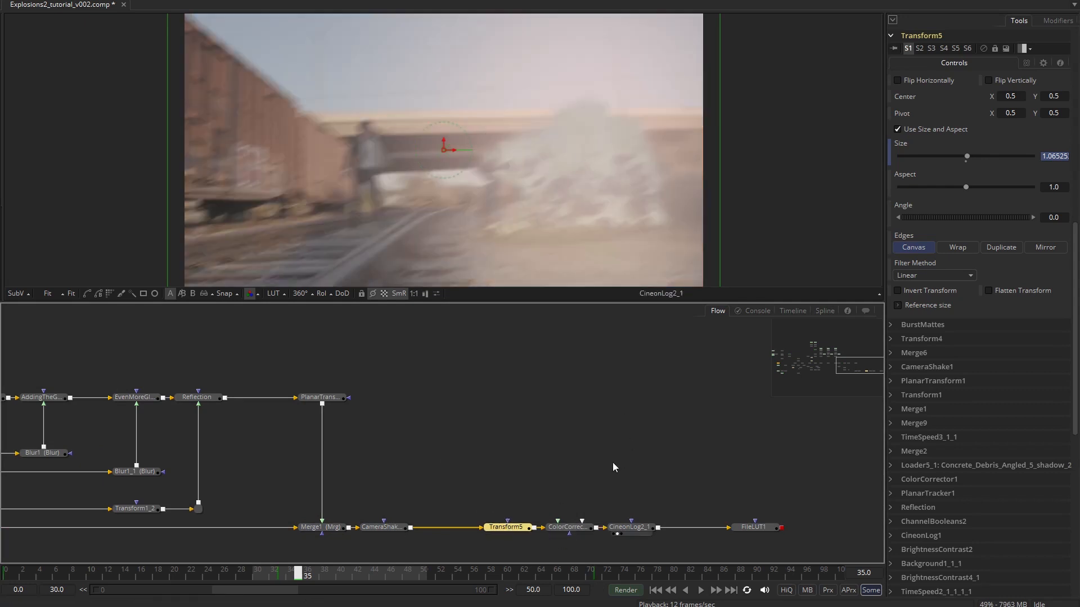
pyautogui.click(630, 529)
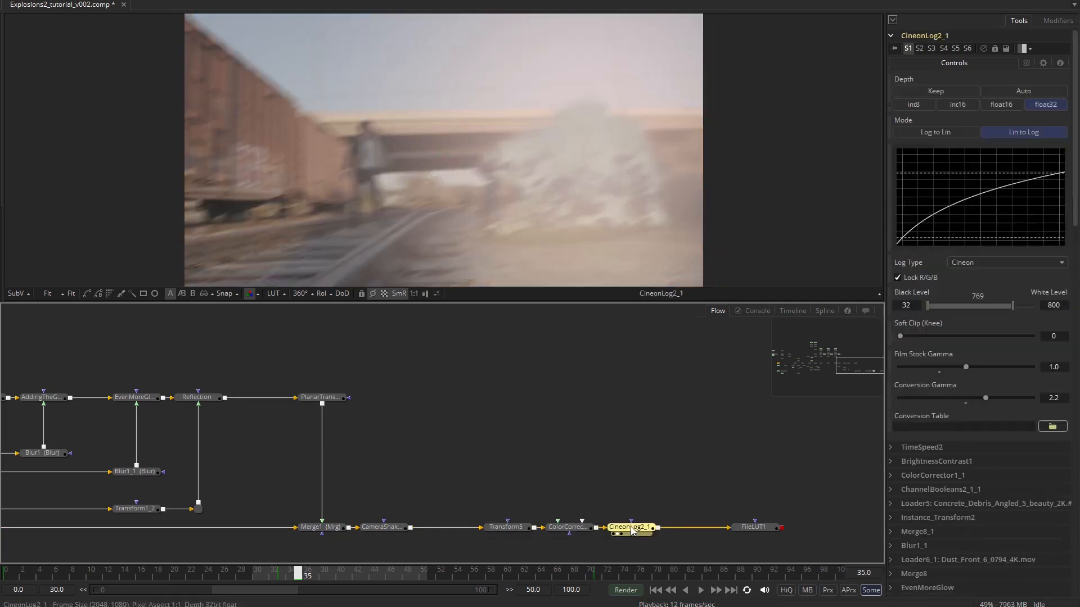
pyautogui.click(759, 531)
pyautogui.press('1')
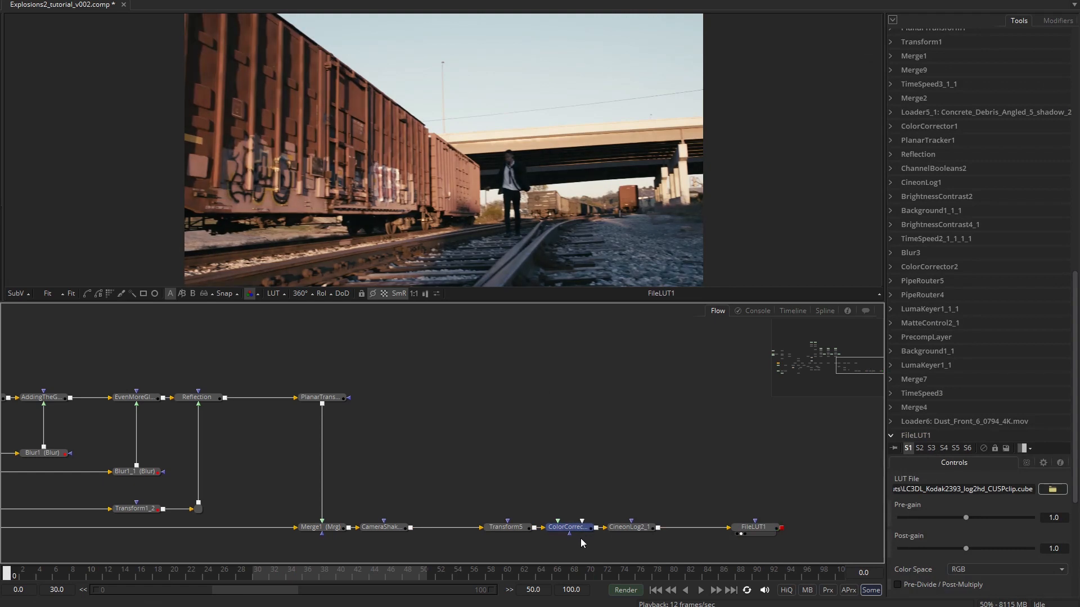
pyautogui.moveTo(753, 527); pyautogui.dragTo(670, 240)
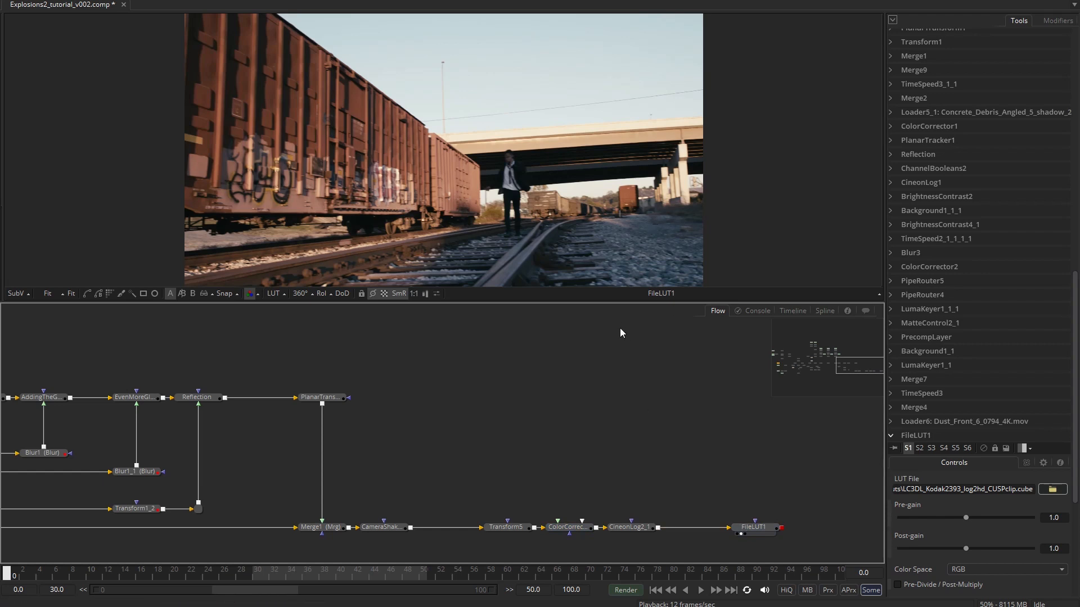
pyautogui.moveTo(865, 370); pyautogui.dragTo(832, 353)
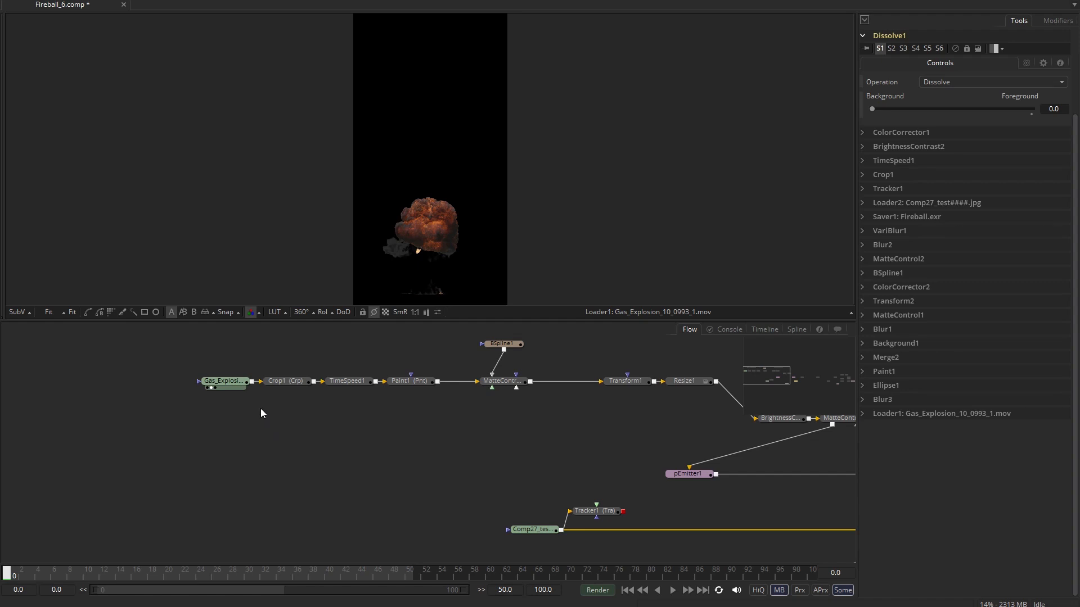
# Inspect the Gas_Explosion_10_0993_1.mov loader in Fireball_6.comp and play the Comp27_test footage.
pyautogui.moveTo(234, 383); pyautogui.dragTo(464, 171)
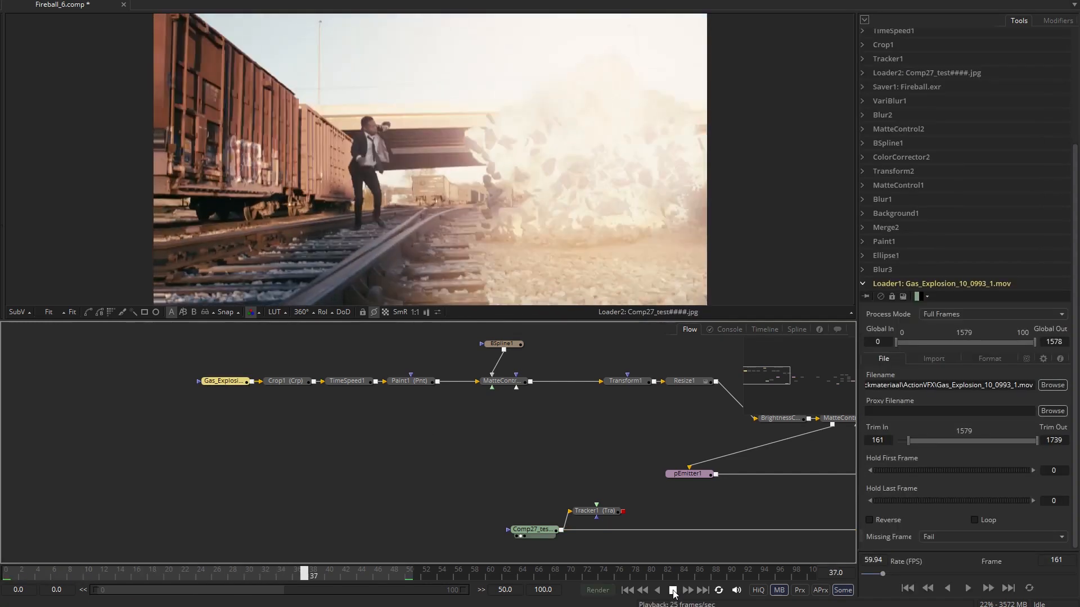
# Stop the Comp27_test playback, scrub to frame 30 and return to the first frame.
pyautogui.click(672, 590)
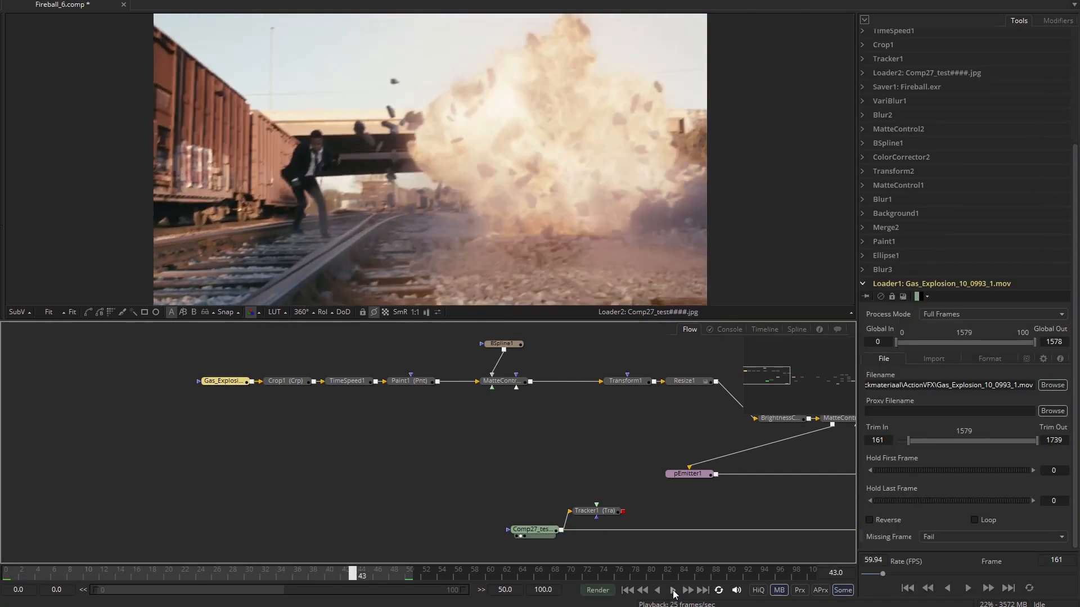
pyautogui.moveTo(191, 569); pyautogui.dragTo(250, 579)
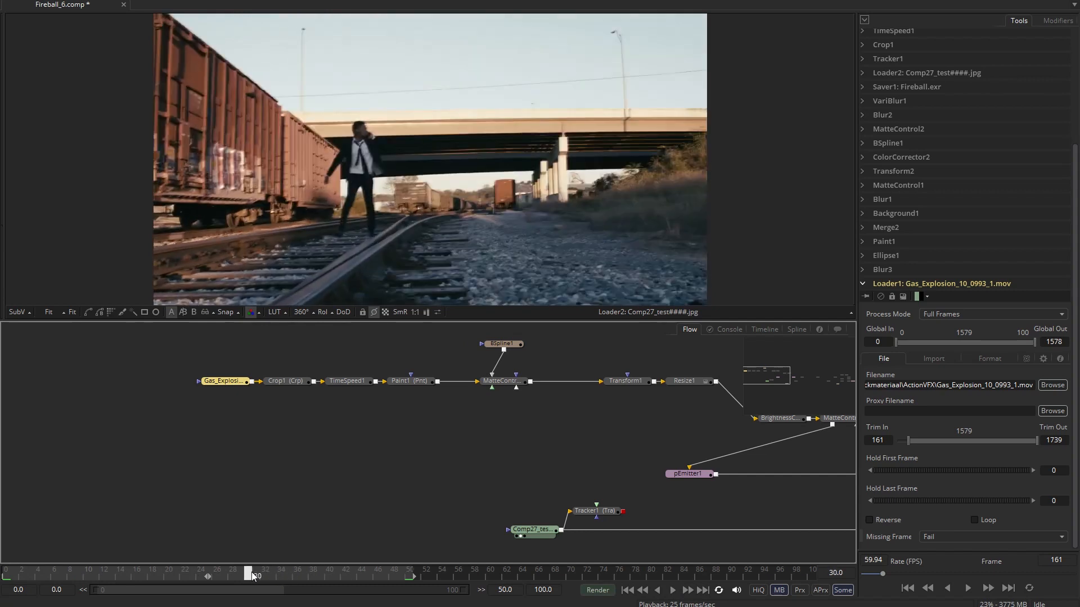
pyautogui.click(628, 591)
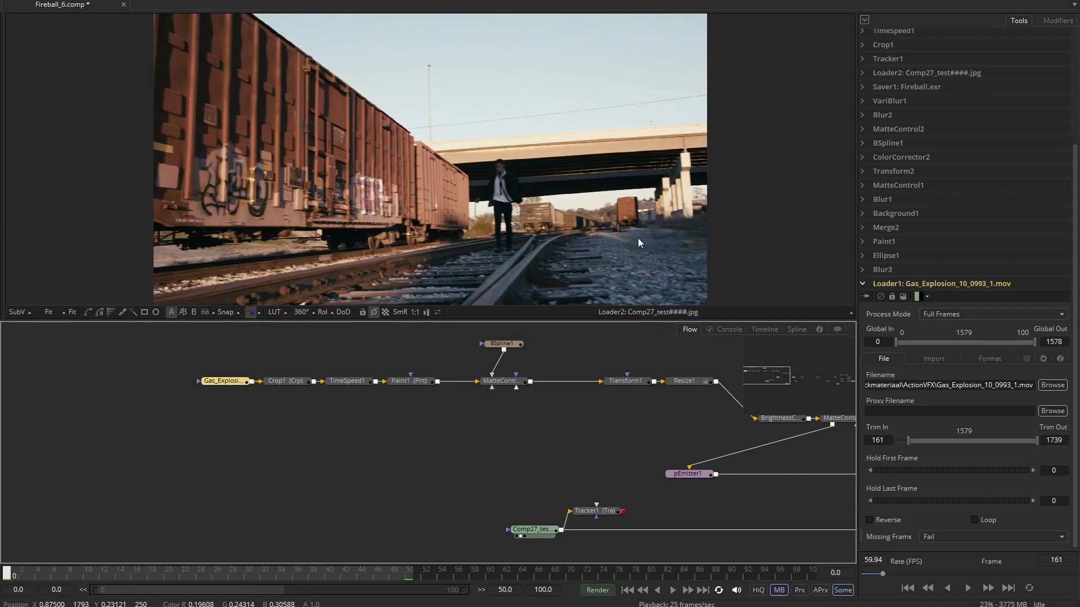
# View Tracker1, examine its track path on the lamp post up close, fit the image again and play the footage.
pyautogui.moveTo(585, 512); pyautogui.dragTo(444, 84)
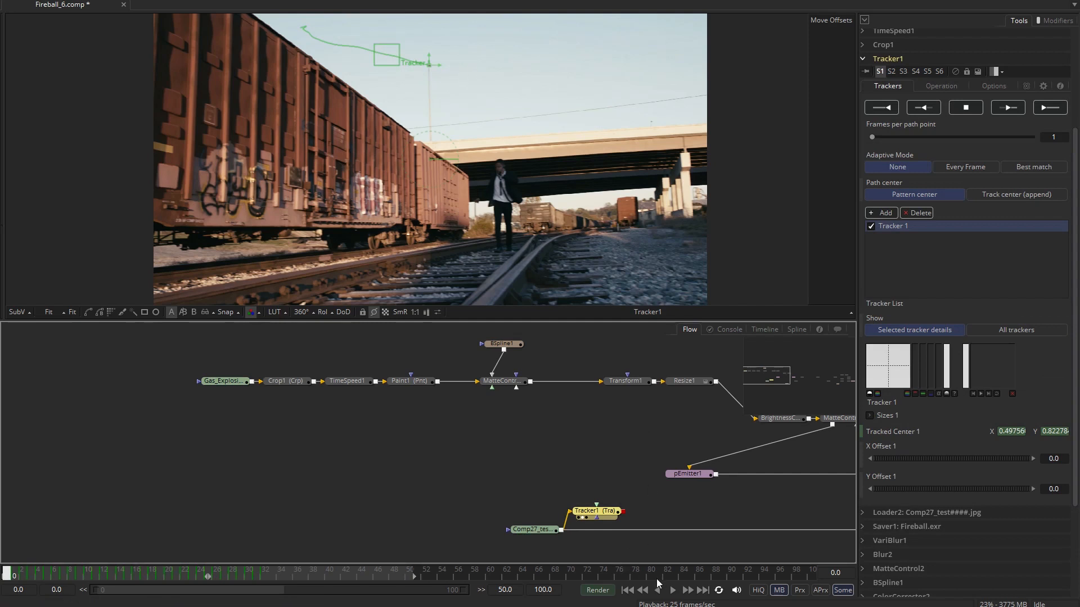
pyautogui.moveTo(594, 511); pyautogui.dragTo(436, 82)
pyautogui.scroll(5, 436, 83)
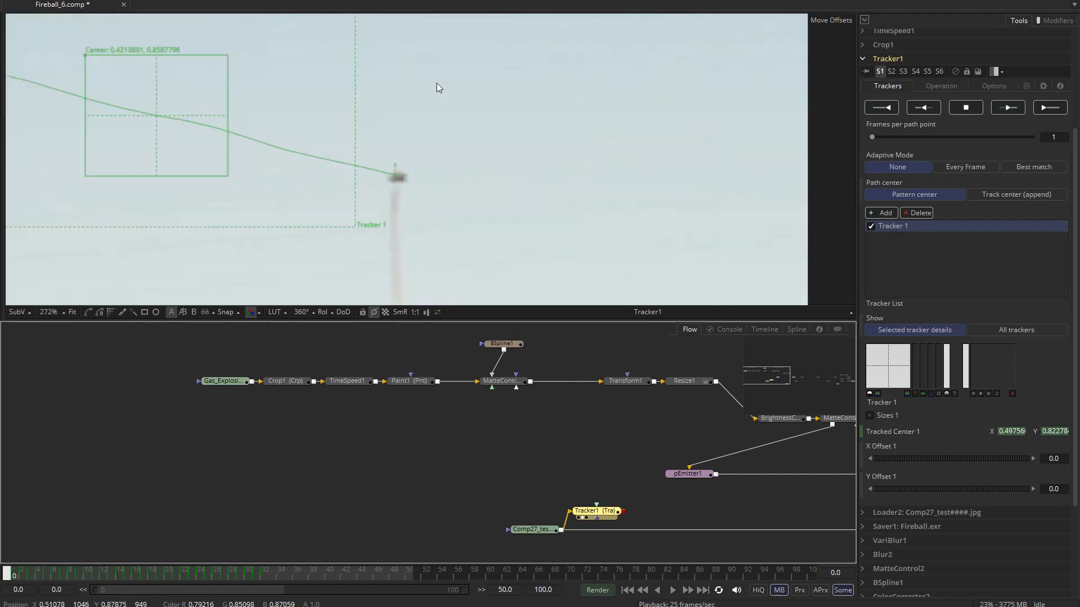
pyautogui.click(73, 311)
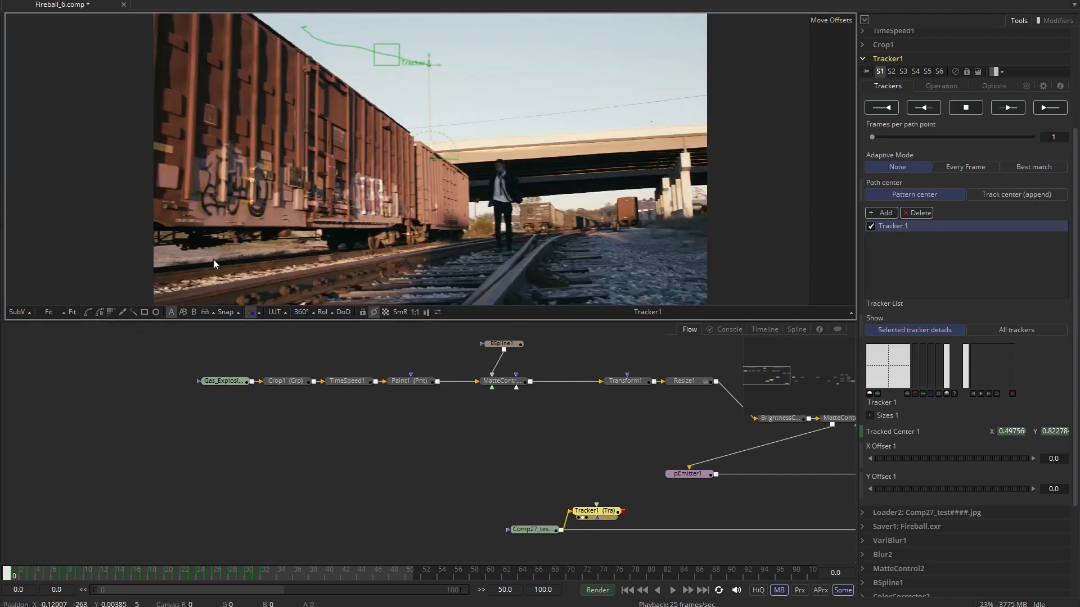
pyautogui.click(672, 591)
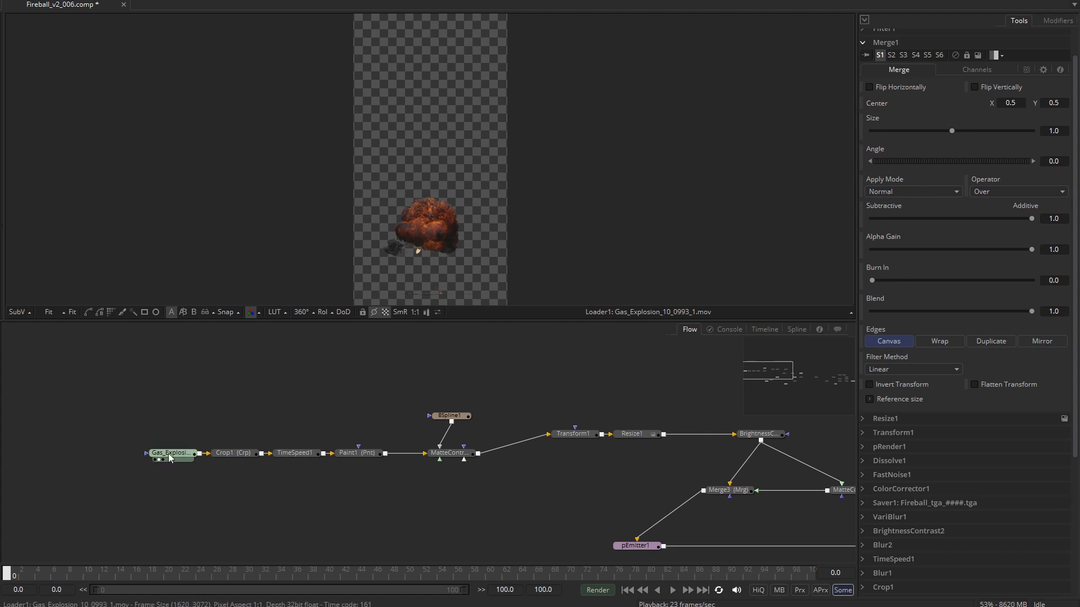
# Inspect the Crop1 and TimeSpeed1 outputs in Fireball_v2_006.comp, and view Paint1 at frame 11.
pyautogui.moveTo(234, 453); pyautogui.dragTo(437, 203)
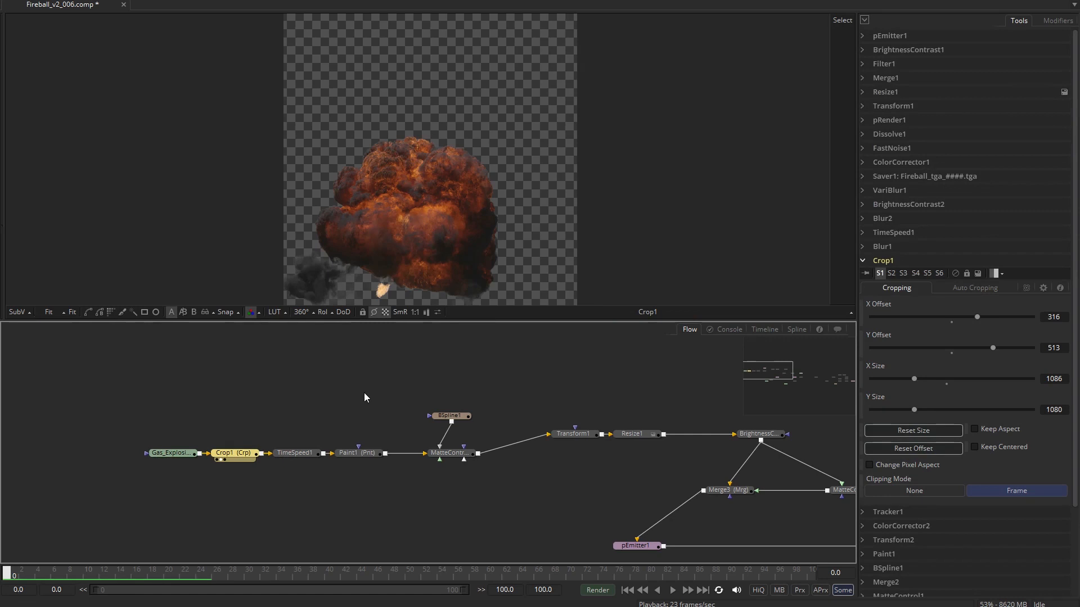
pyautogui.moveTo(295, 453); pyautogui.dragTo(470, 248)
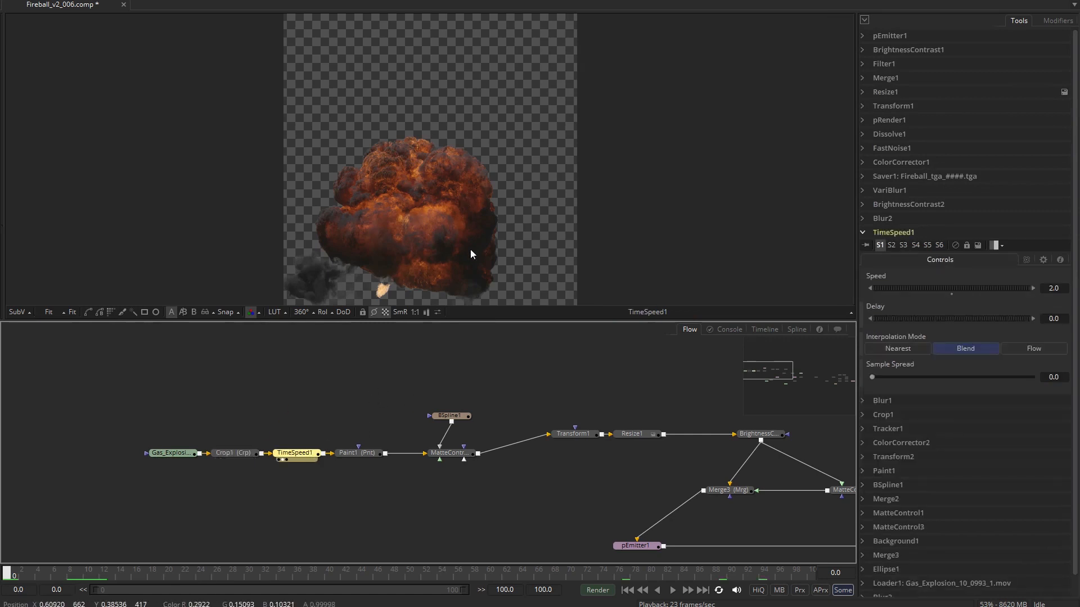
pyautogui.click(374, 454)
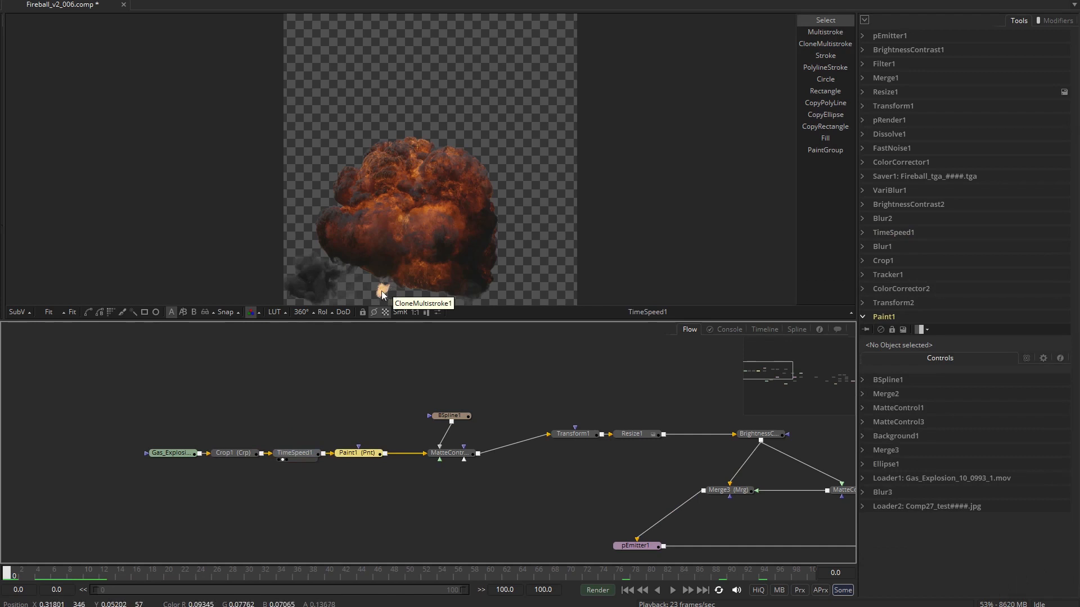
pyautogui.moveTo(8, 571); pyautogui.dragTo(96, 572)
pyautogui.press('1')
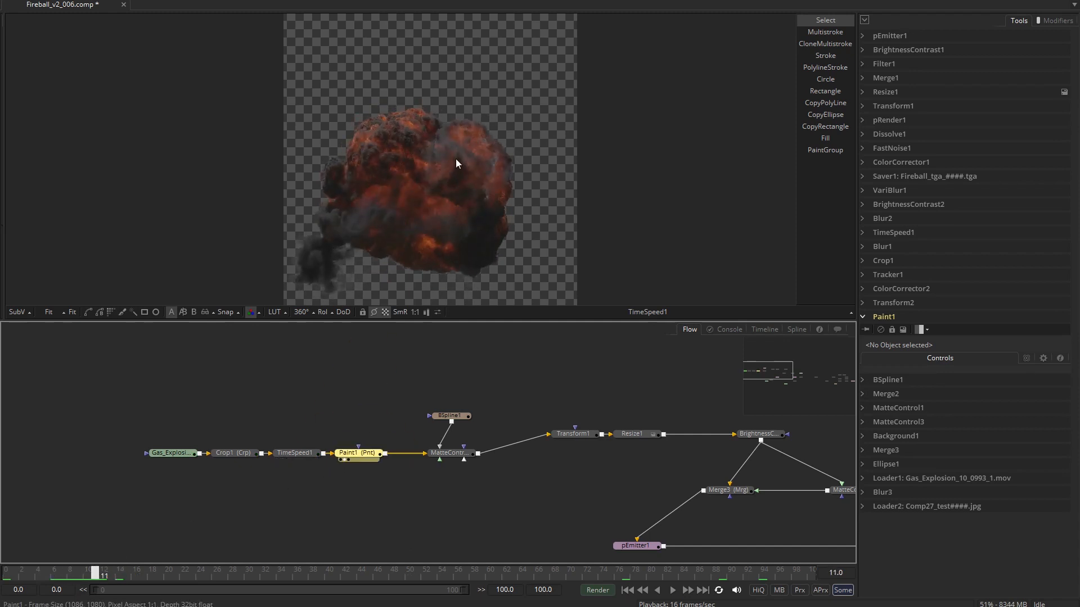
# Play the Paint1 output from frame 58 and stop at frame 96.
pyautogui.click(473, 571)
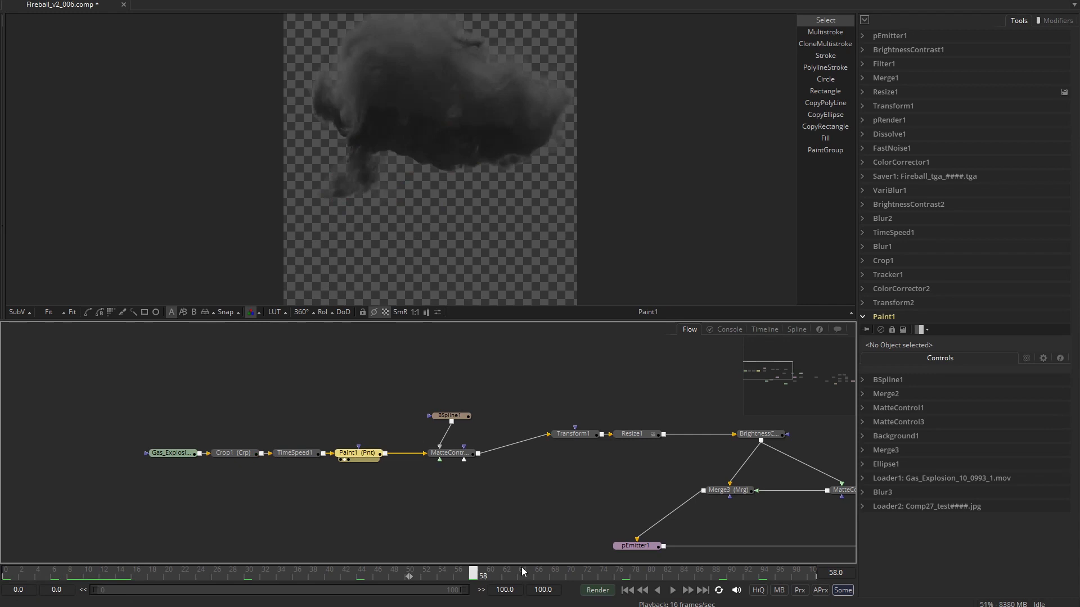
pyautogui.click(673, 590)
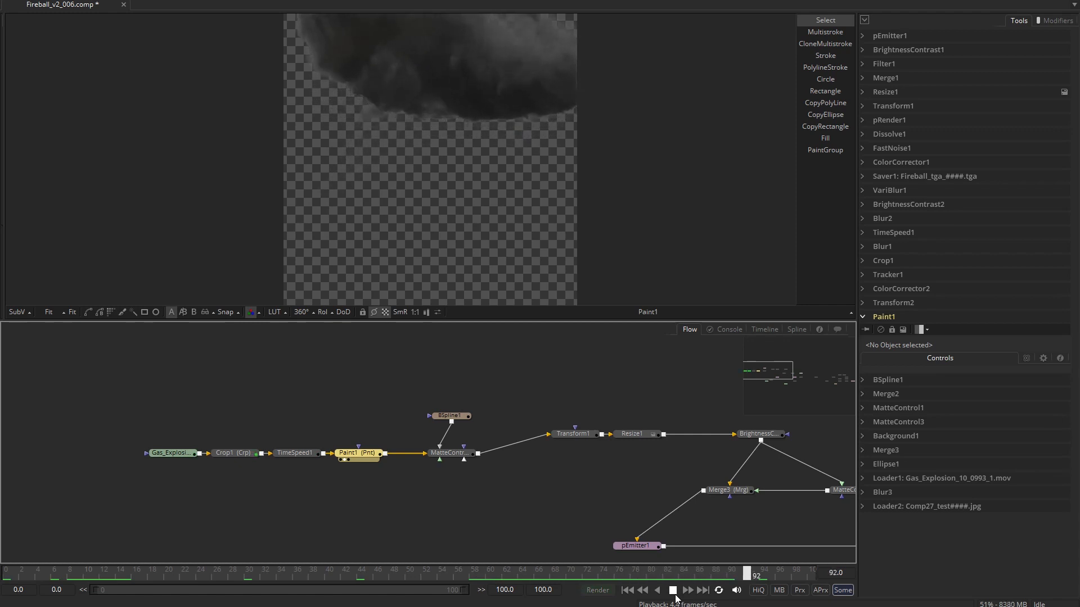
pyautogui.click(673, 590)
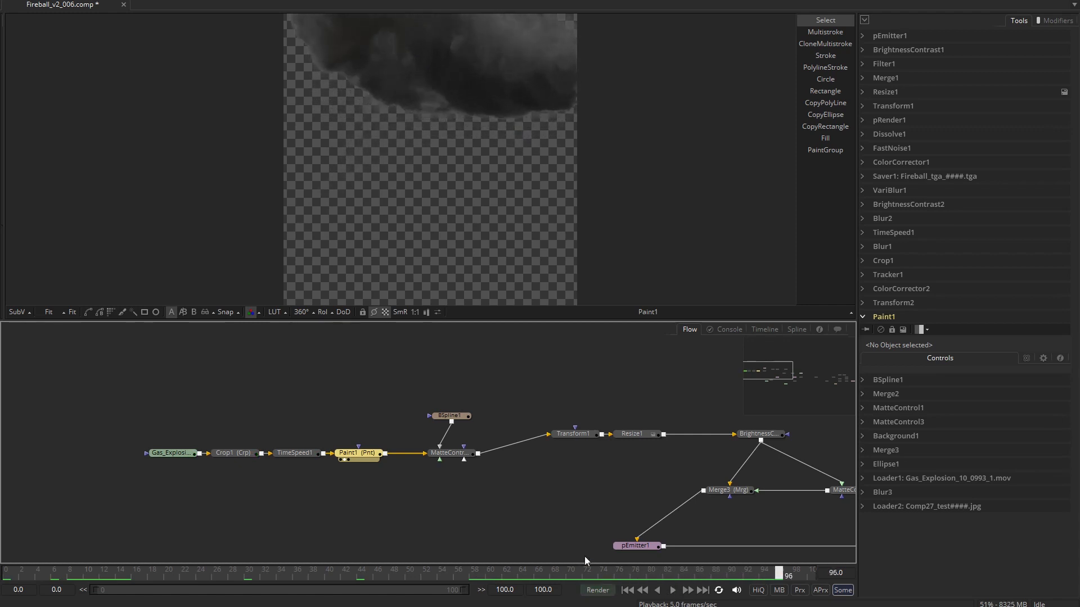
# Play the animated BSpline1 mask from the first frame and view the masked smoke in MatteControl1.
pyautogui.click(458, 416)
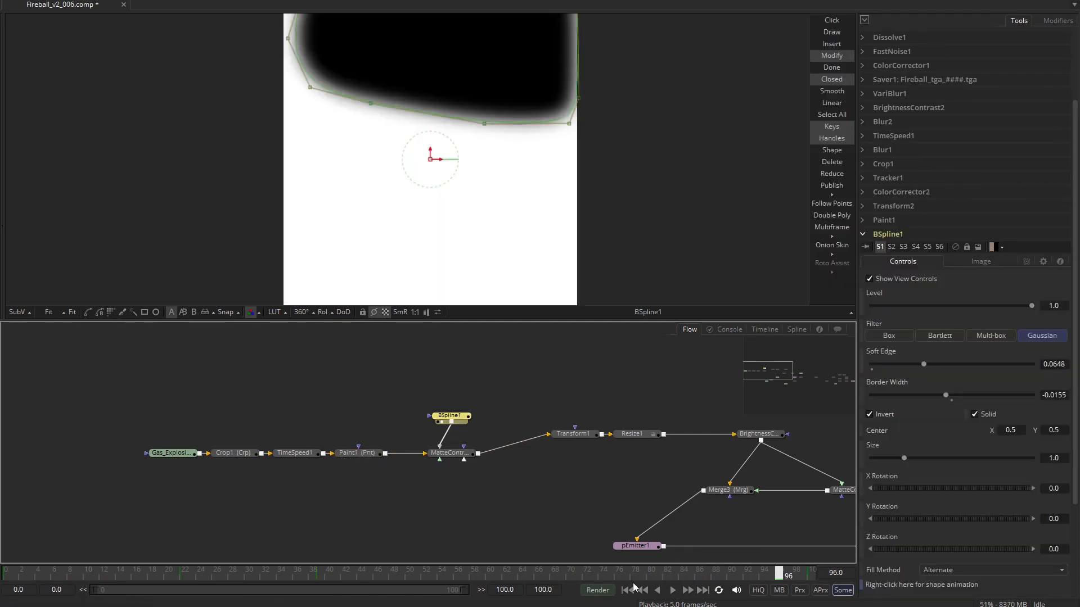
pyautogui.click(627, 591)
pyautogui.click(672, 590)
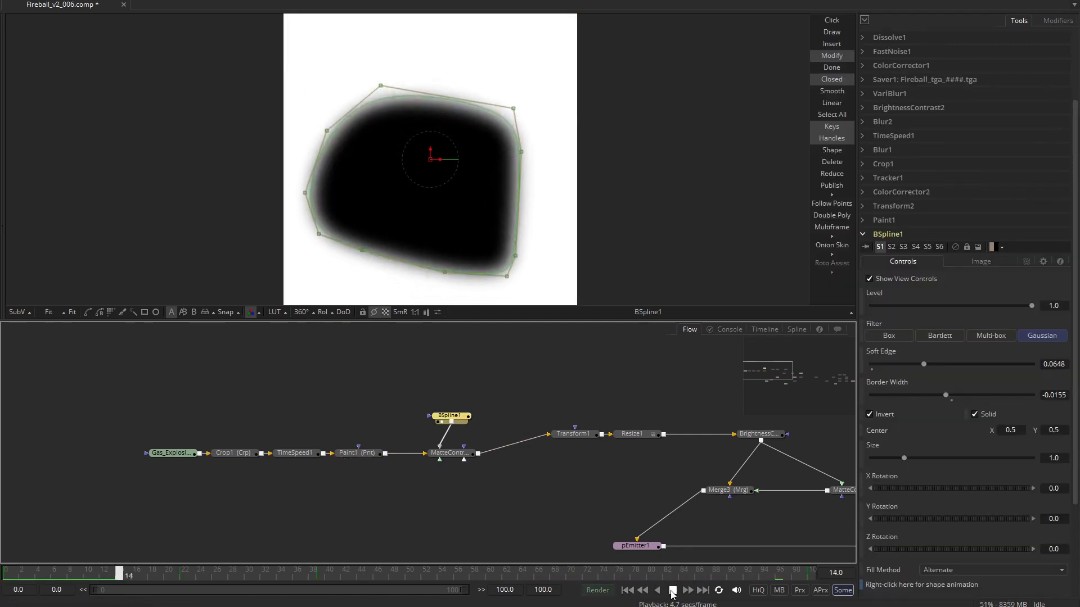
pyautogui.click(449, 453)
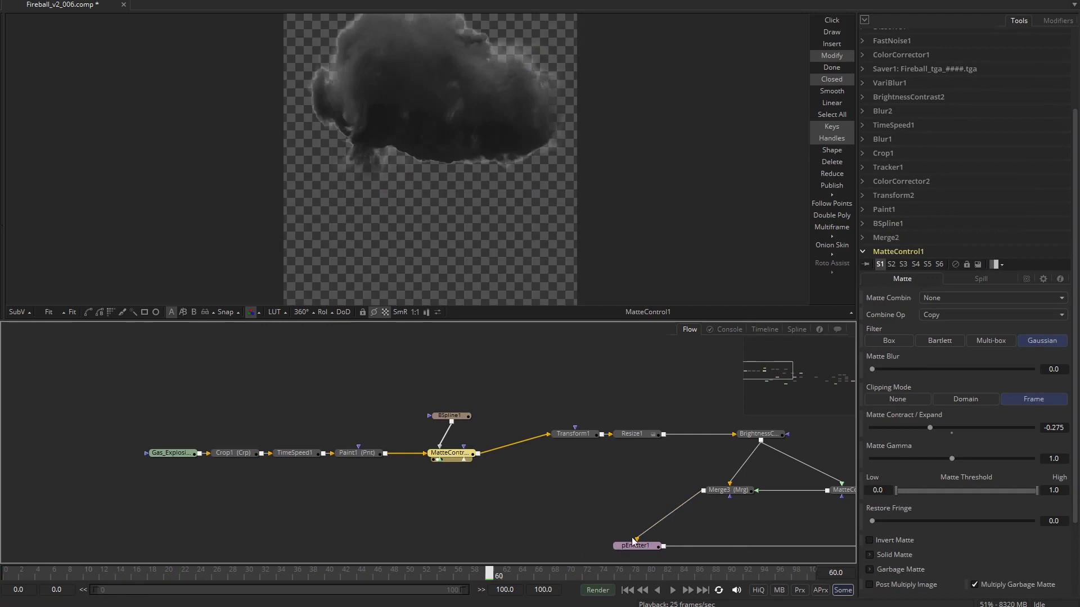
# Play the Transform1 output up to frame 68 and inspect the width and height settings of Resize1.
pyautogui.click(573, 434)
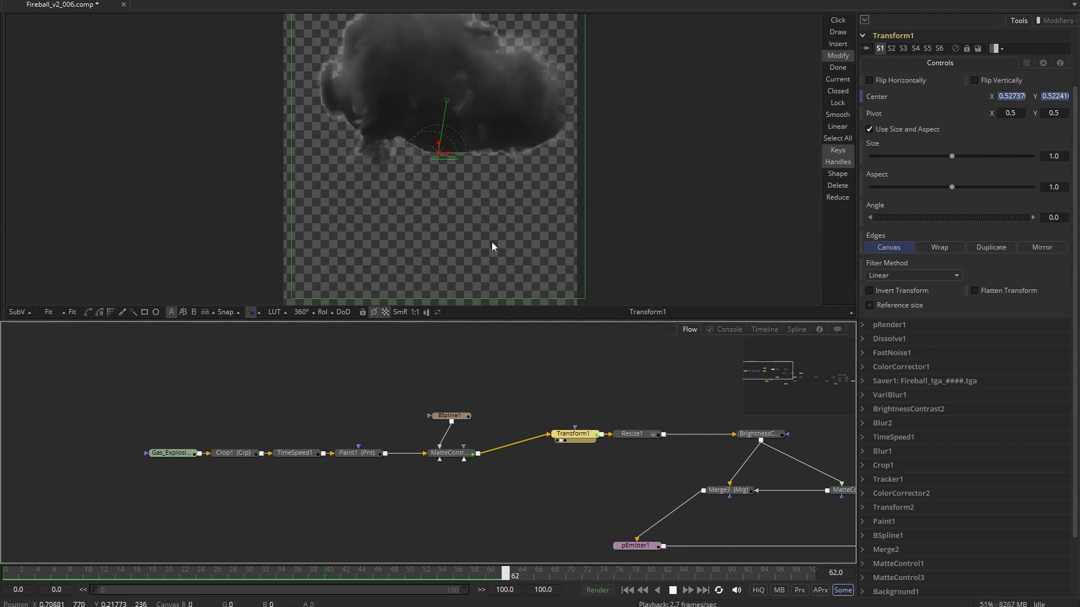
pyautogui.press('space')
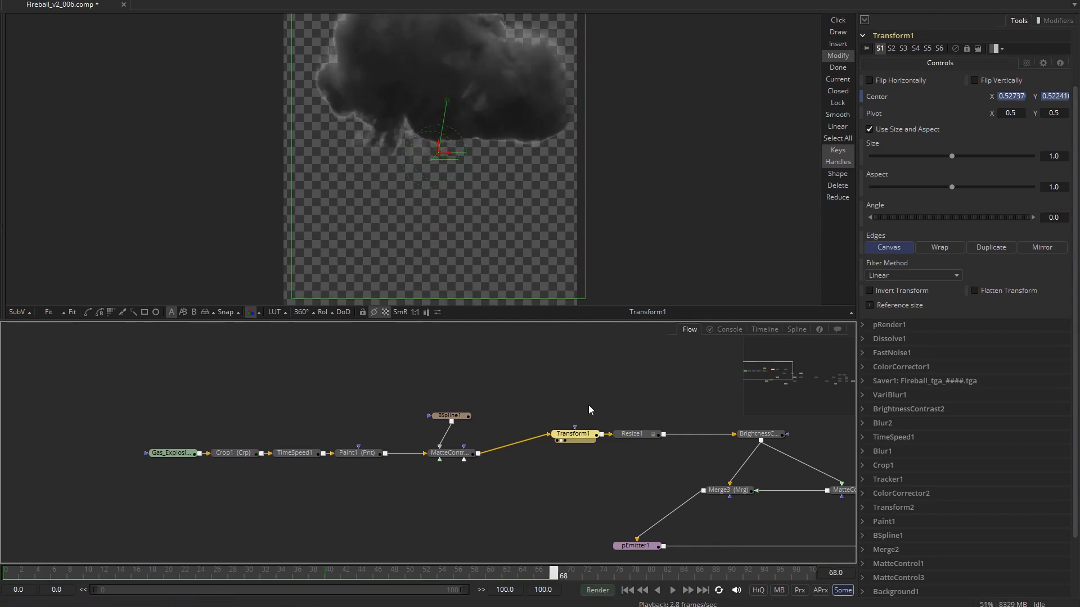
pyautogui.click(629, 435)
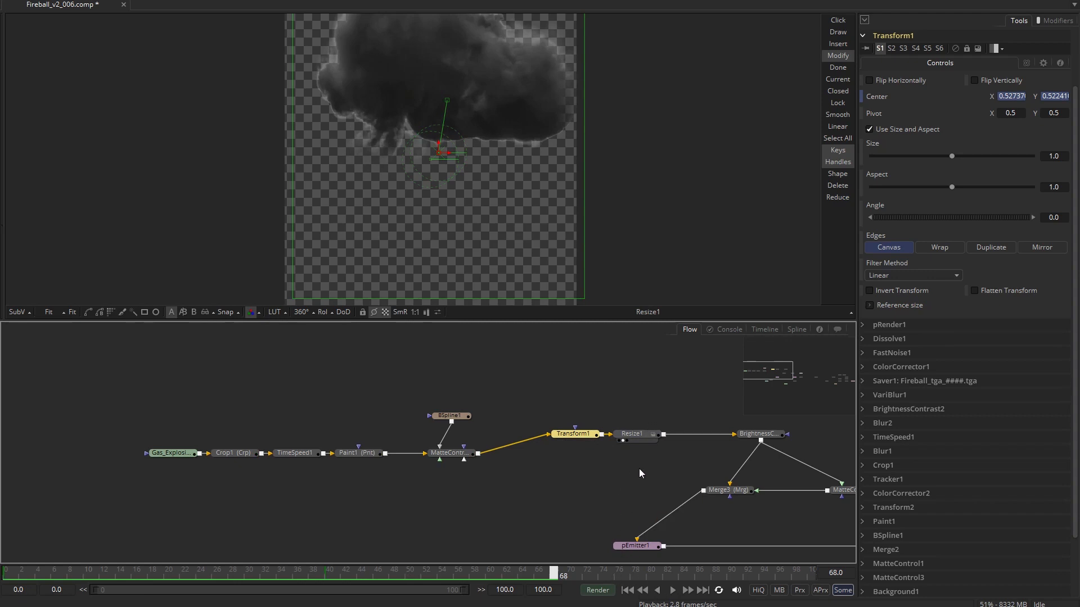
pyautogui.click(638, 435)
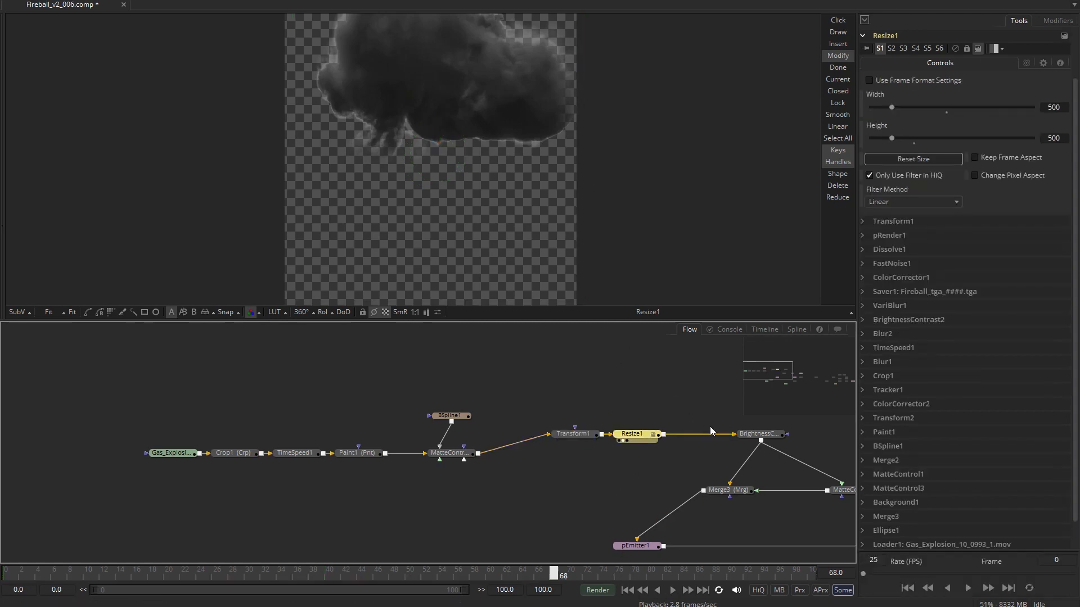
# Inspect the BrightnessContrast1 settings and scrub its output from about frame 51 to frame 66.
pyautogui.moveTo(752, 381); pyautogui.dragTo(779, 377)
pyautogui.click(481, 418)
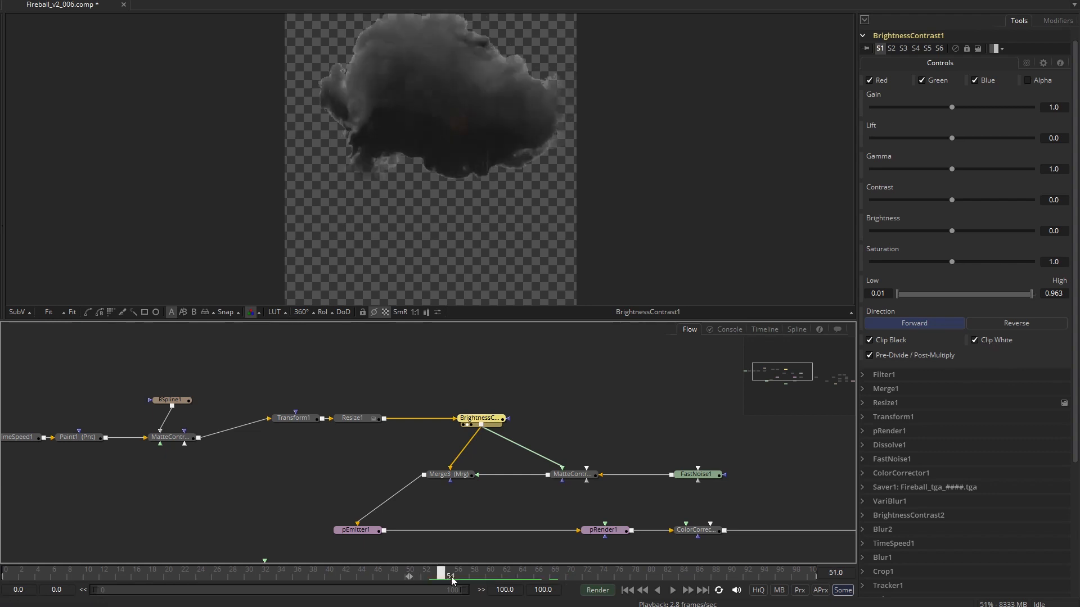
pyautogui.moveTo(446, 581); pyautogui.dragTo(542, 583)
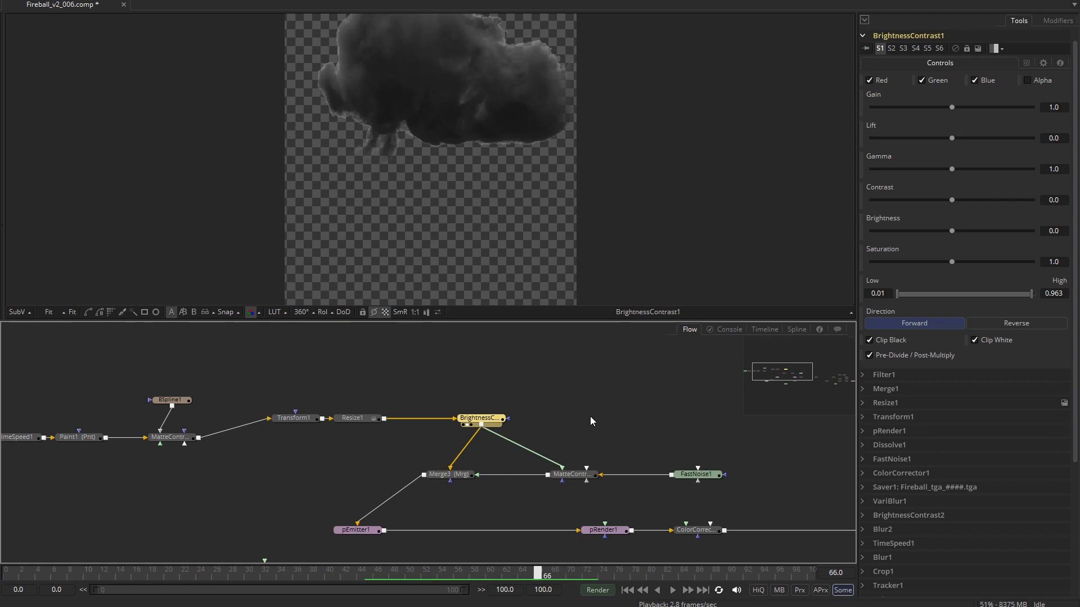
# Inspect FastNoise1 and compare the MatteControl3 noise matte with the BrightnessContrast1 fireball at frame 11.
pyautogui.click(712, 474)
pyautogui.press('2')
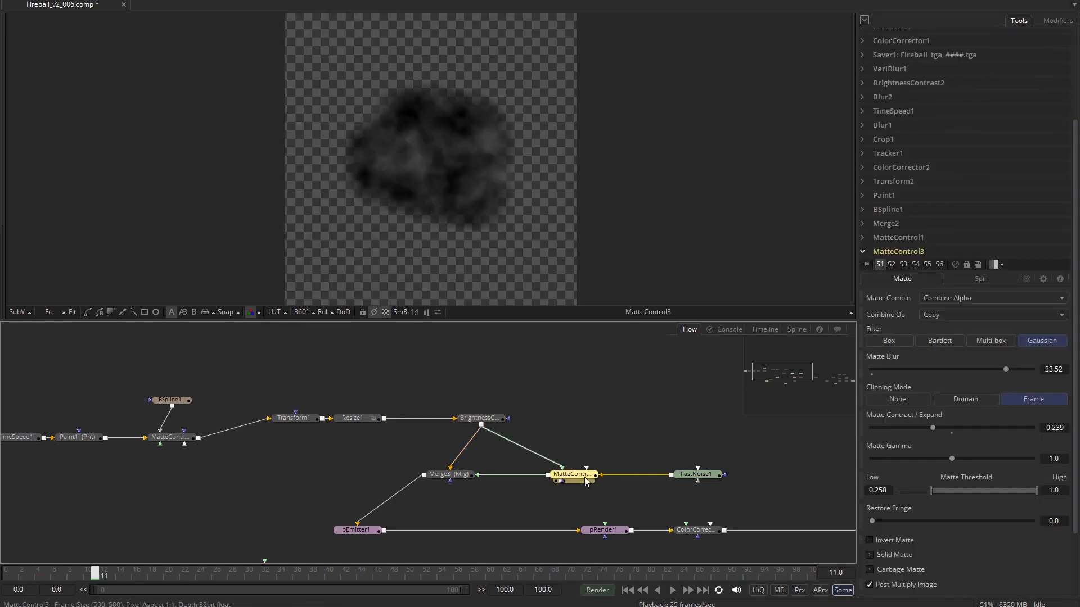
pyautogui.press('2')
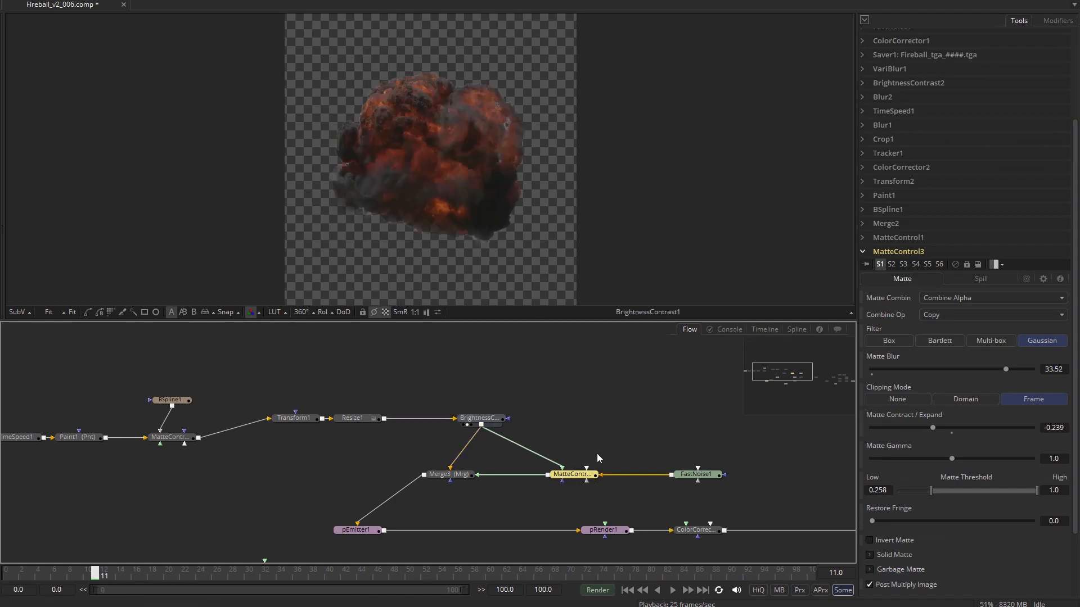
pyautogui.press('2')
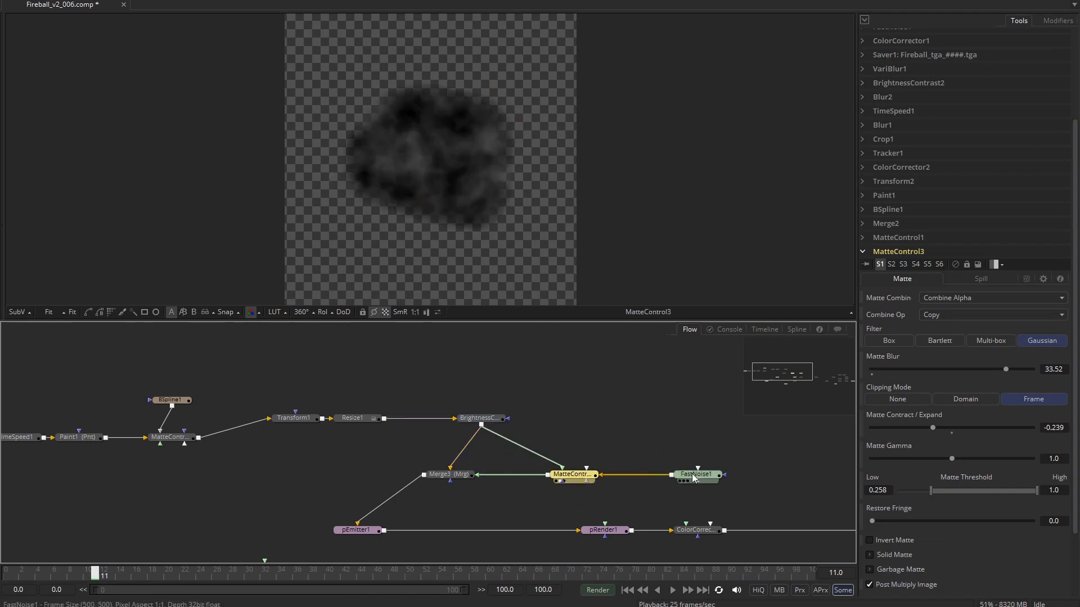
pyautogui.press('2')
pyautogui.press('1')
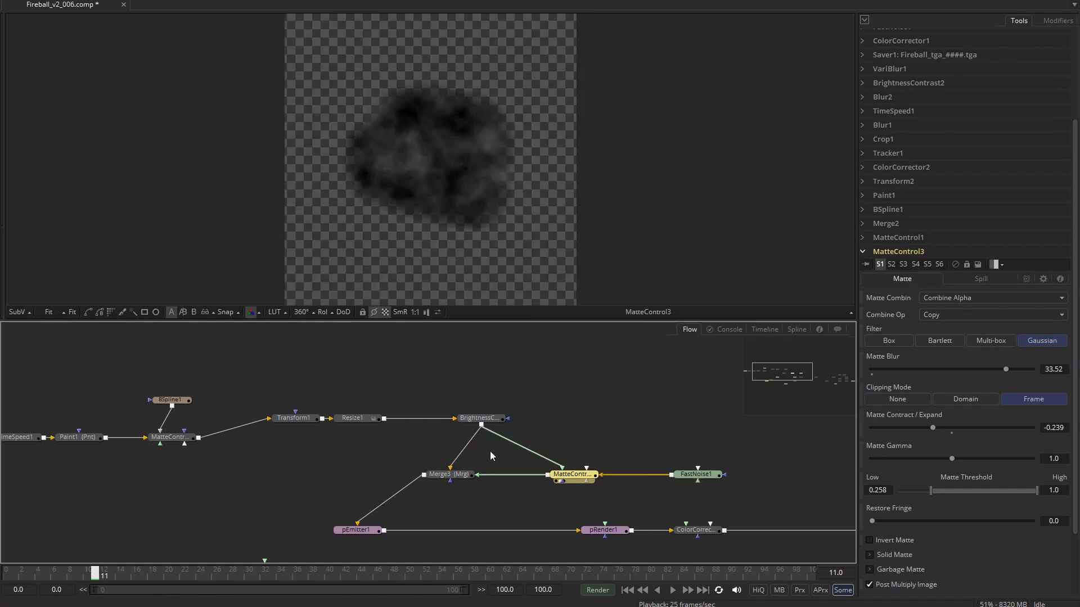
# View Merge3, check its Atop operator and animated blend, and scrub through its output.
pyautogui.click(470, 477)
pyautogui.press('1')
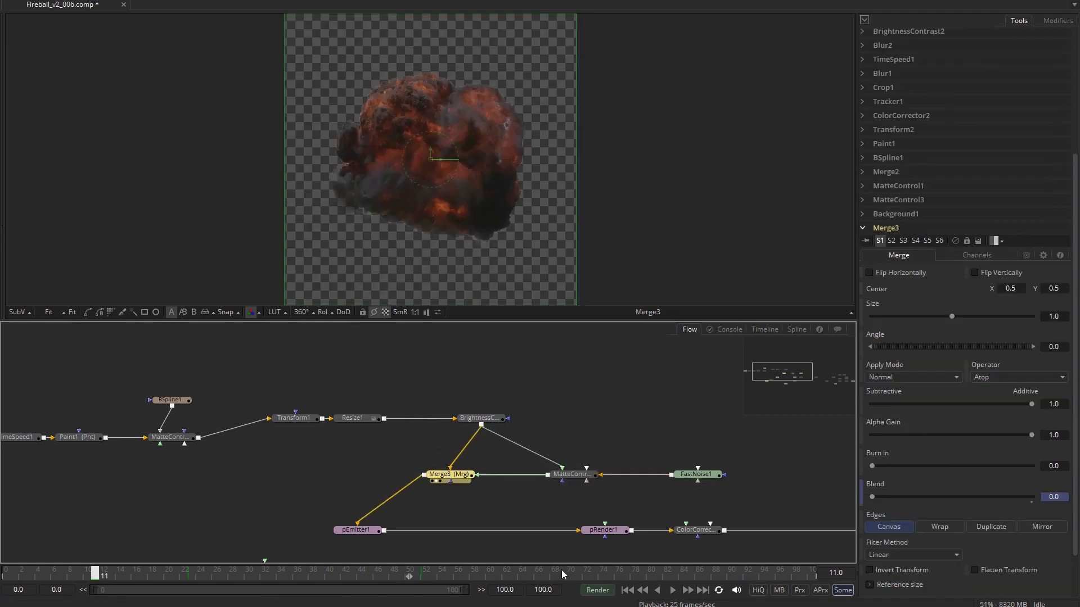
pyautogui.moveTo(564, 574); pyautogui.dragTo(529, 574)
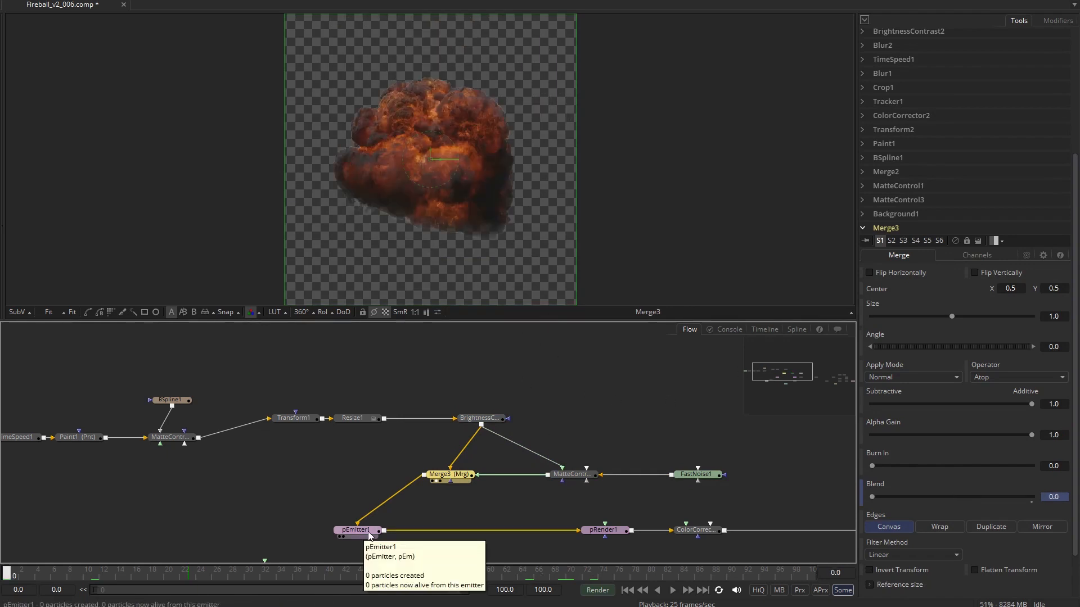
# View the pRender1 output and inspect the sphere region offsets of pEmitter1.
pyautogui.moveTo(368, 533); pyautogui.dragTo(450, 247)
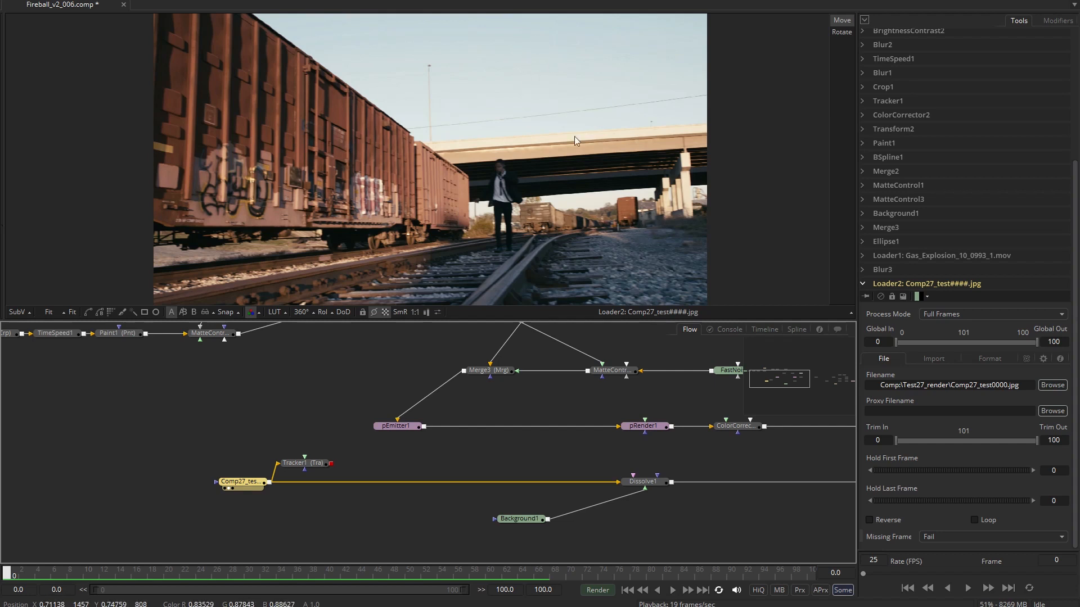
pyautogui.click(641, 426)
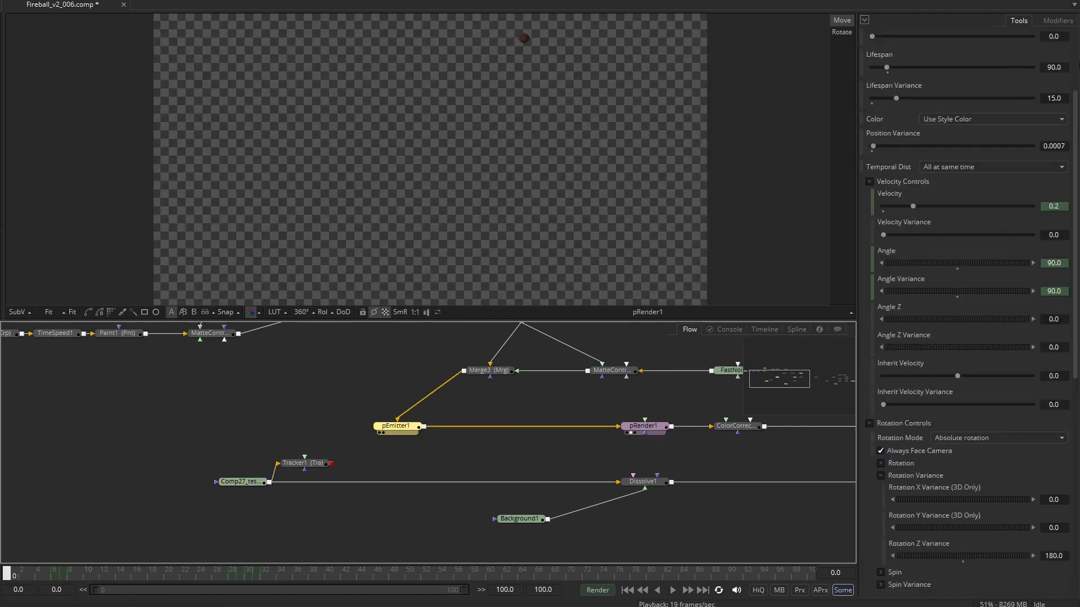
pyautogui.click(1076, 54)
pyautogui.click(1012, 63)
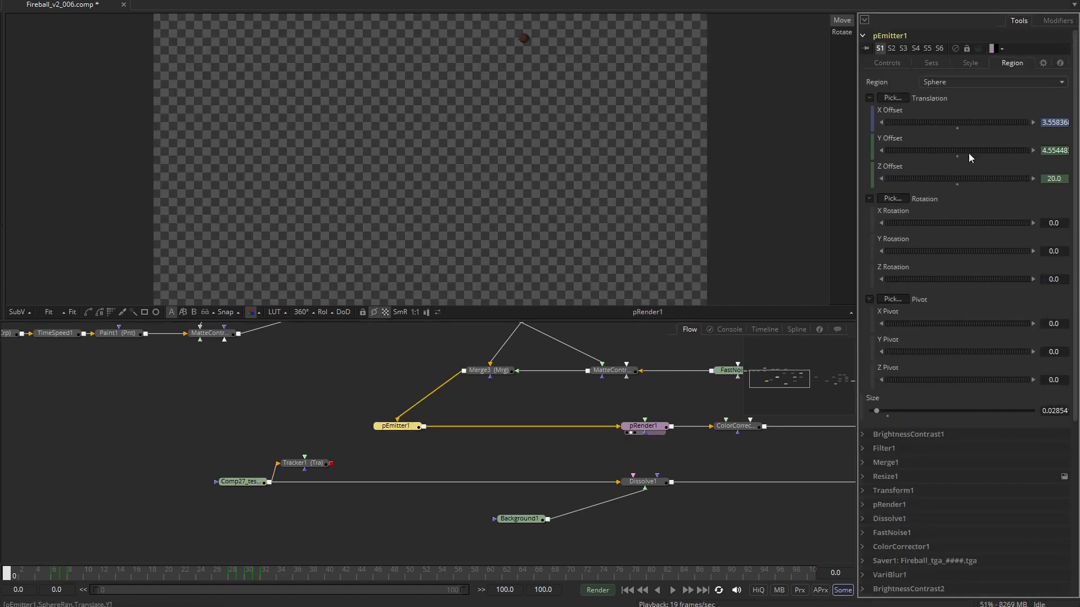
# Play the particle fireball and check pEmitter1's animated number, velocity and angle values at frames 0 and 30.
pyautogui.click(672, 591)
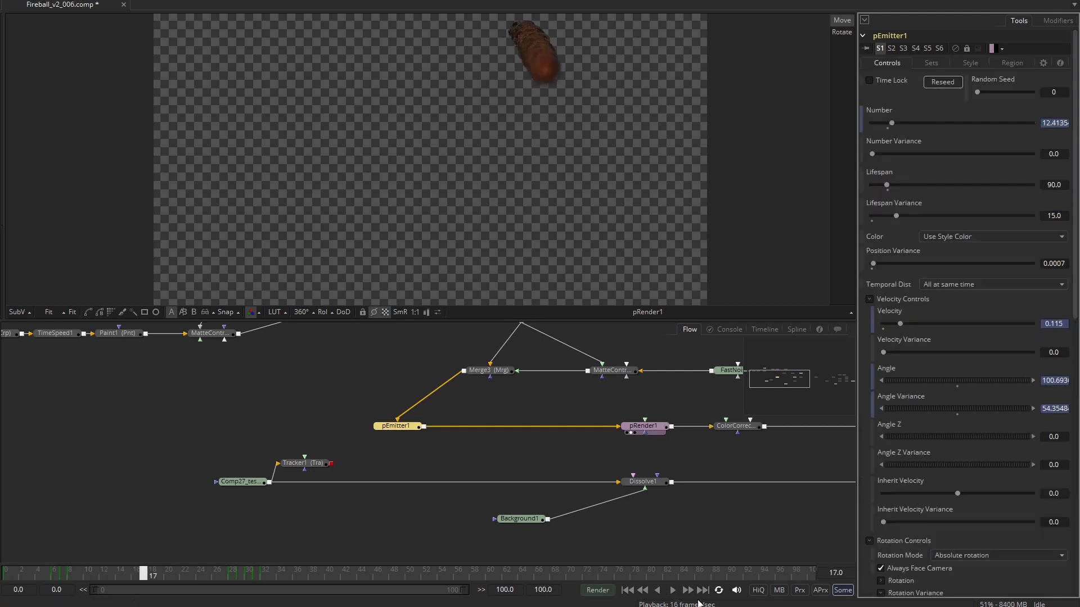
pyautogui.click(627, 591)
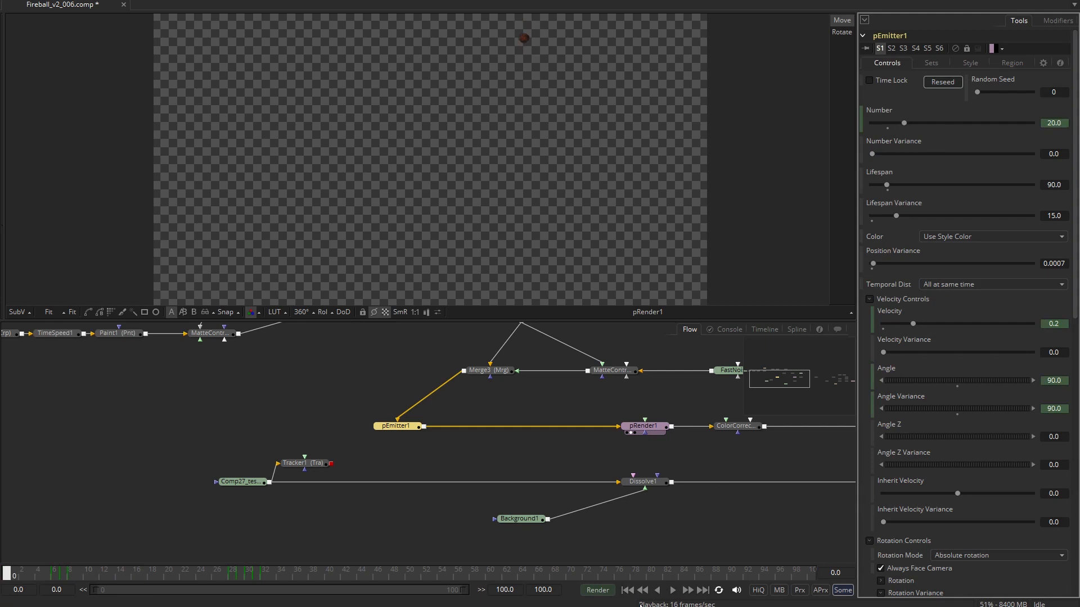
pyautogui.click(248, 570)
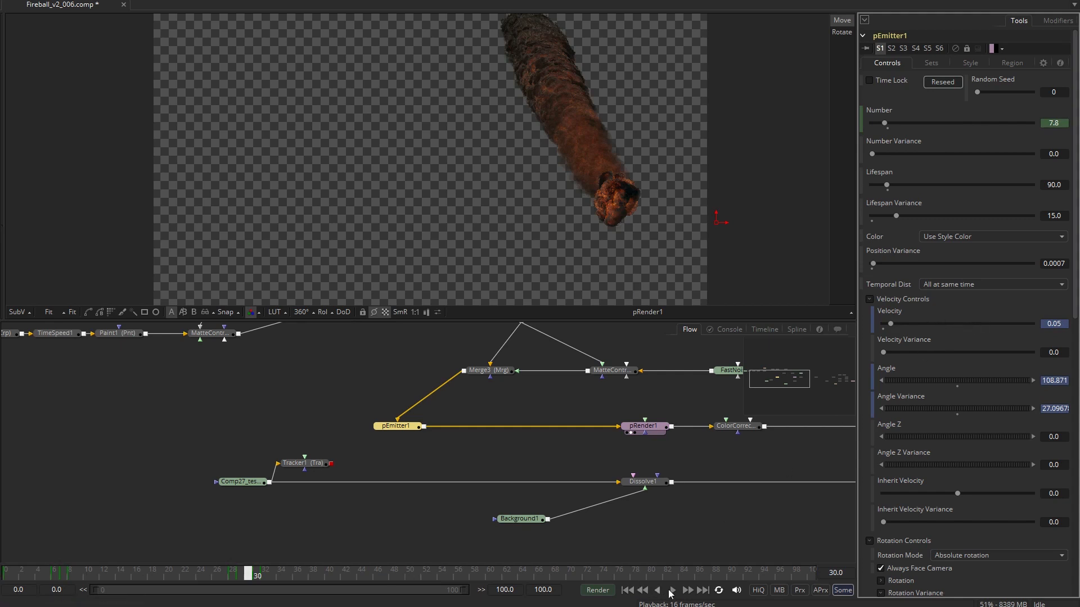
# Inspect pEmitter1's rotation settings and its color, size and fade style settings, and play the particle fireball from frame 0.
pyautogui.scroll(-5, 959, 385)
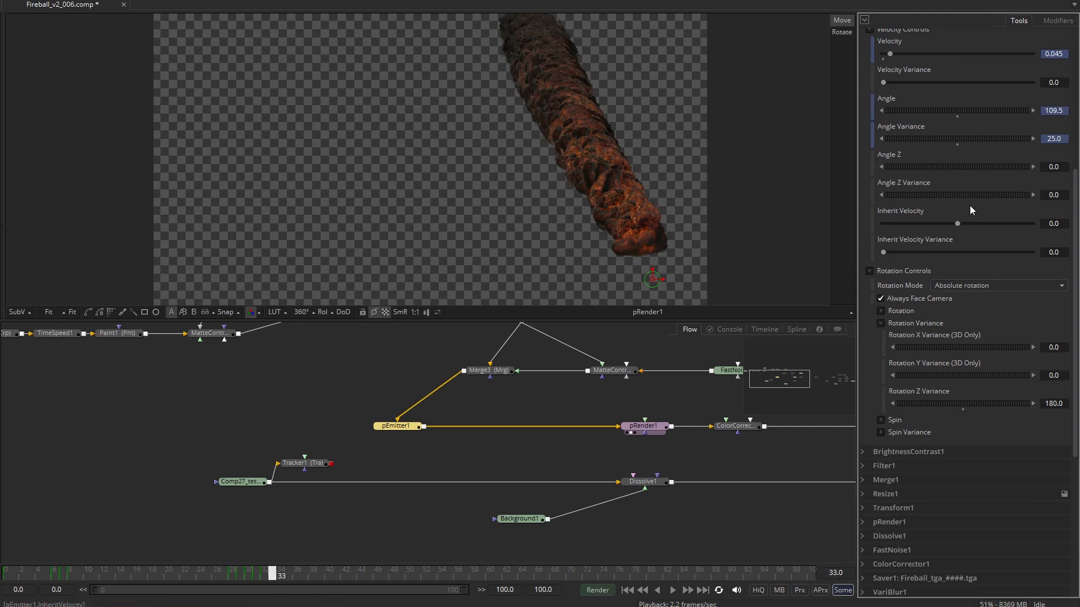
pyautogui.scroll(5, 970, 204)
pyautogui.click(970, 63)
pyautogui.scroll(-3, 999, 285)
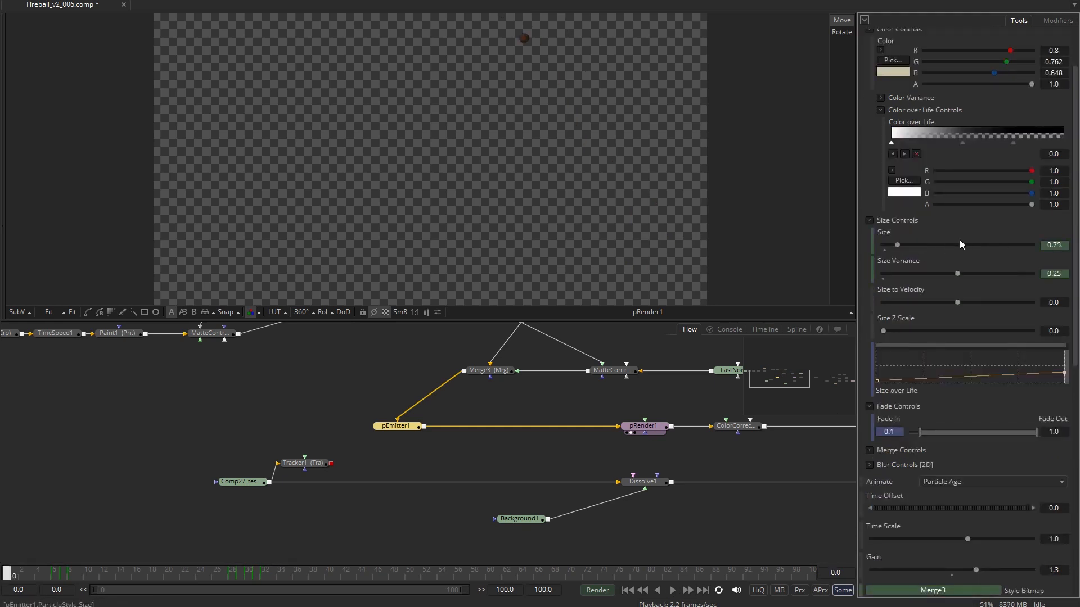
pyautogui.click(673, 591)
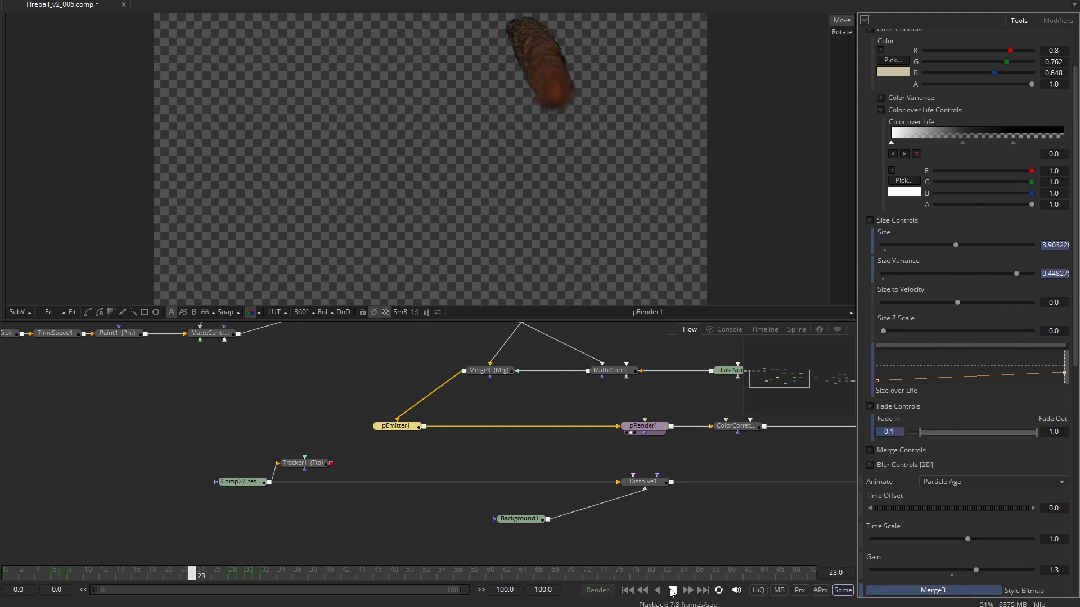
pyautogui.click(674, 590)
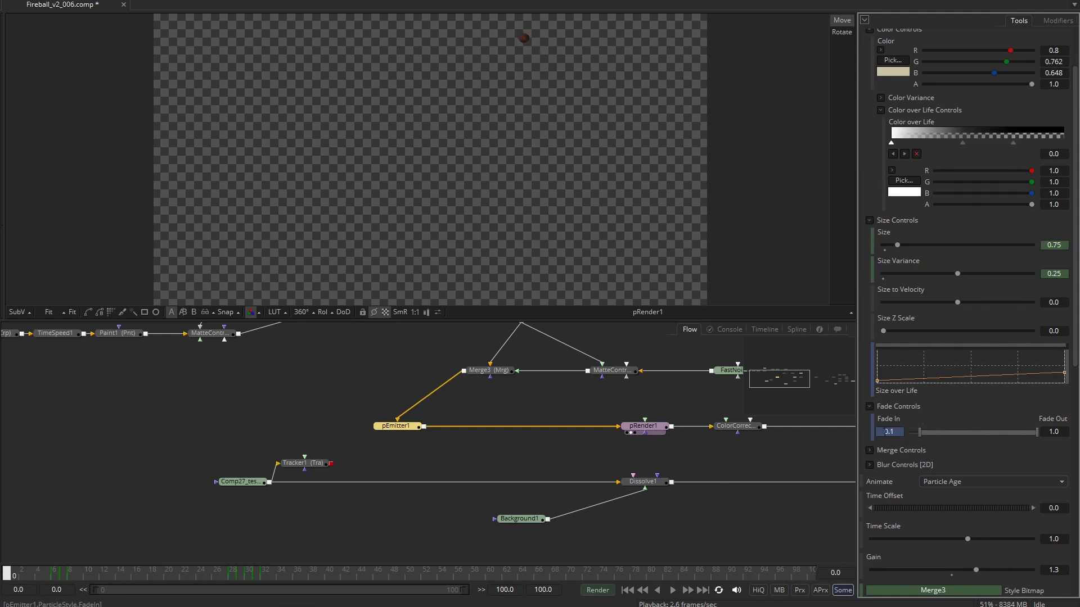
pyautogui.click(674, 590)
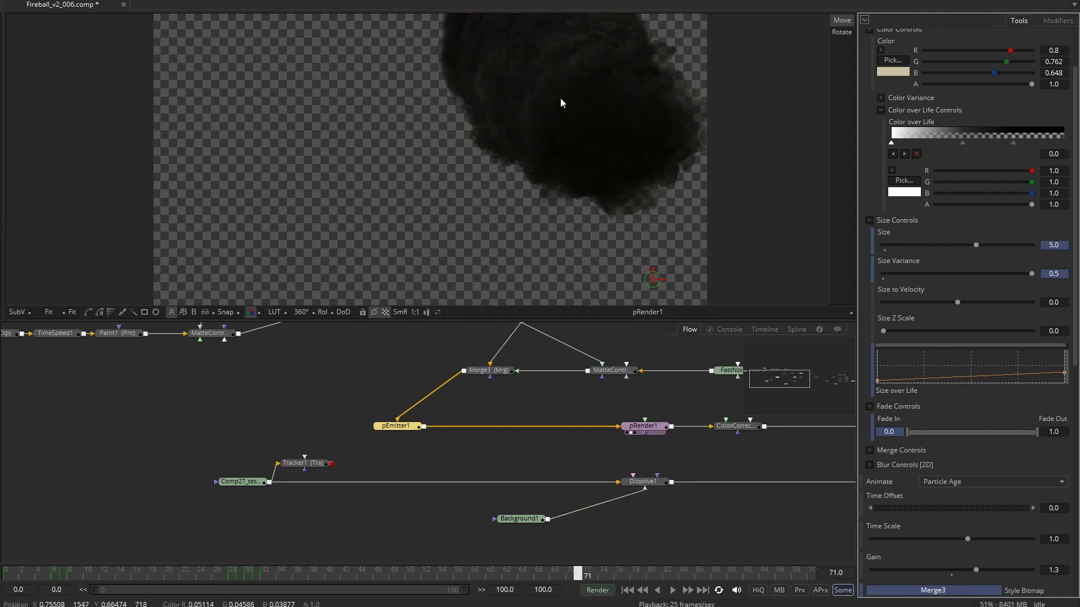
# Examine the dark smoke detail at frame 71 up close and scrub the pRender1 fireball to frame 31.
pyautogui.scroll(5, 547, 66)
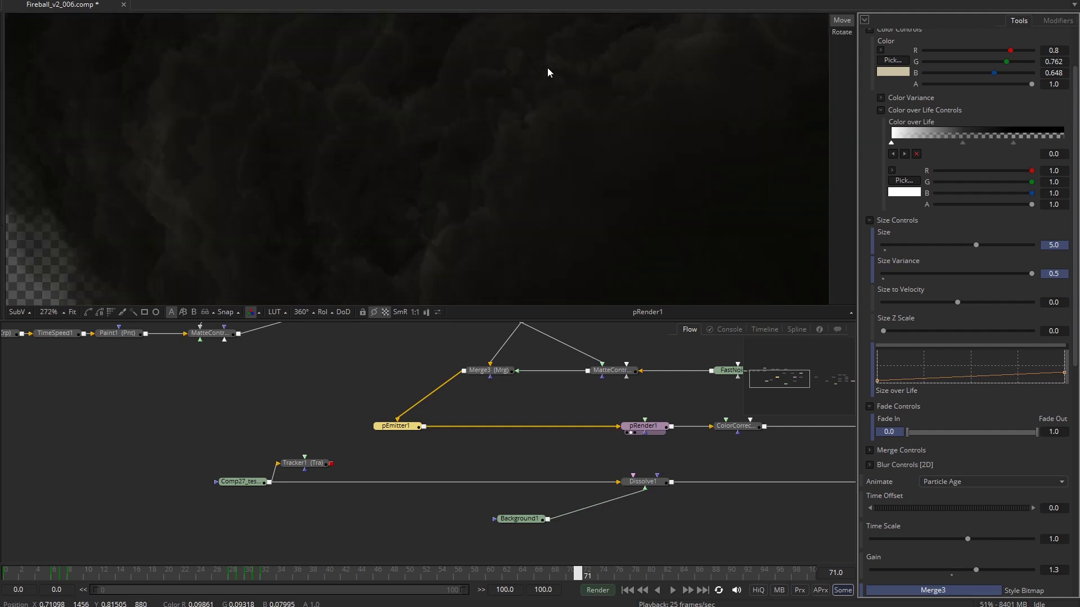
pyautogui.click(70, 312)
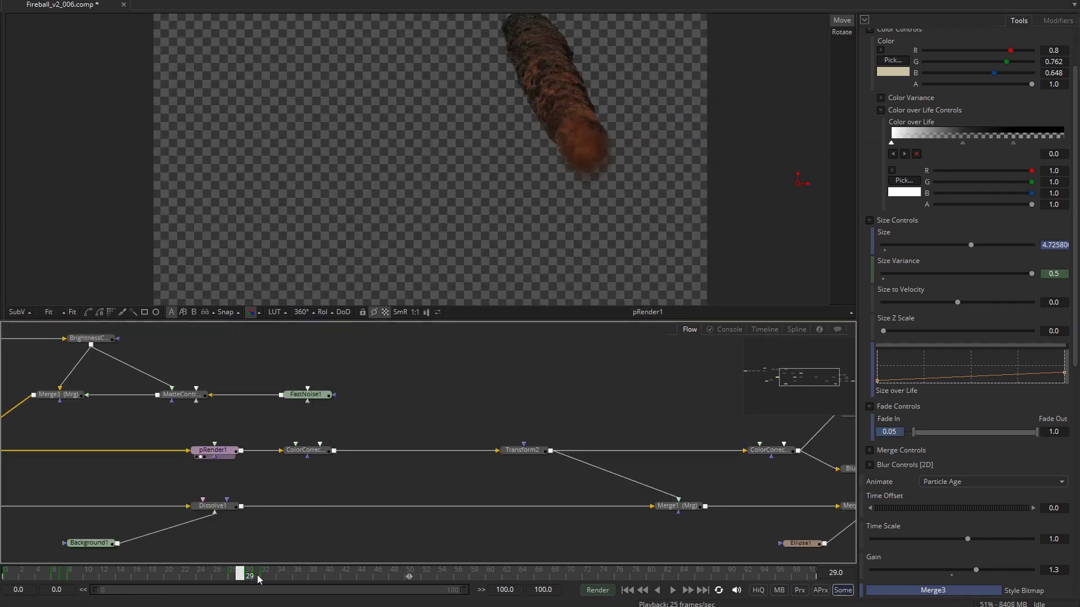
pyautogui.moveTo(258, 579); pyautogui.dragTo(274, 575)
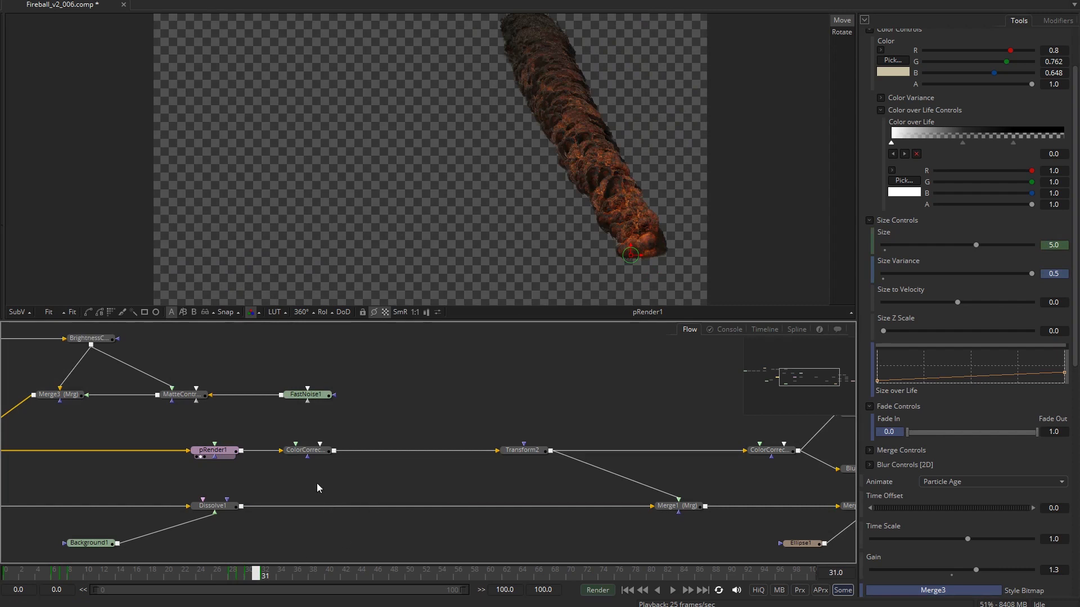
# View the ColorCorrector1 output with its midtone saturation, and Transform2 with its animated center.
pyautogui.click(315, 451)
pyautogui.press('2')
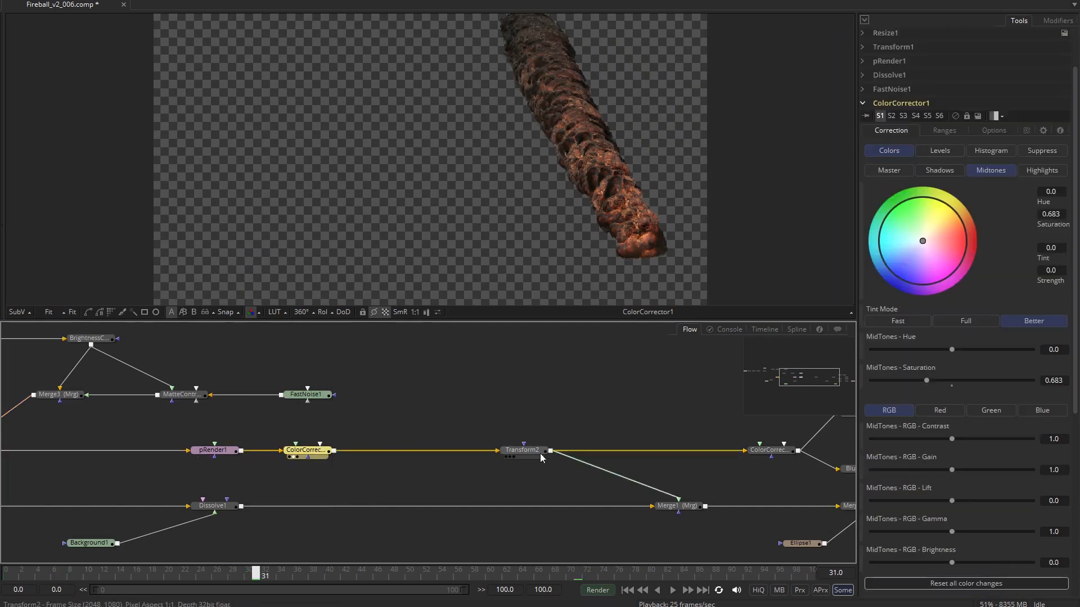
pyautogui.moveTo(809, 377); pyautogui.dragTo(823, 384)
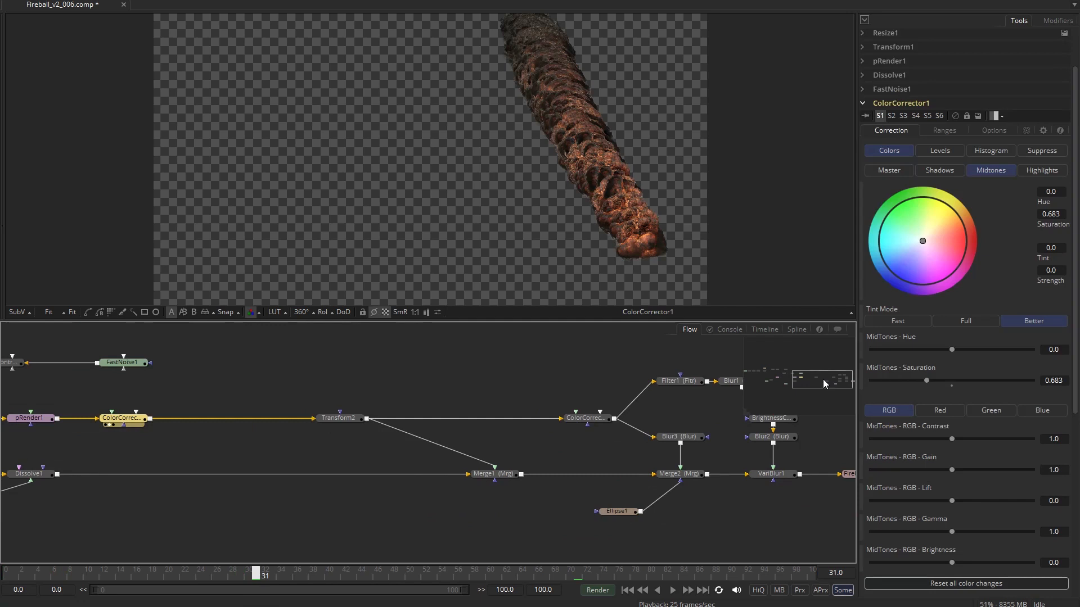
pyautogui.click(338, 419)
pyautogui.press('2')
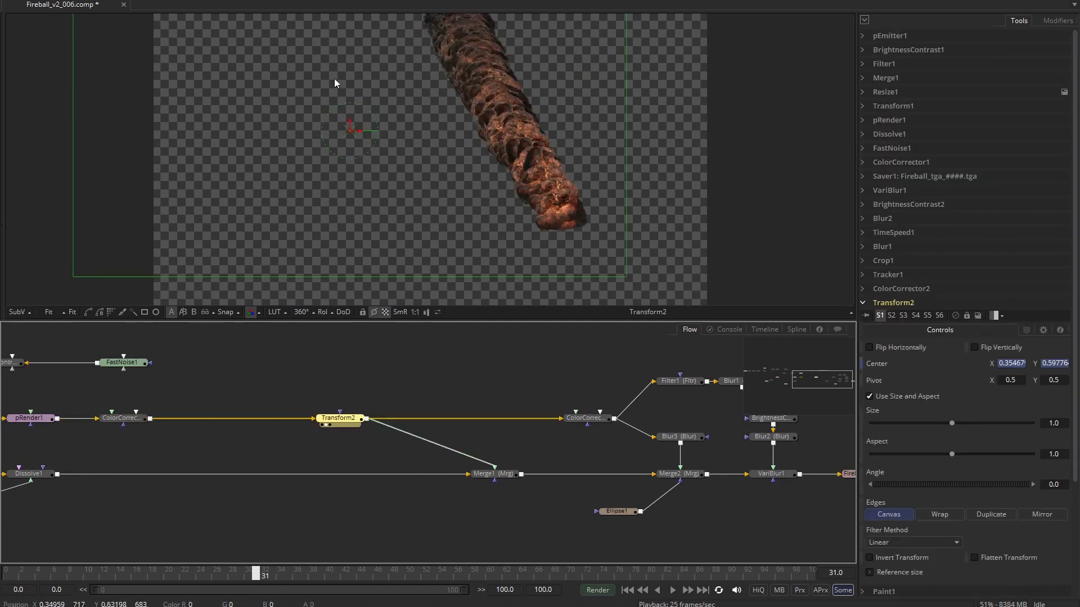
# View Merge1, the fireball over the railway footage, and play it from the first frame to frame 31.
pyautogui.click(493, 474)
pyautogui.press('2')
pyautogui.click(627, 590)
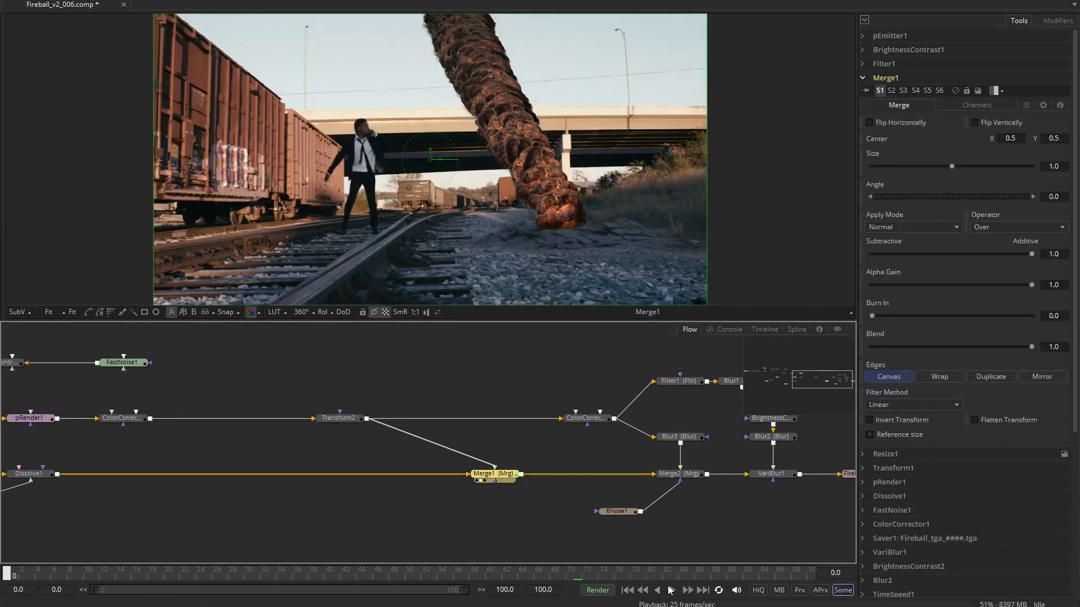
pyautogui.click(672, 590)
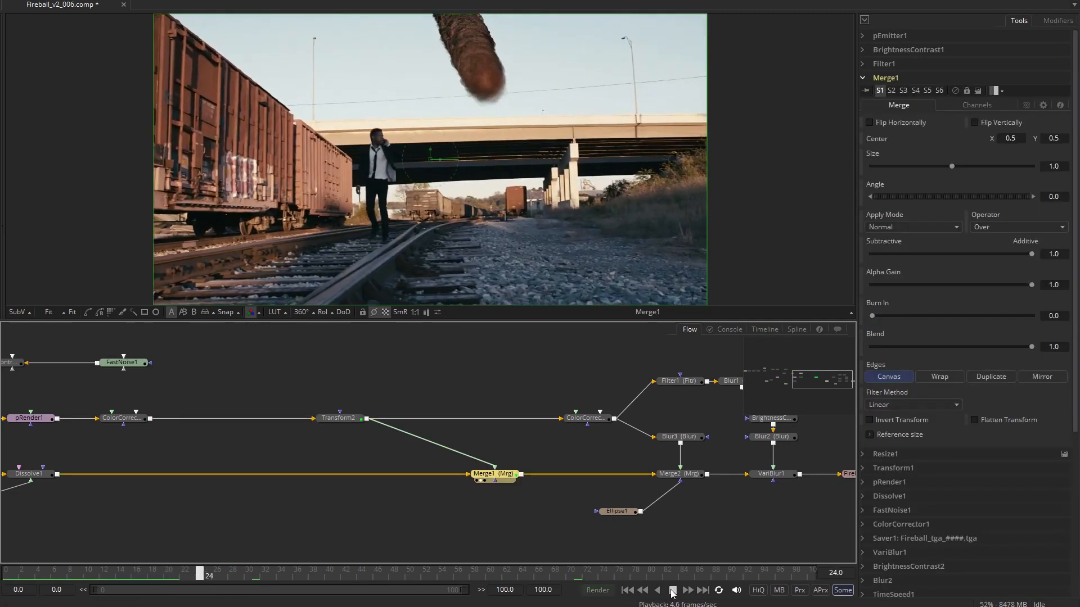
pyautogui.click(672, 589)
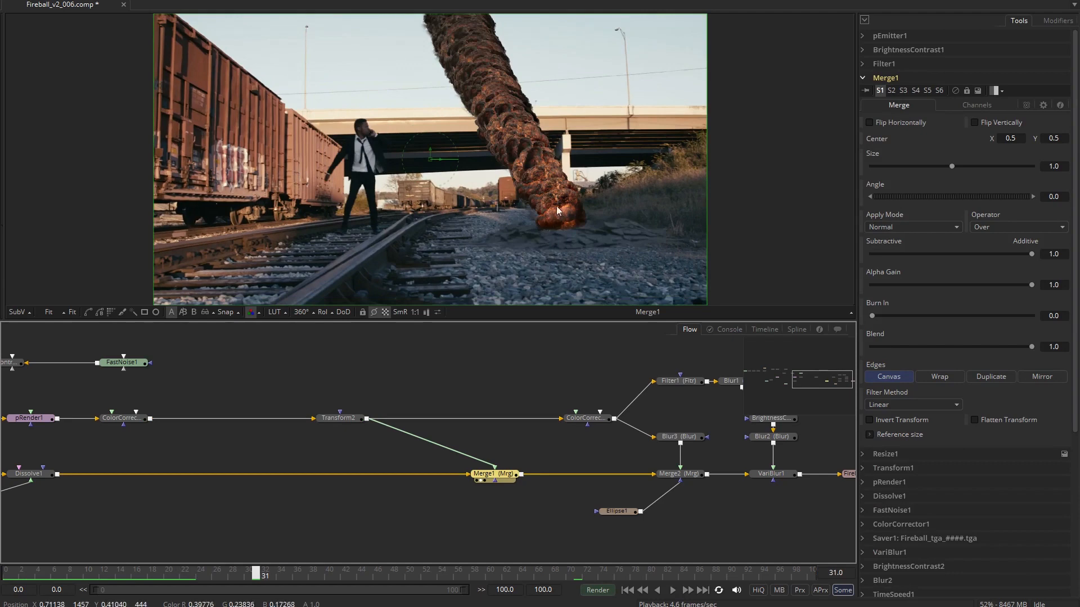
# View the brightened fireball from ColorCorrector2 and its softened version from Blur3, checking the gain and blur size.
pyautogui.click(596, 419)
pyautogui.press('2')
pyautogui.moveTo(597, 420); pyautogui.dragTo(478, 389)
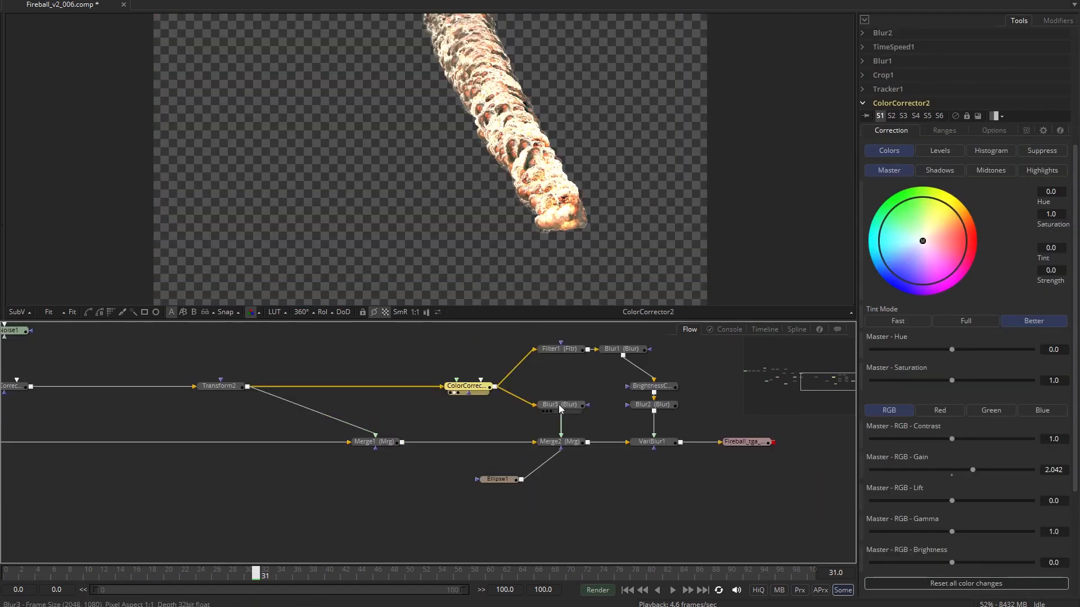
pyautogui.click(559, 406)
pyautogui.press('2')
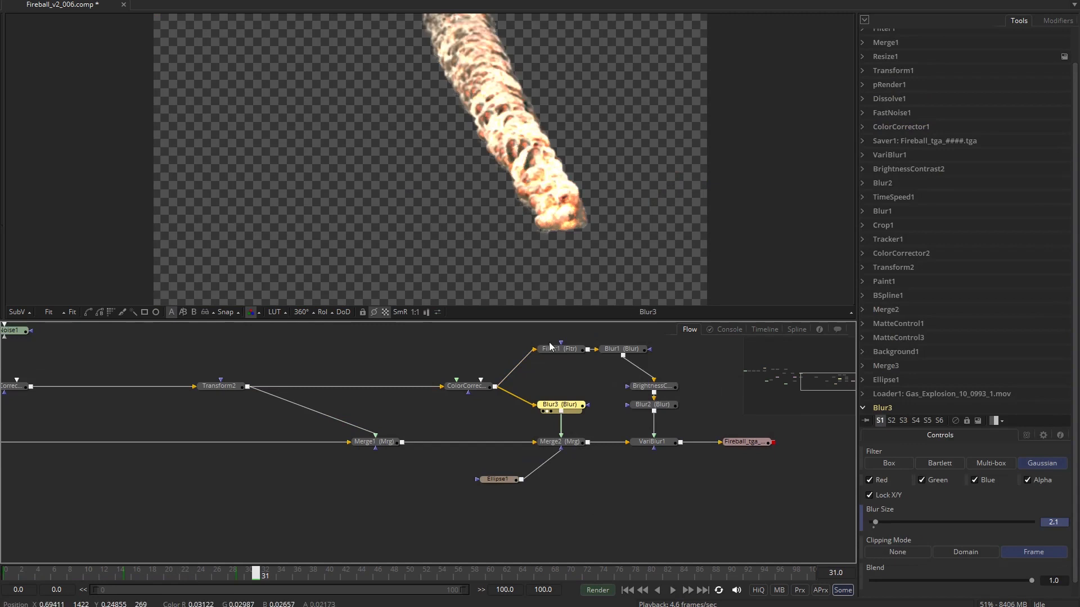
# Inspect Merge2's glowing fireball tip and the animated soft Ellipse1 mask that limits it, and return to the Merge2 output.
pyautogui.click(573, 443)
pyautogui.press('2')
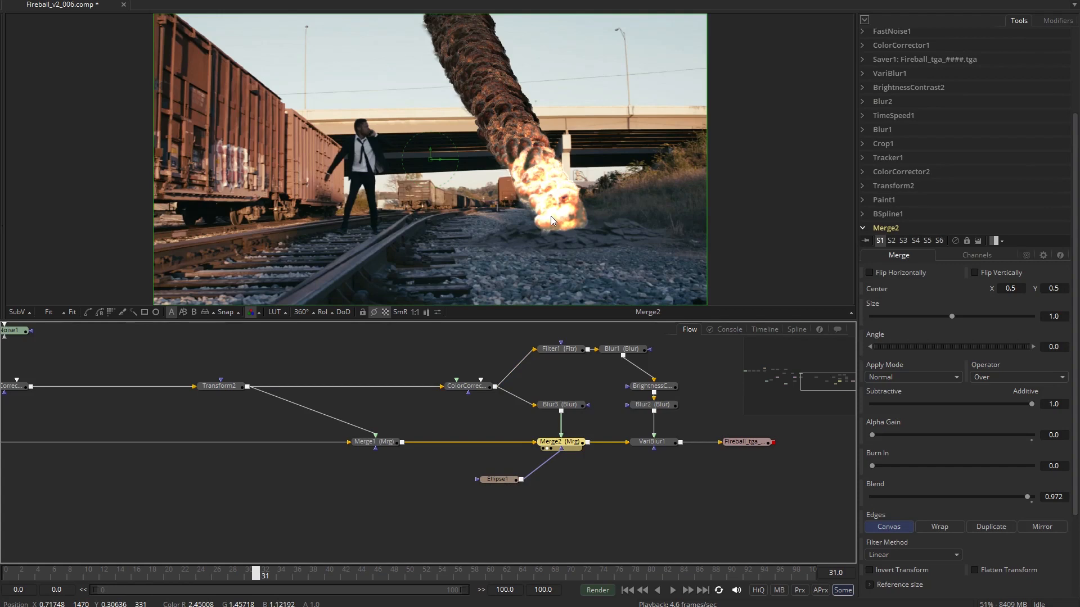
pyautogui.click(497, 479)
pyautogui.press('2')
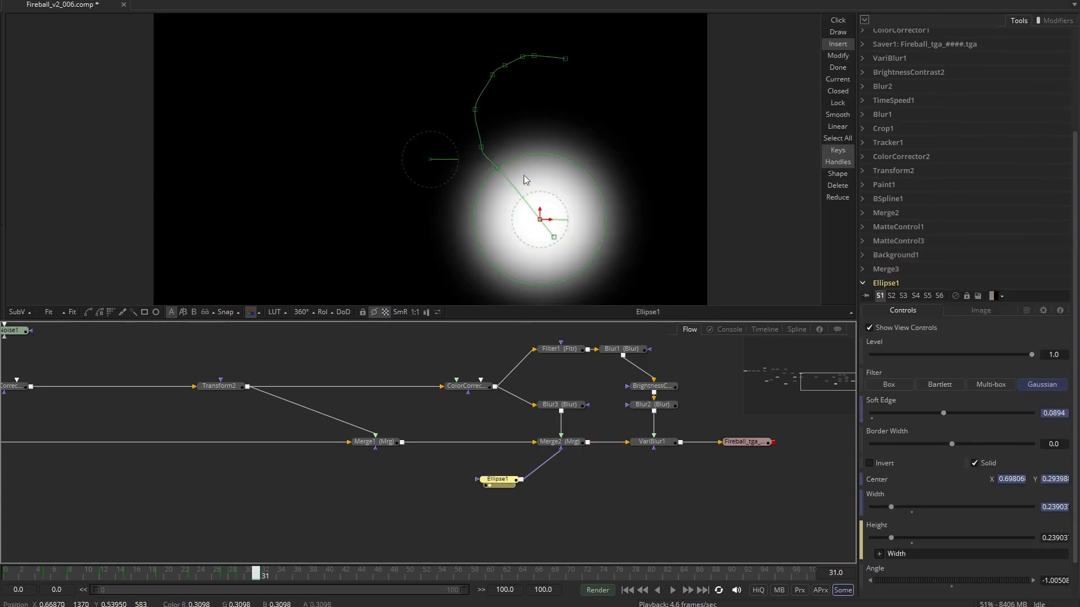
pyautogui.click(546, 449)
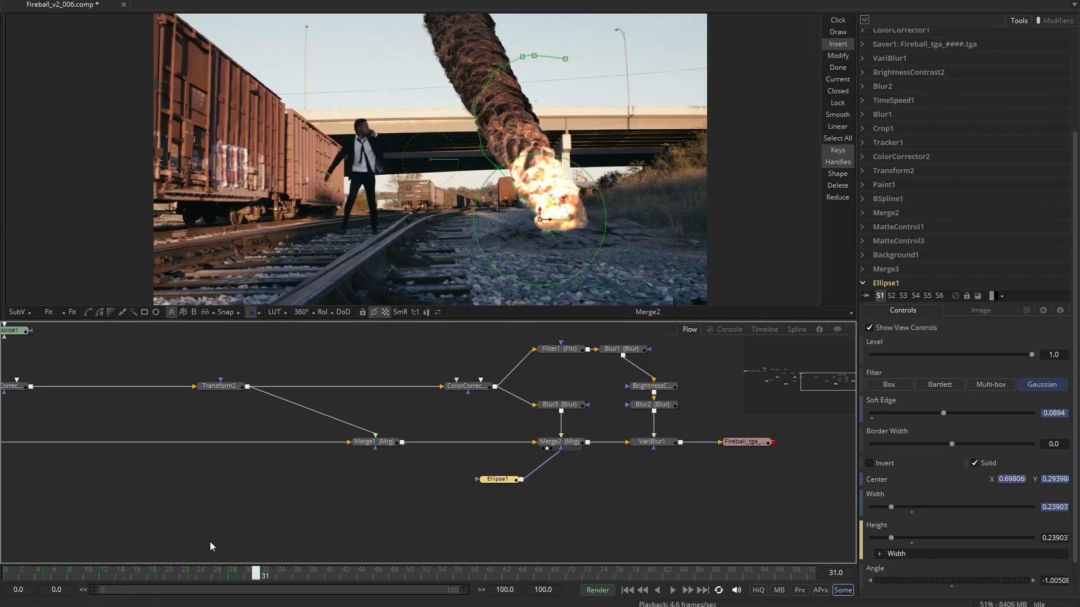
# Scrub Merge2 between frames 11 and 34 to check that Ellipse1 follows the fireball tip, and examine the trail up close.
pyautogui.click(191, 570)
pyautogui.click(97, 573)
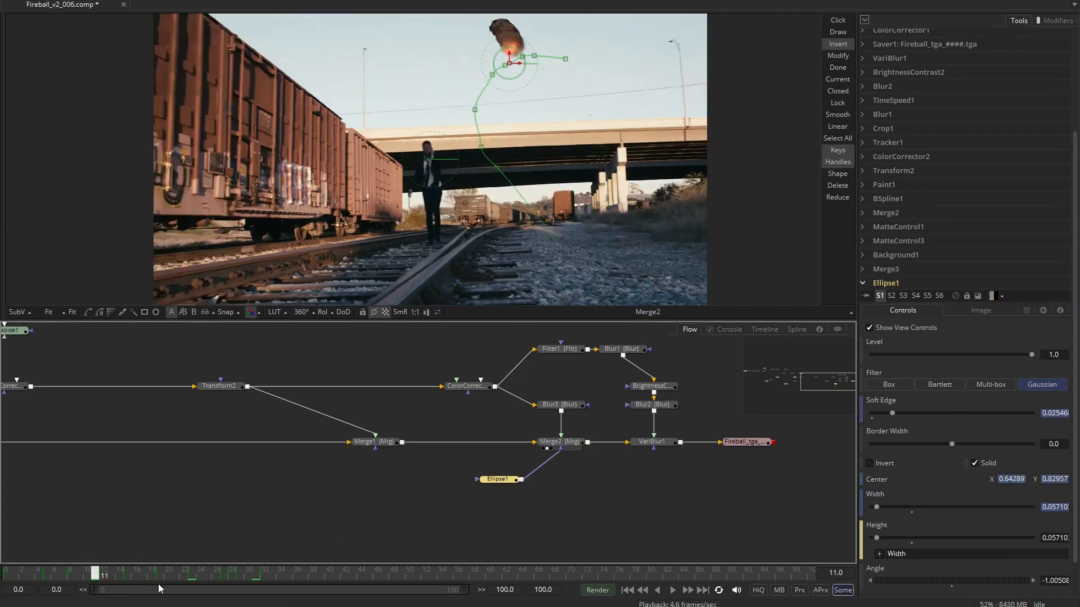
pyautogui.moveTo(190, 583); pyautogui.dragTo(221, 577)
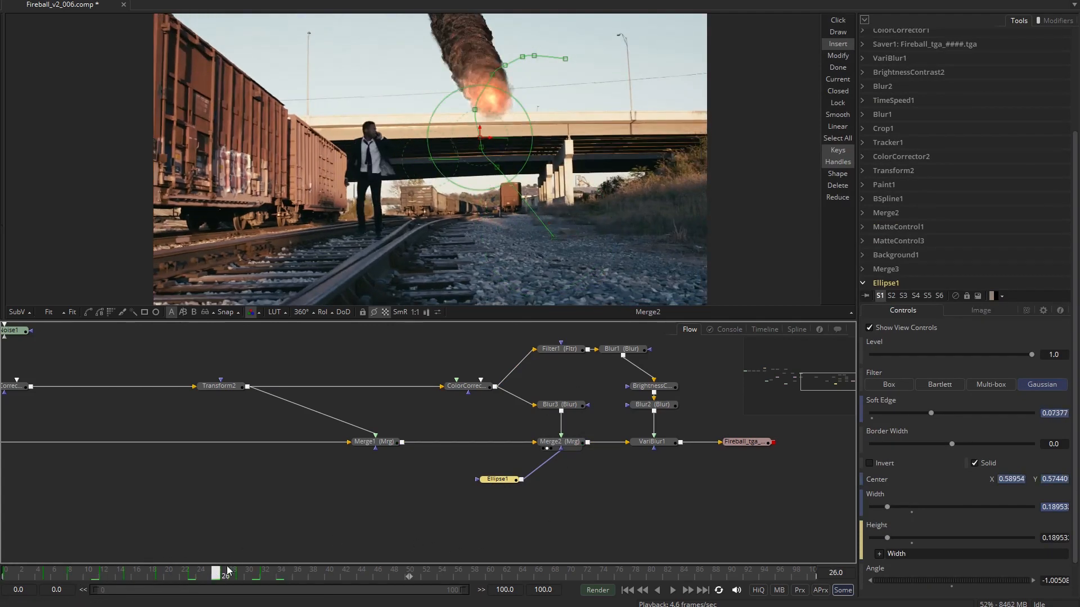
pyautogui.click(237, 580)
pyautogui.click(283, 580)
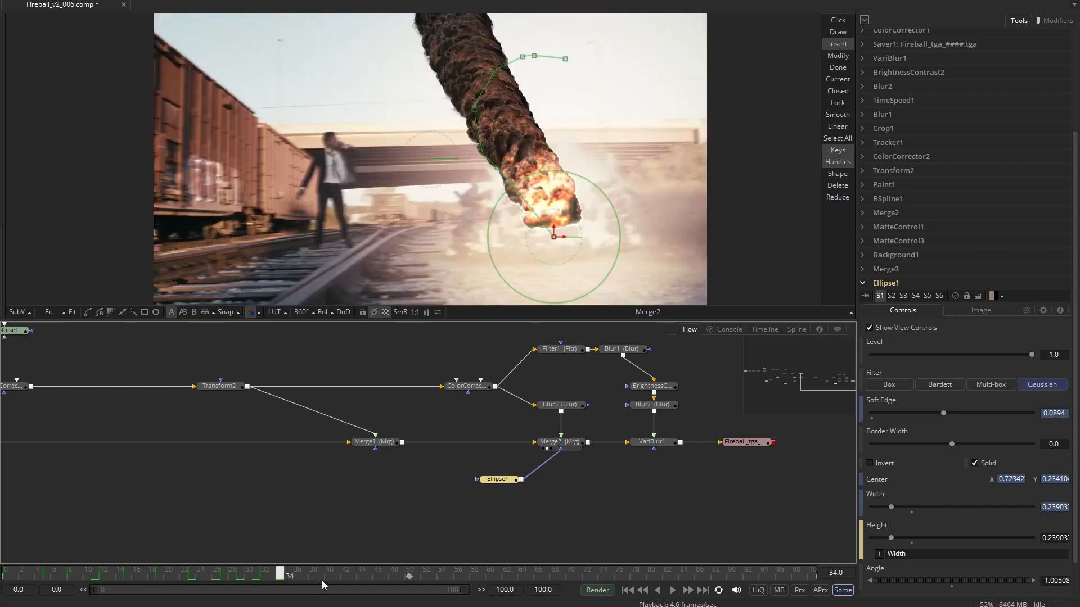
pyautogui.scroll(2, 413, 181)
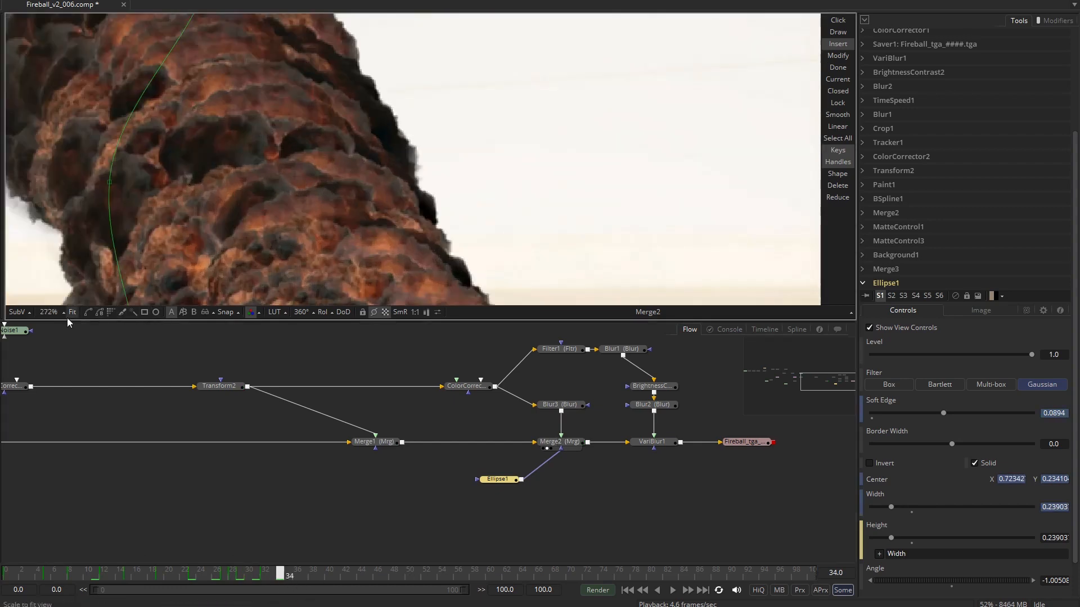
pyautogui.click(72, 312)
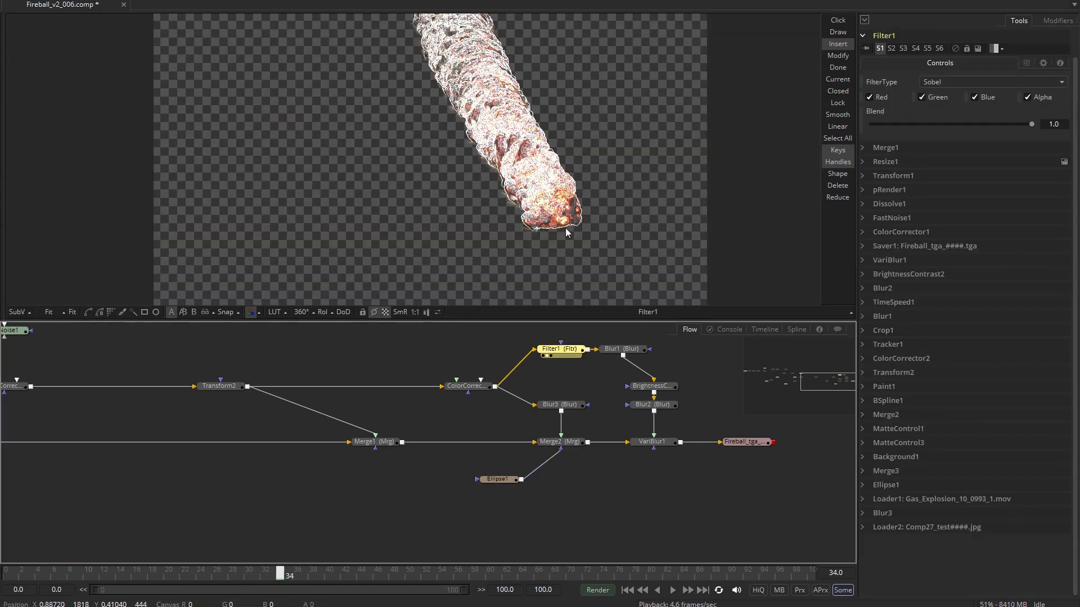
# View the alpha channel of the Sobel edges from Filter1 and inspect the blurred outline from Blur1 up close.
pyautogui.click(251, 313)
pyautogui.click(629, 349)
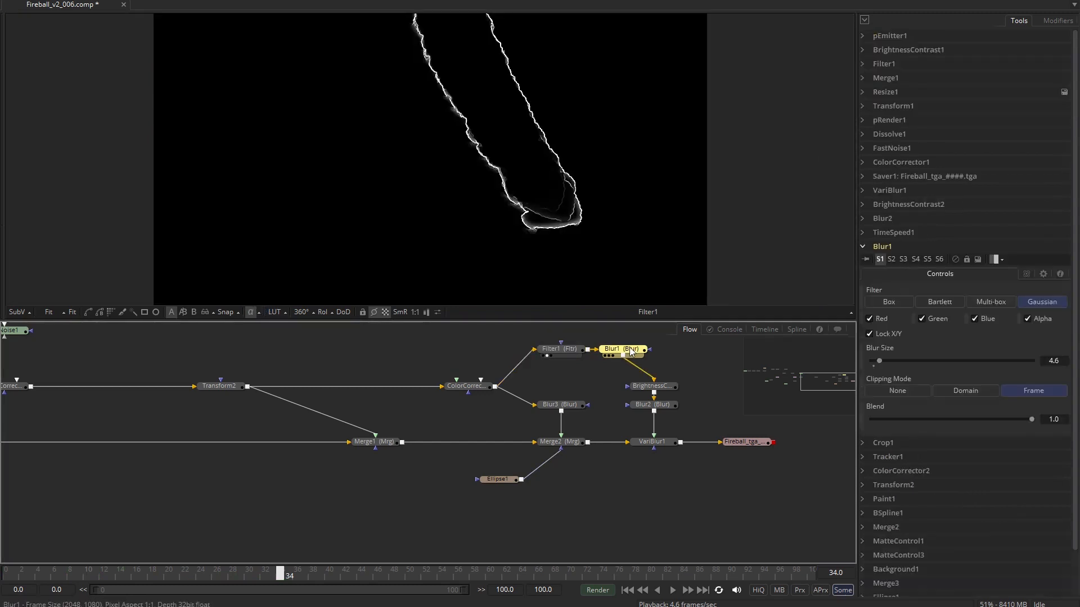
pyautogui.press('2')
pyautogui.scroll(3, 545, 165)
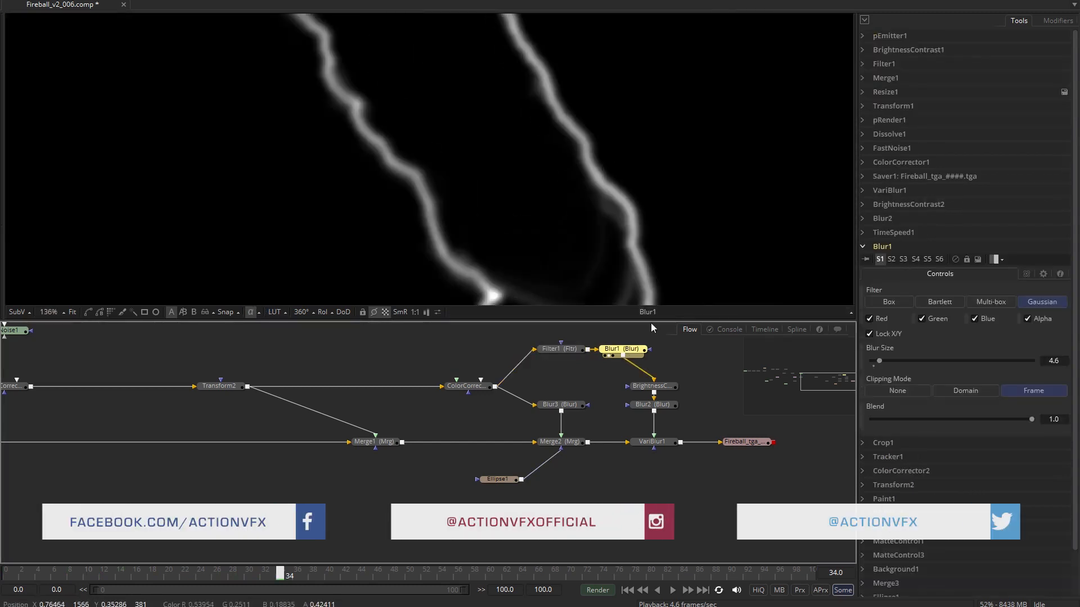
# Compare the edge mattes from BrightnessContrast2 and Blur2, and view the VariBlur1 result they drive.
pyautogui.click(652, 386)
pyautogui.press('2')
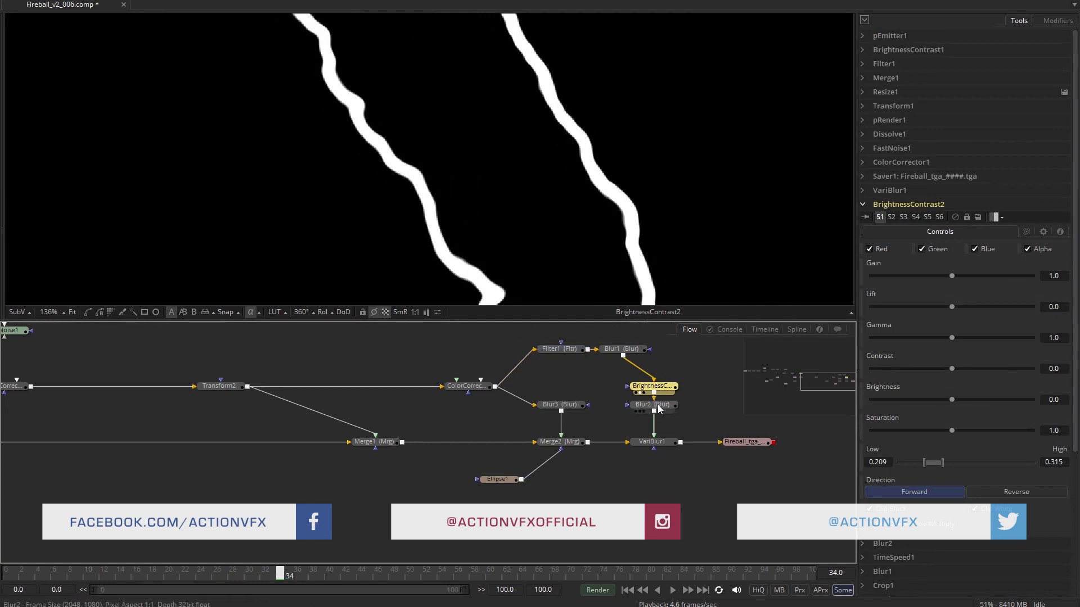
pyautogui.moveTo(684, 249); pyautogui.dragTo(684, 249)
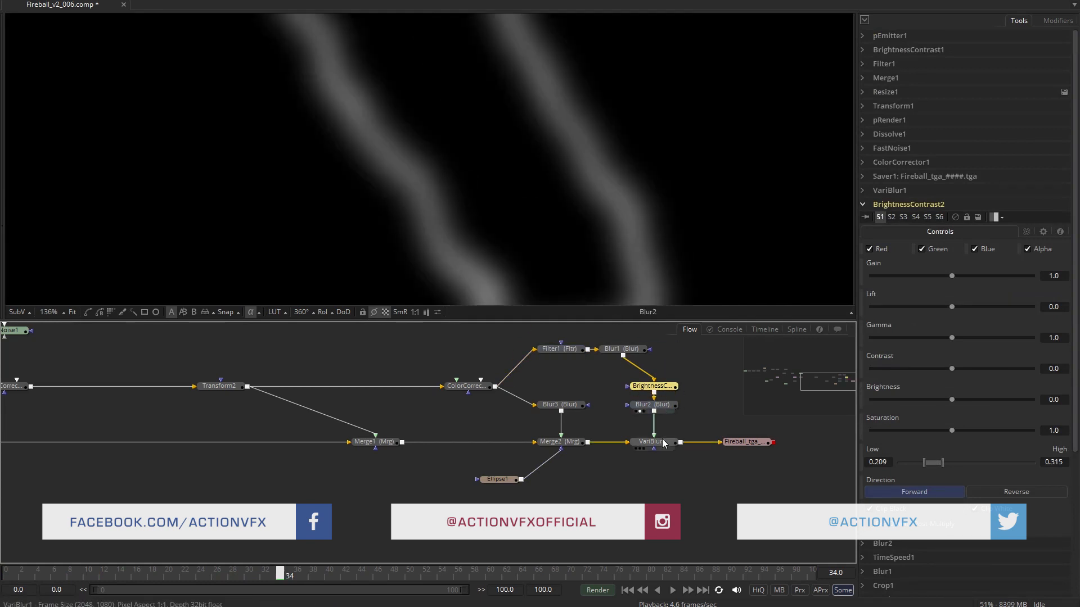
pyautogui.moveTo(663, 441); pyautogui.dragTo(628, 236)
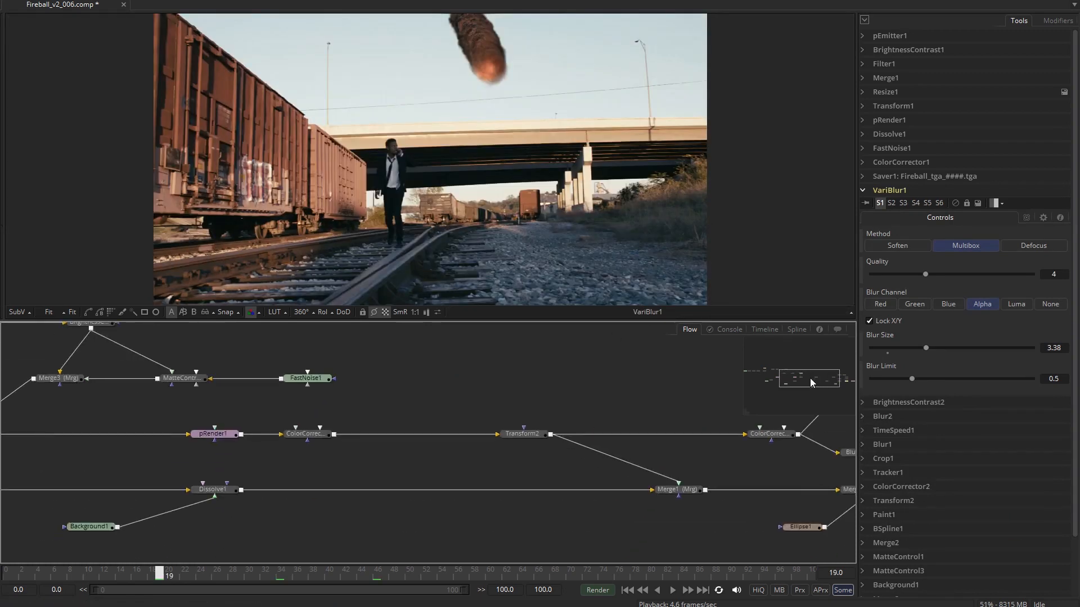
# Shift the Dissolve1 mix from the background footage towards the foreground background plate.
pyautogui.moveTo(810, 378); pyautogui.dragTo(797, 384)
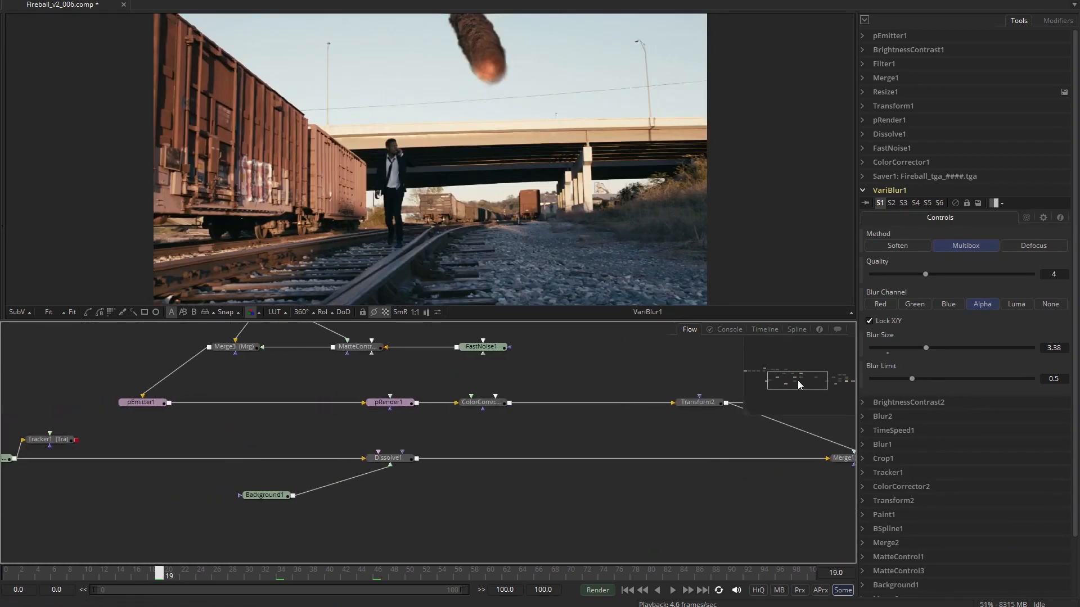
pyautogui.click(388, 458)
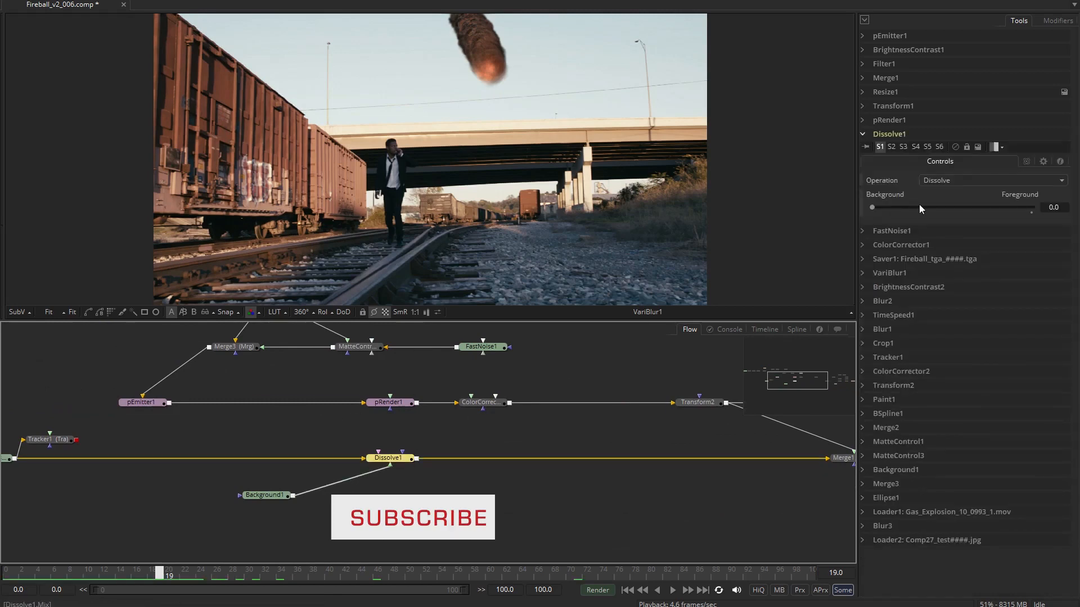
pyautogui.moveTo(873, 206); pyautogui.dragTo(1027, 194)
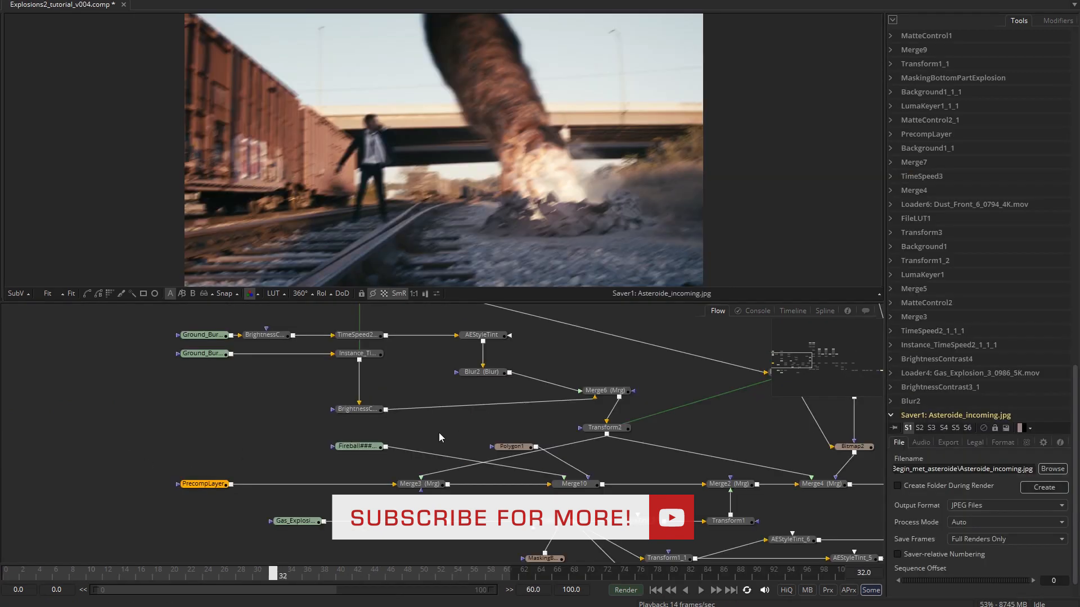
# In the Explosions2_tutorial_v004 comp, view the Fireball####.exr loader and step through the downstream nodes such as Merge4.
pyautogui.press('2')
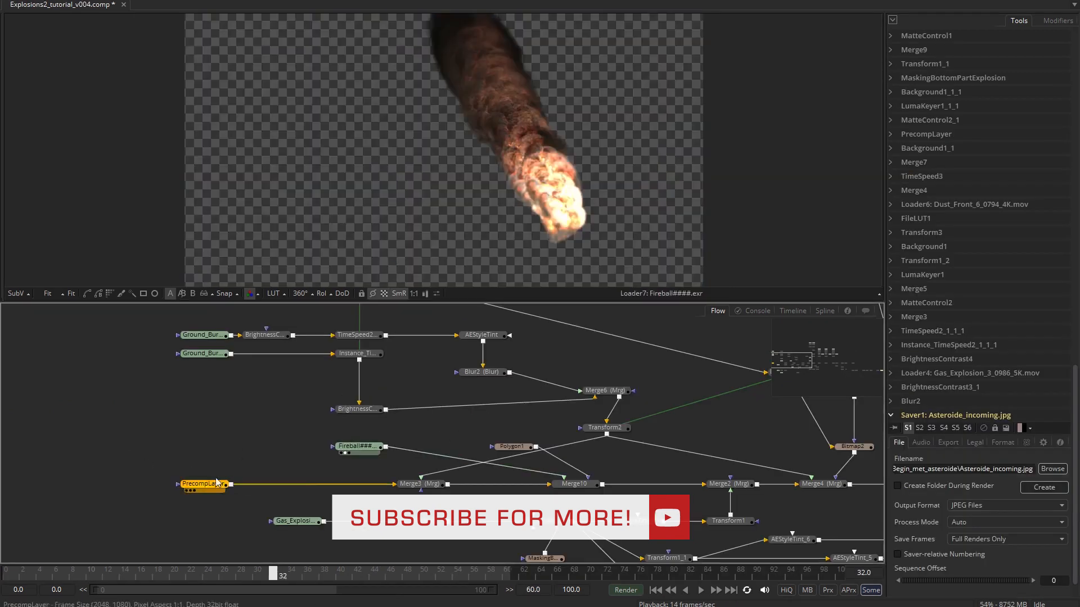
pyautogui.press('2')
pyautogui.press('2')
pyautogui.press('2')
pyautogui.press('2')
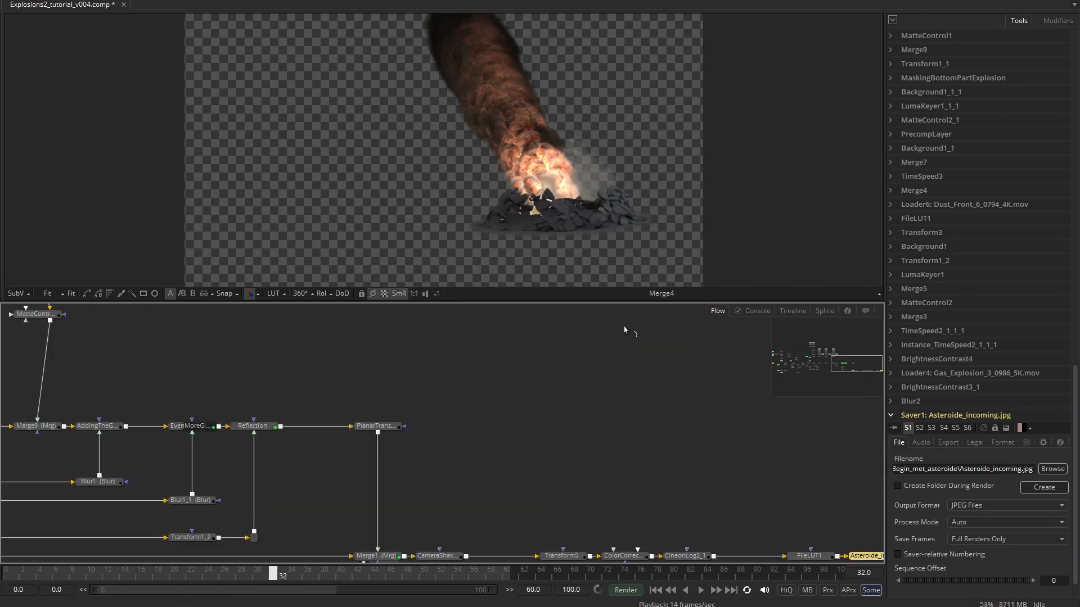